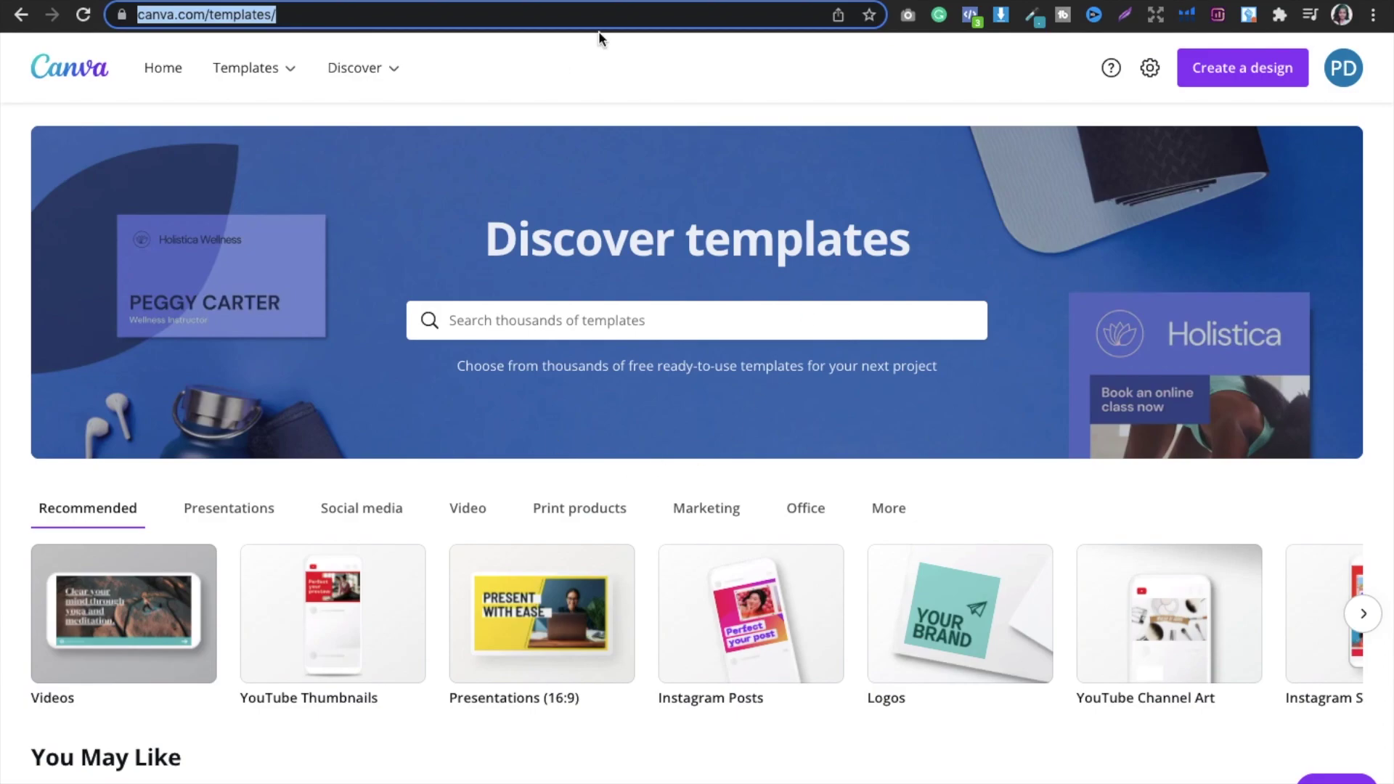
# Search the templates for "book cover" and open the Book Covers category.
pyautogui.click(703, 85)
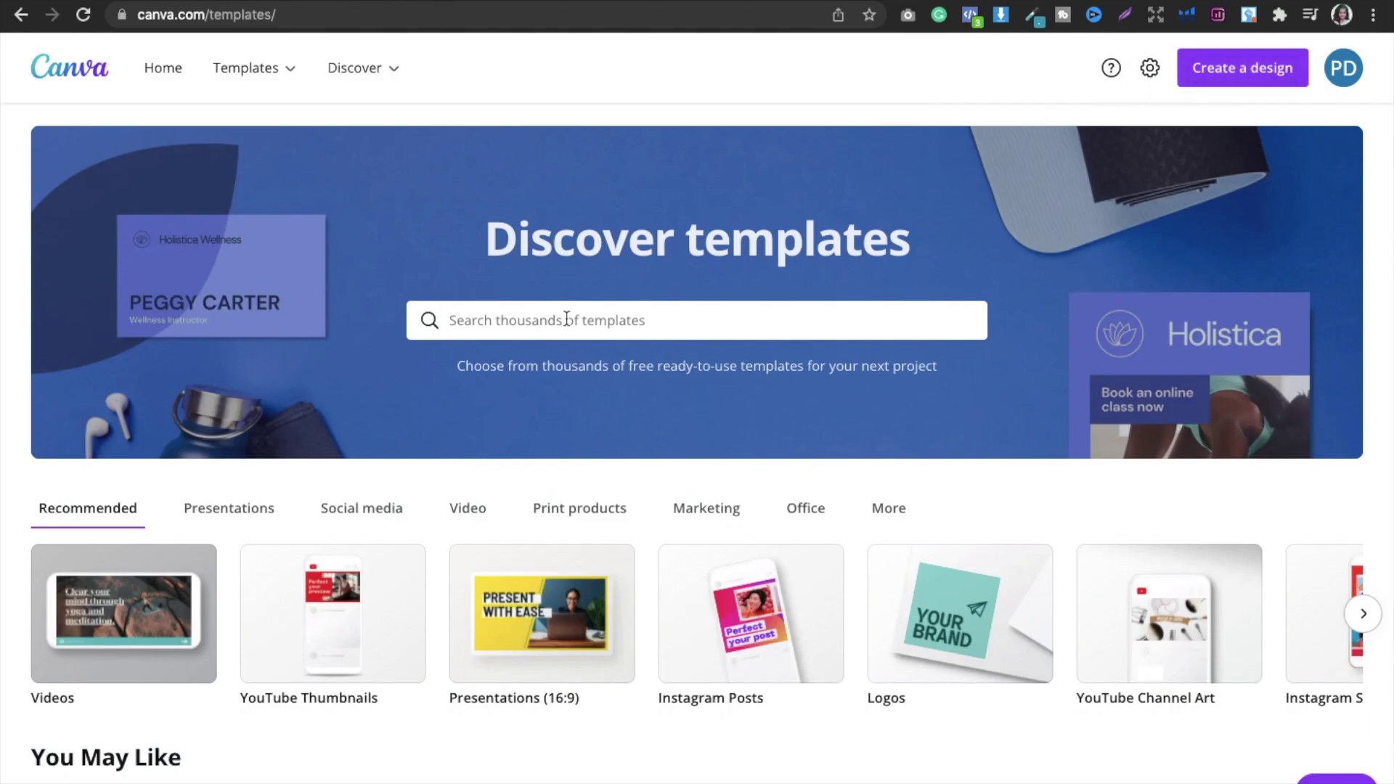
pyautogui.click(502, 320)
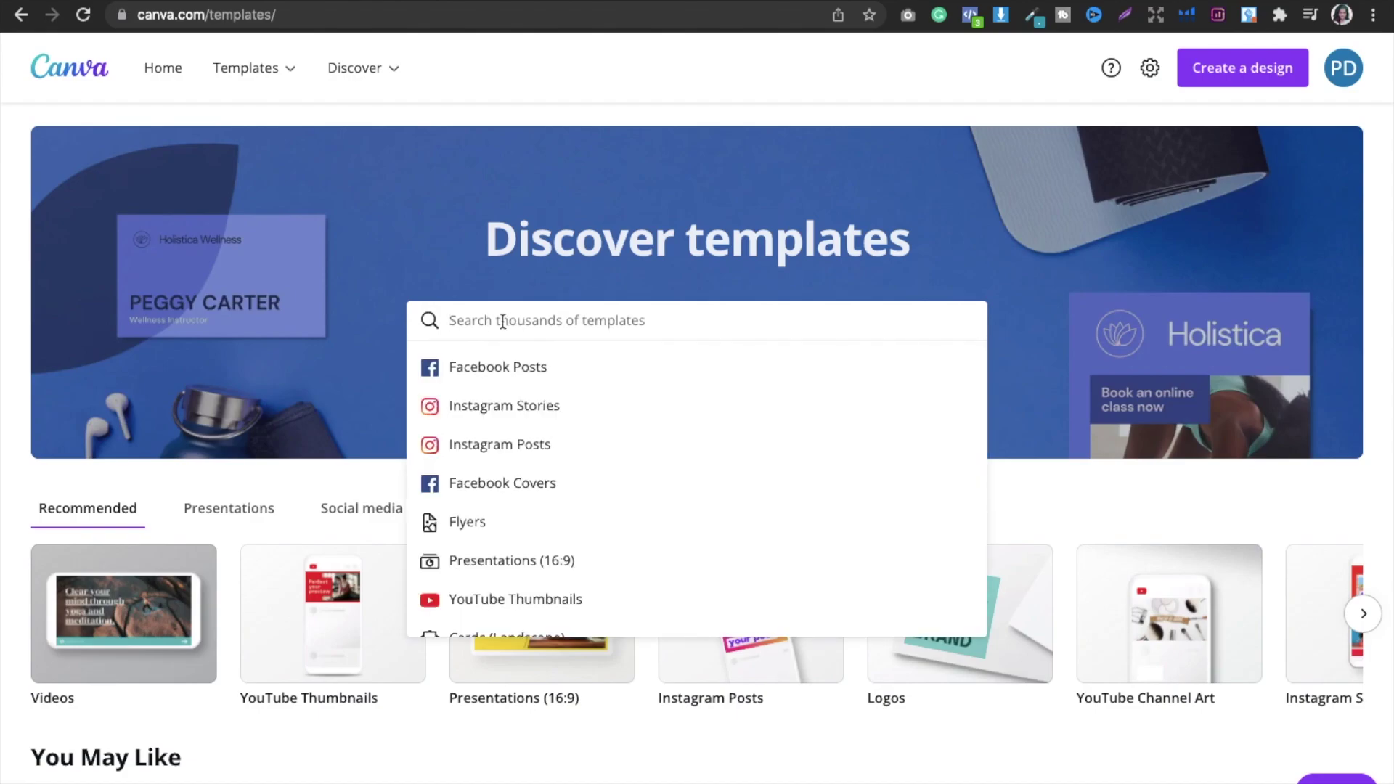
pyautogui.write('book c')
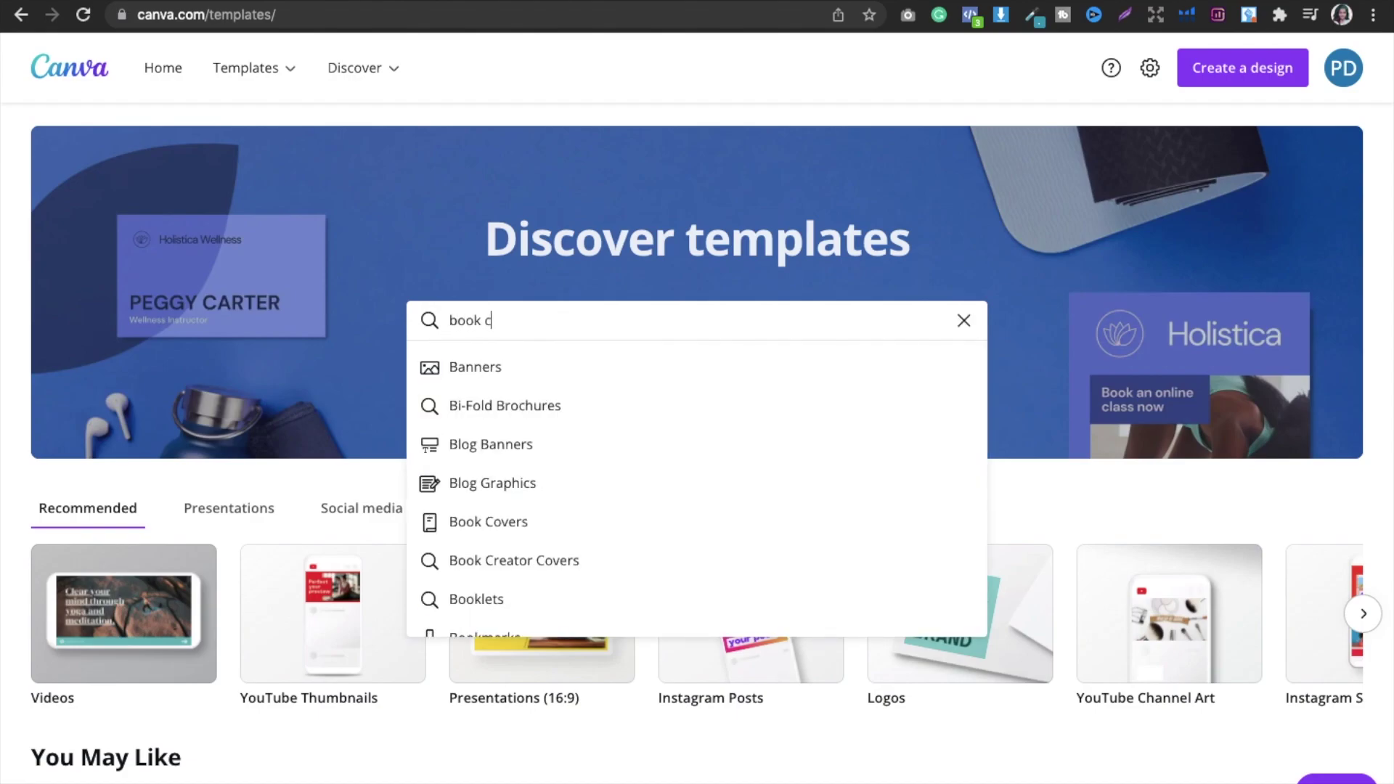
pyautogui.write('over')
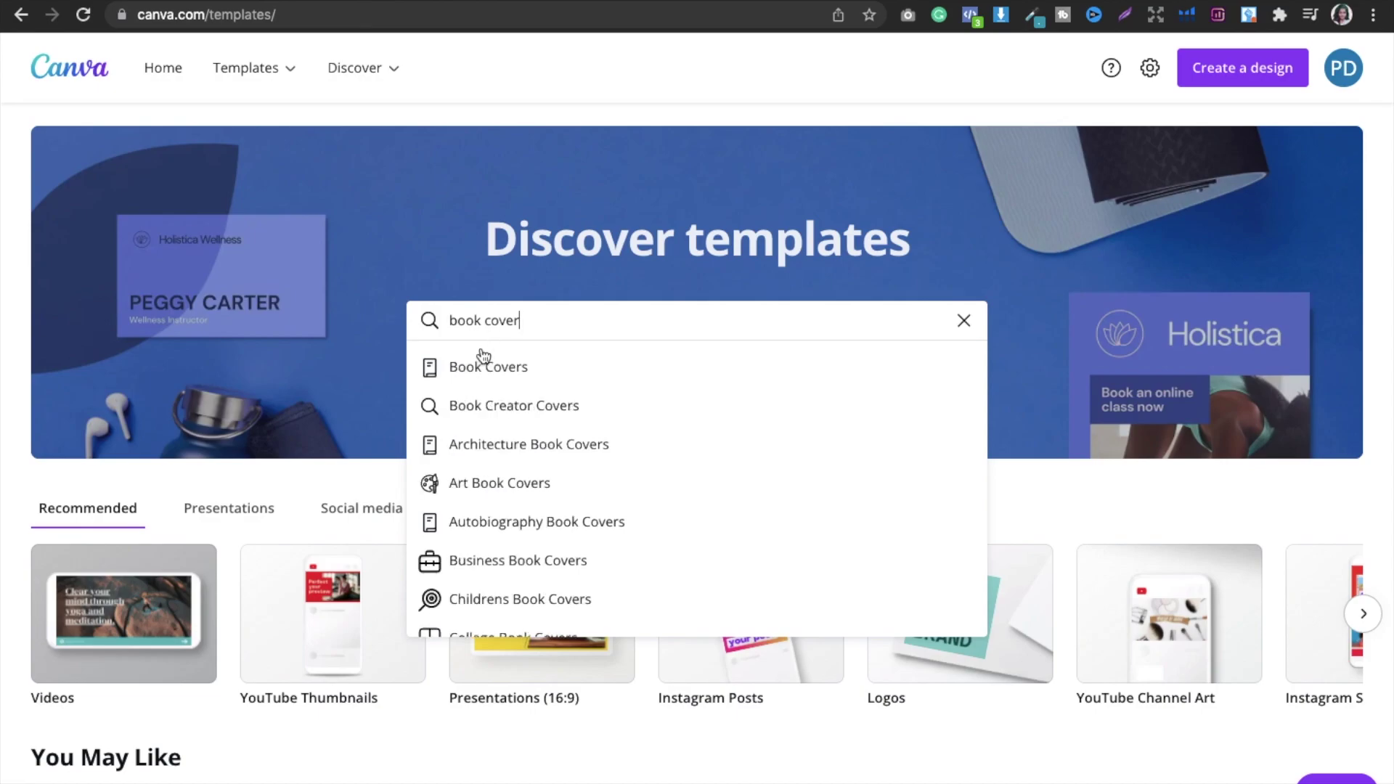
pyautogui.click(467, 371)
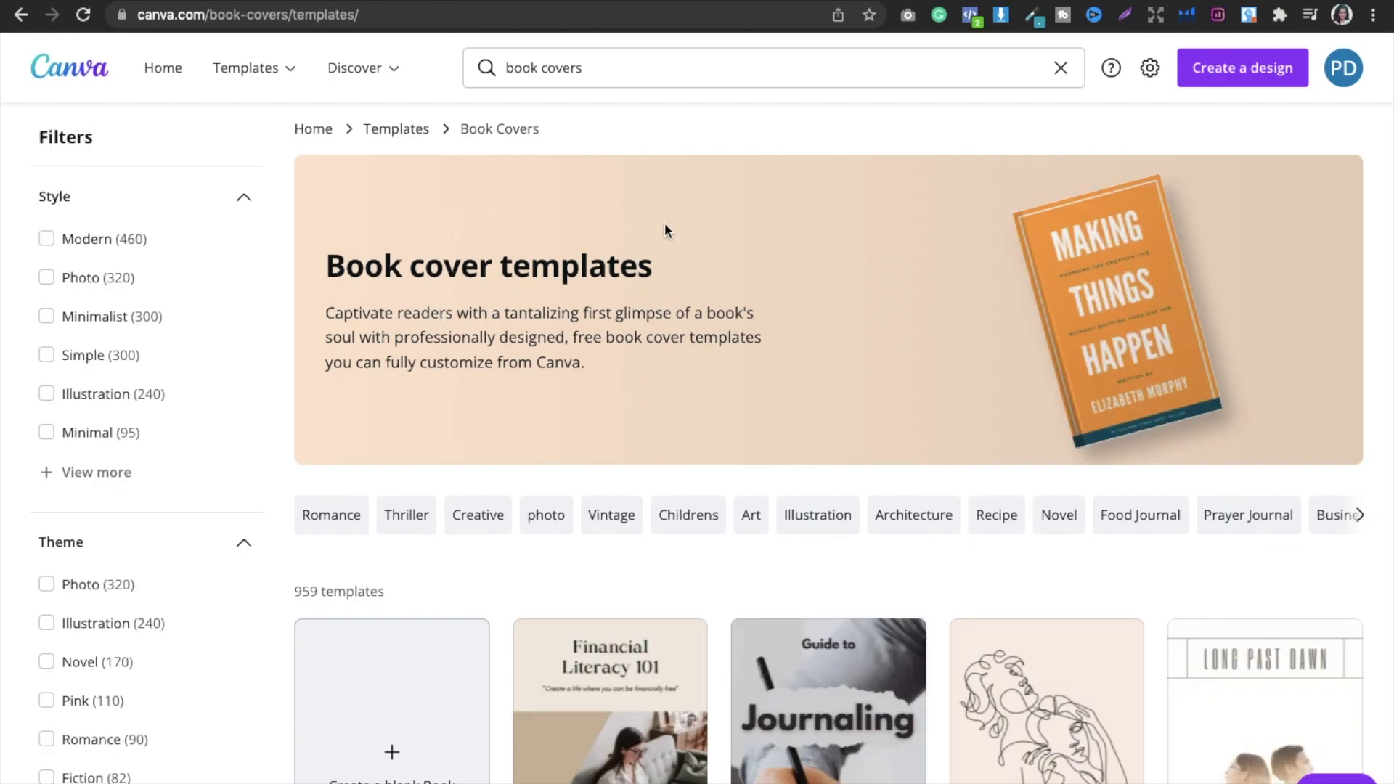
# Browse the book cover templates and narrow them to the Childrens category.
pyautogui.scroll(-3, 665, 227)
pyautogui.scroll(-3, 666, 231)
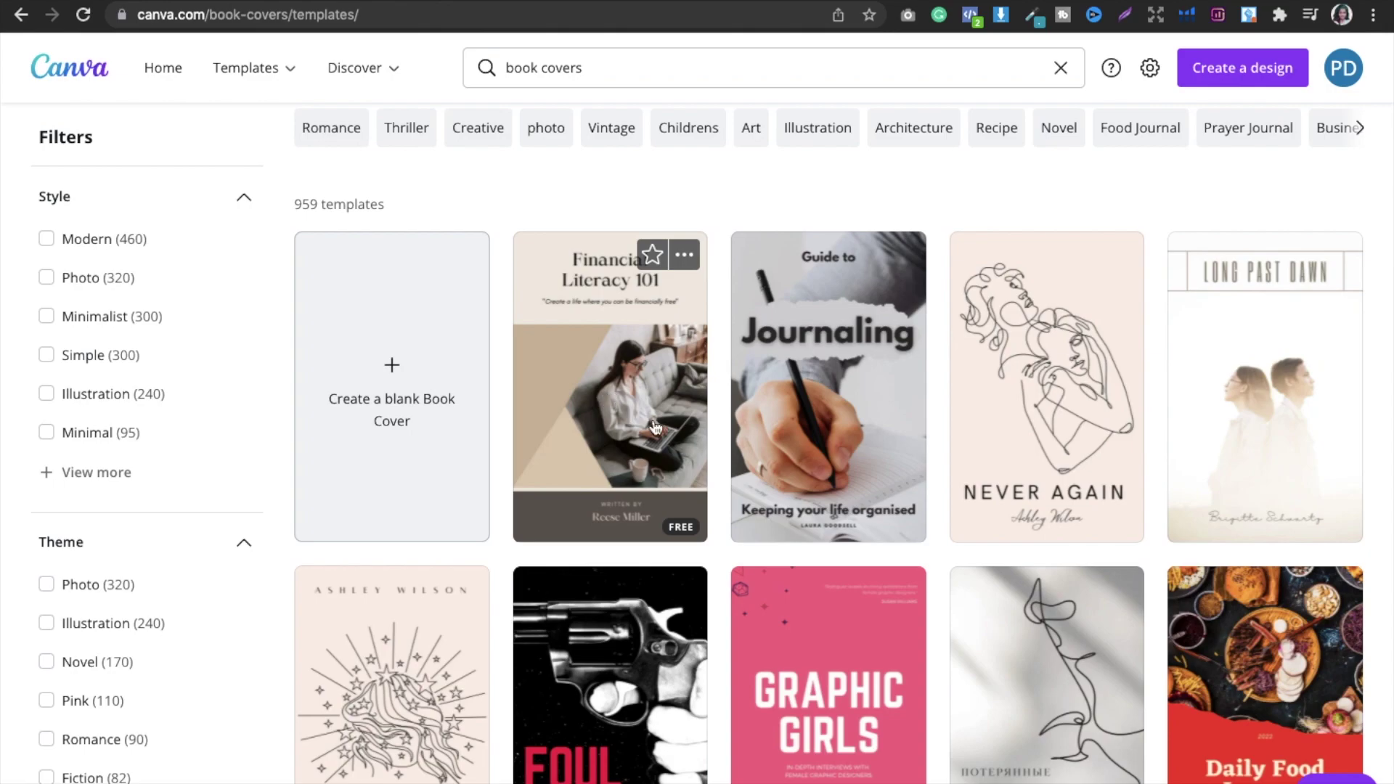
pyautogui.scroll(-3, 1125, 421)
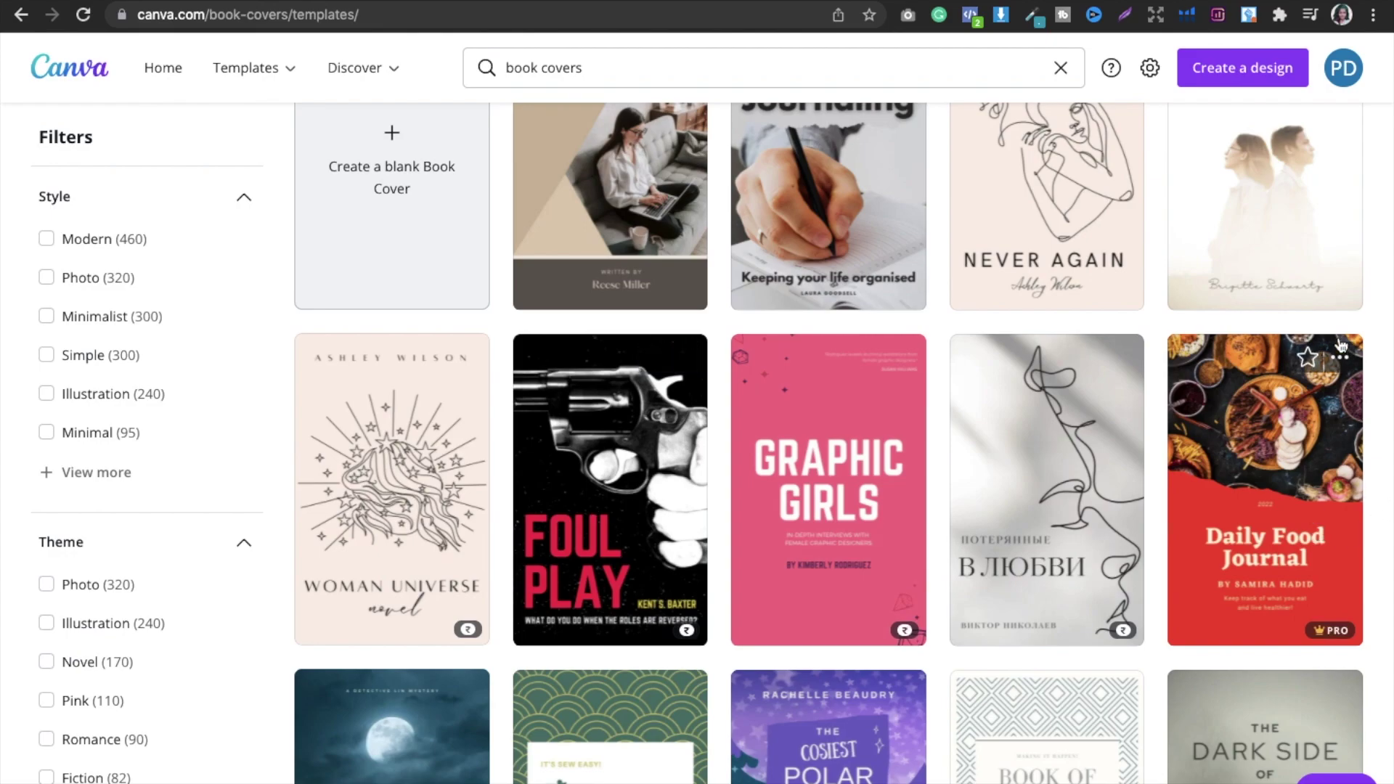
pyautogui.scroll(3, 1283, 517)
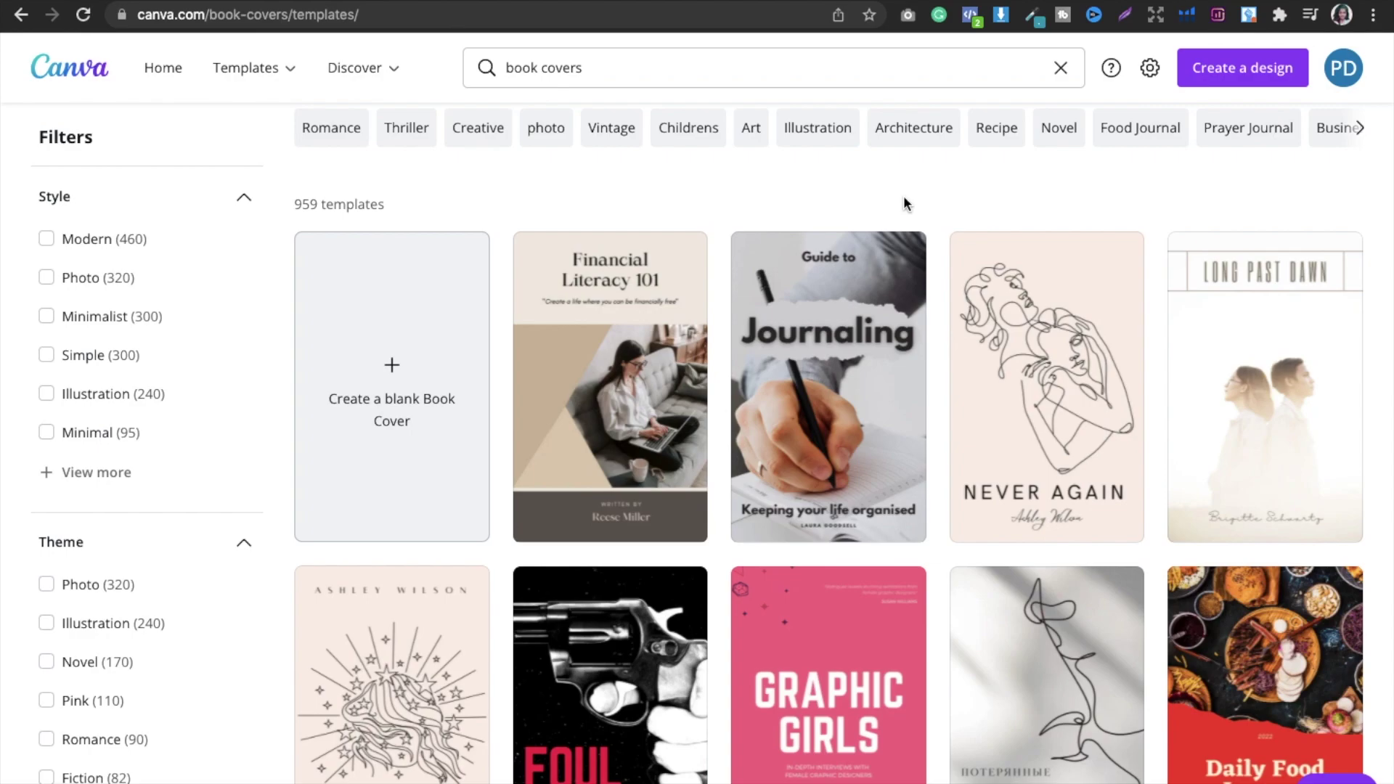
pyautogui.moveTo(655, 374)
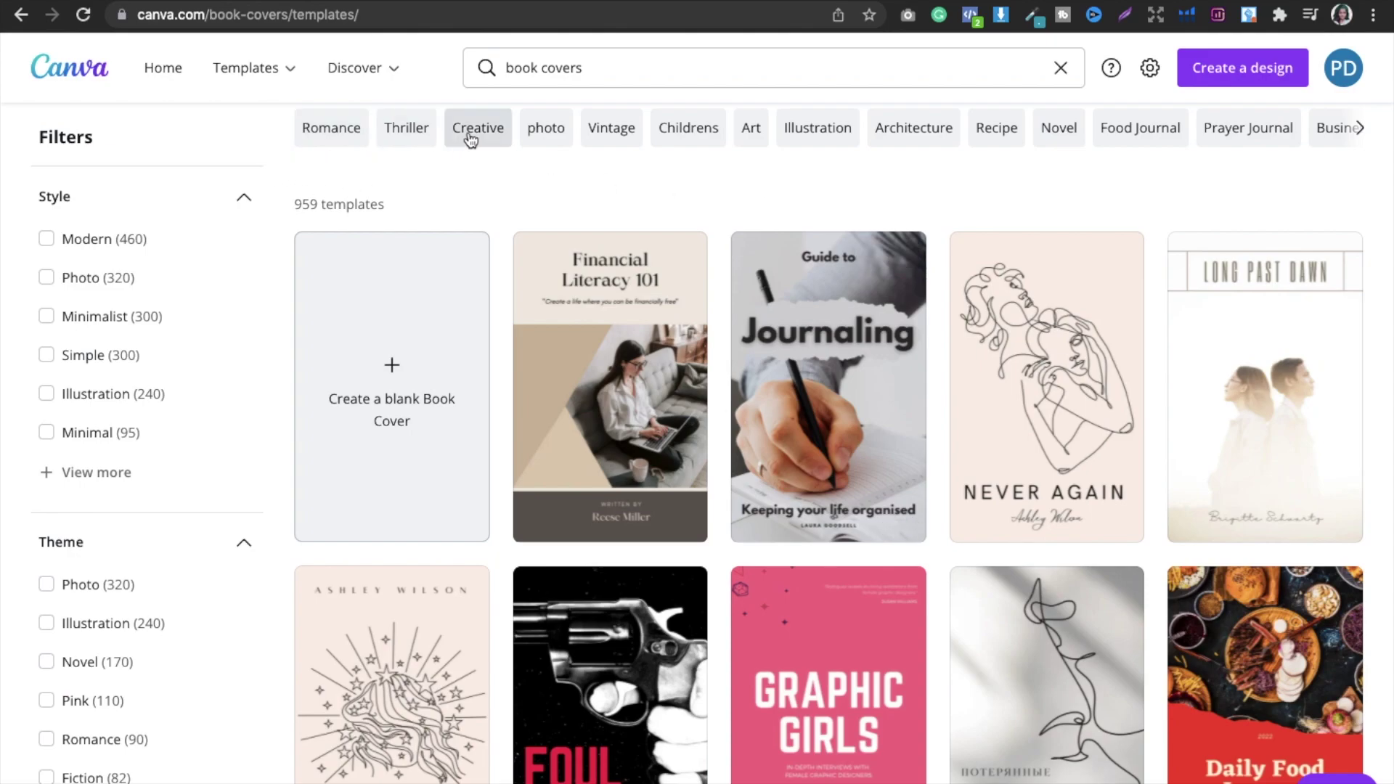
pyautogui.click(688, 130)
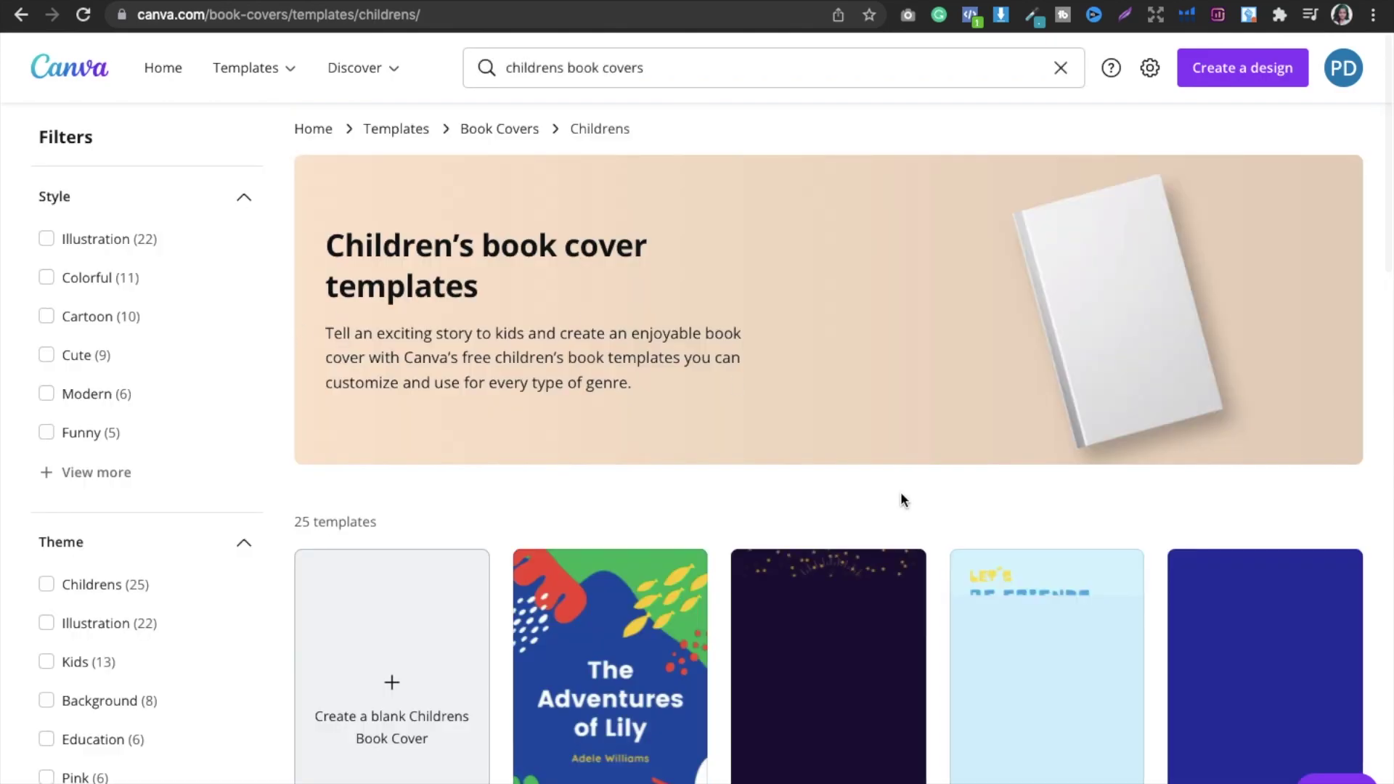
# Open the "The Adventures of Lily" children's book cover template for customising.
pyautogui.scroll(-3, 903, 499)
pyautogui.scroll(-1, 902, 501)
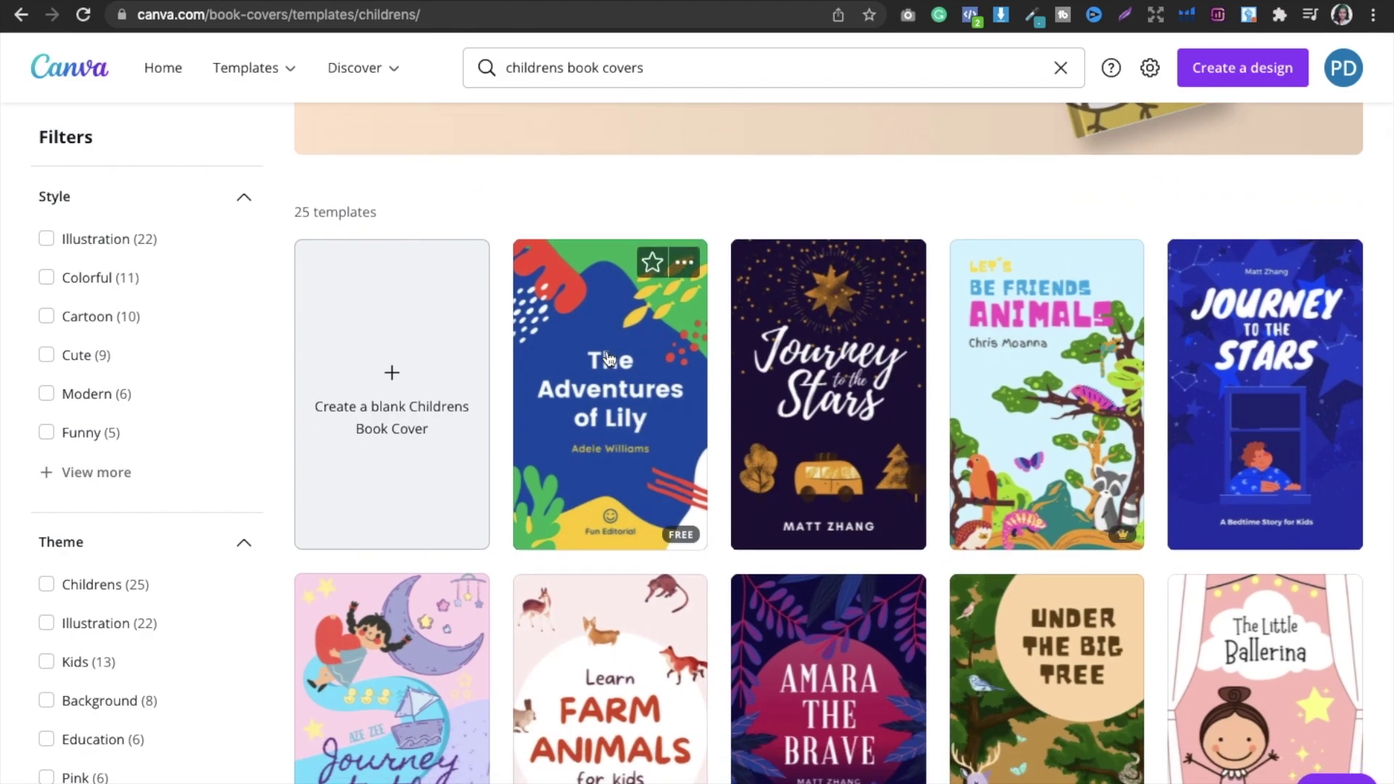
pyautogui.click(619, 384)
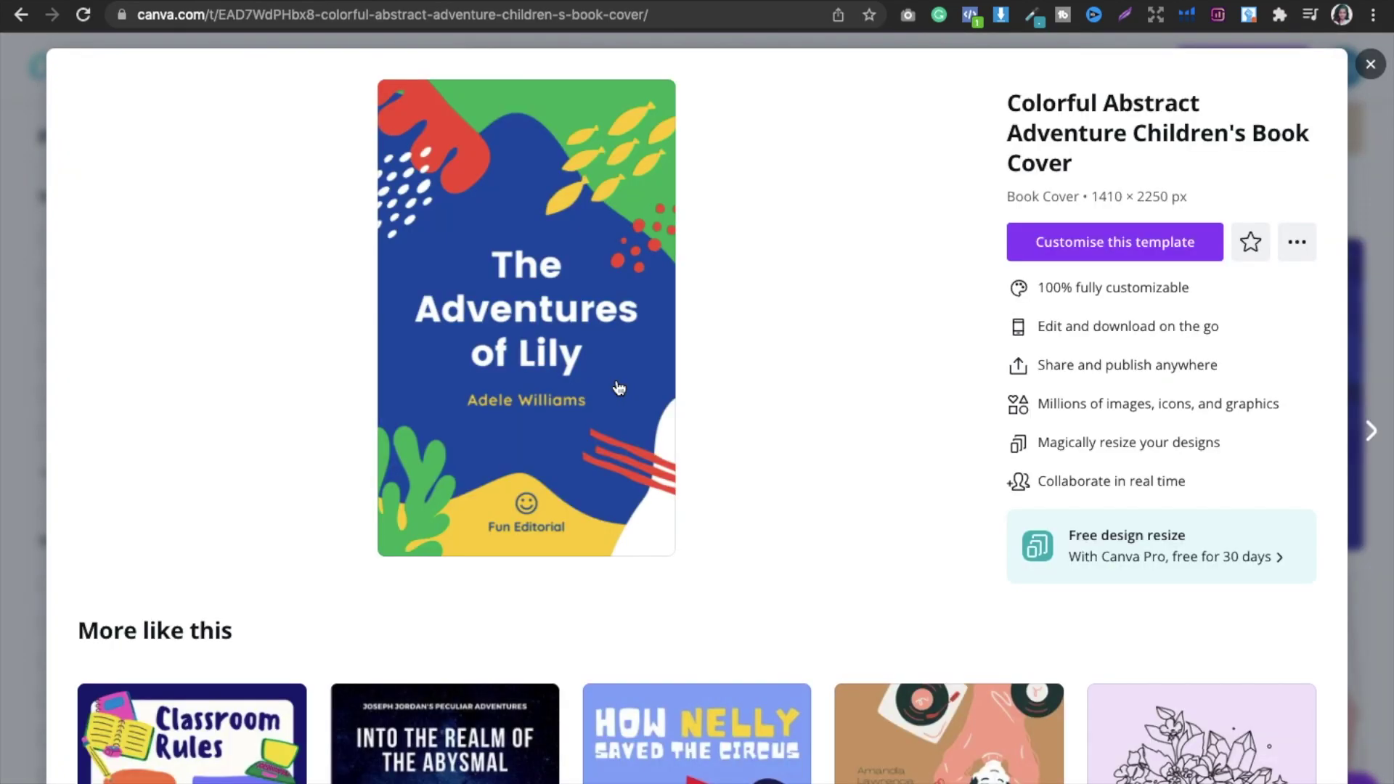
pyautogui.click(1121, 251)
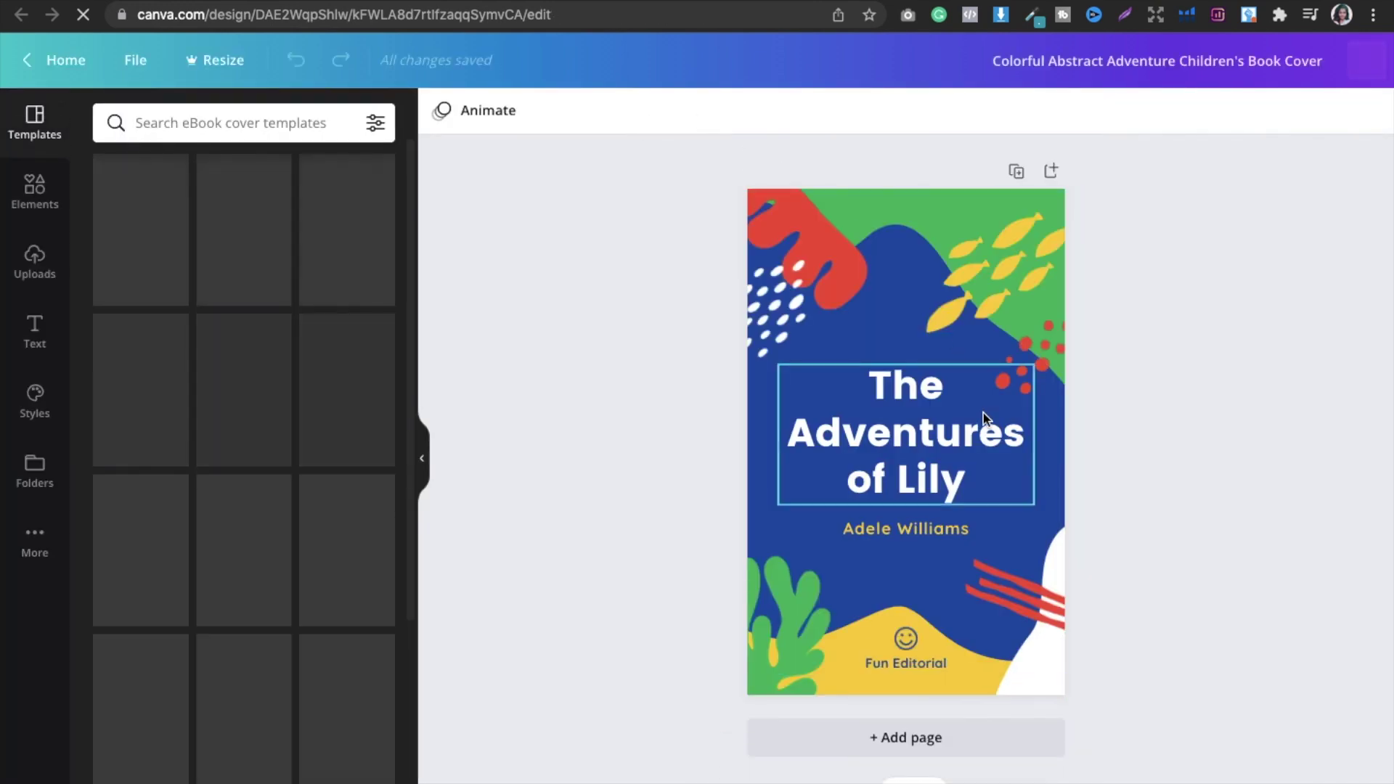
# Replace the cover's title text with "SEA Creature Coloring Book", with "Coloring" separated from "Creature".
pyautogui.click(910, 453)
pyautogui.doubleClick(910, 453)
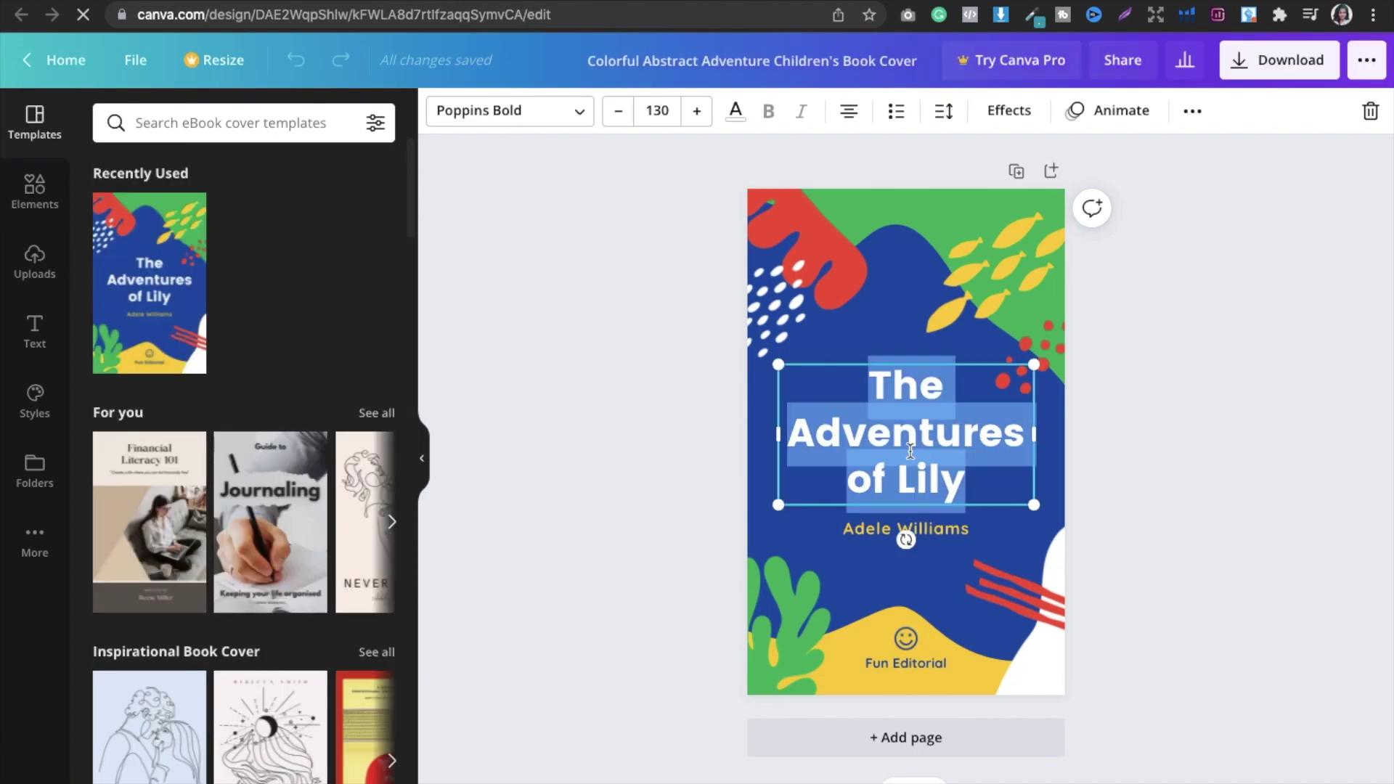
pyautogui.press('BackSpace')
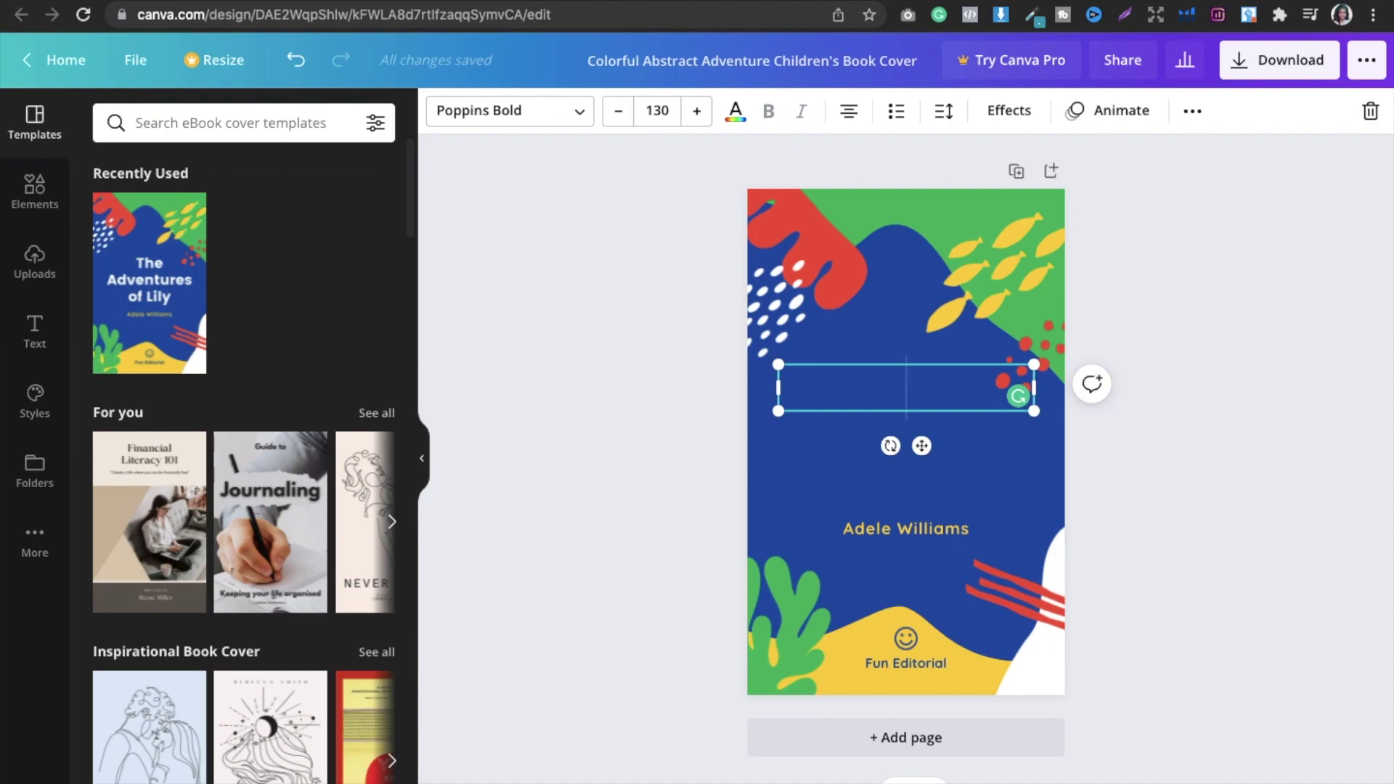
pyautogui.write('SEA C')
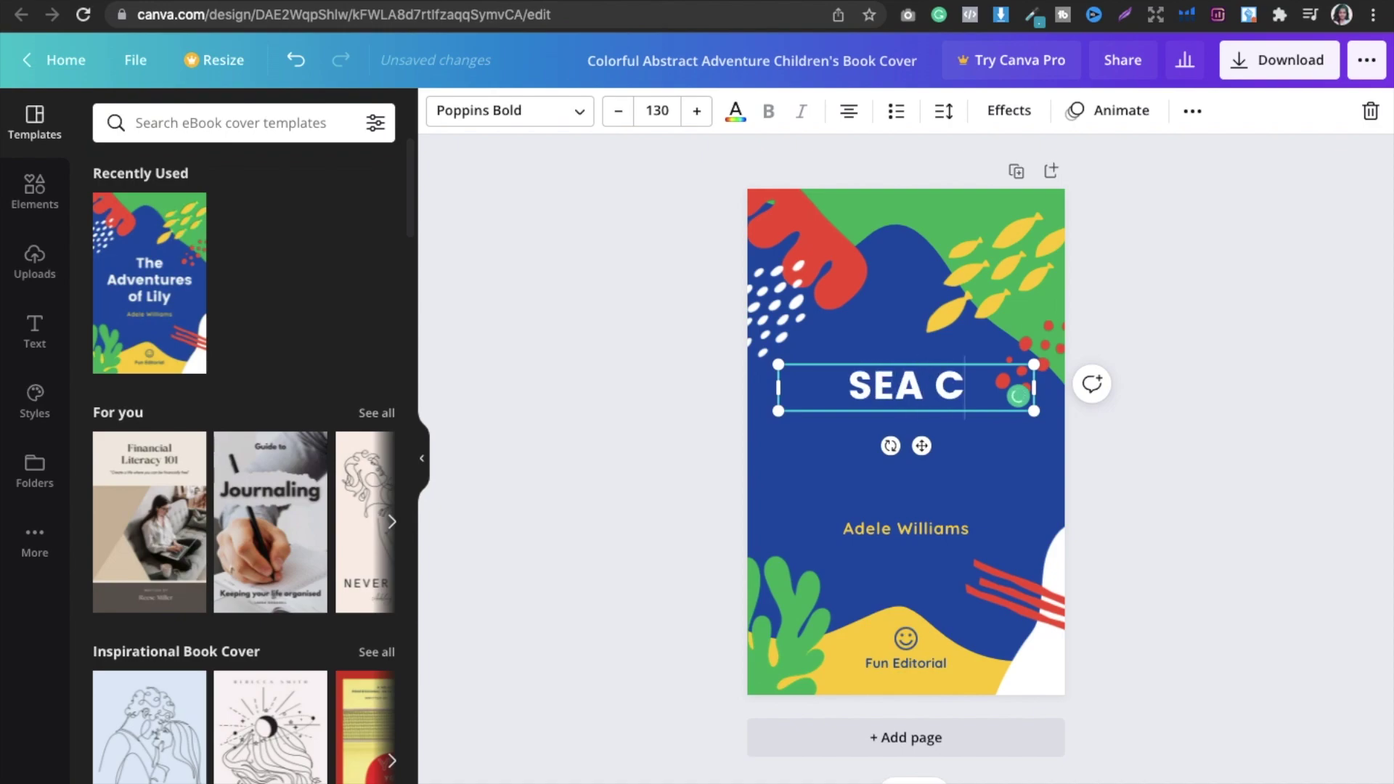
pyautogui.write('Retaure')
pyautogui.press('BackSpace')
pyautogui.press('BackSpace')
pyautogui.press('BackSpace')
pyautogui.press('BackSpace')
pyautogui.press('BackSpace')
pyautogui.press('BackSpace')
pyautogui.press('BackSpace')
pyautogui.write('reature')
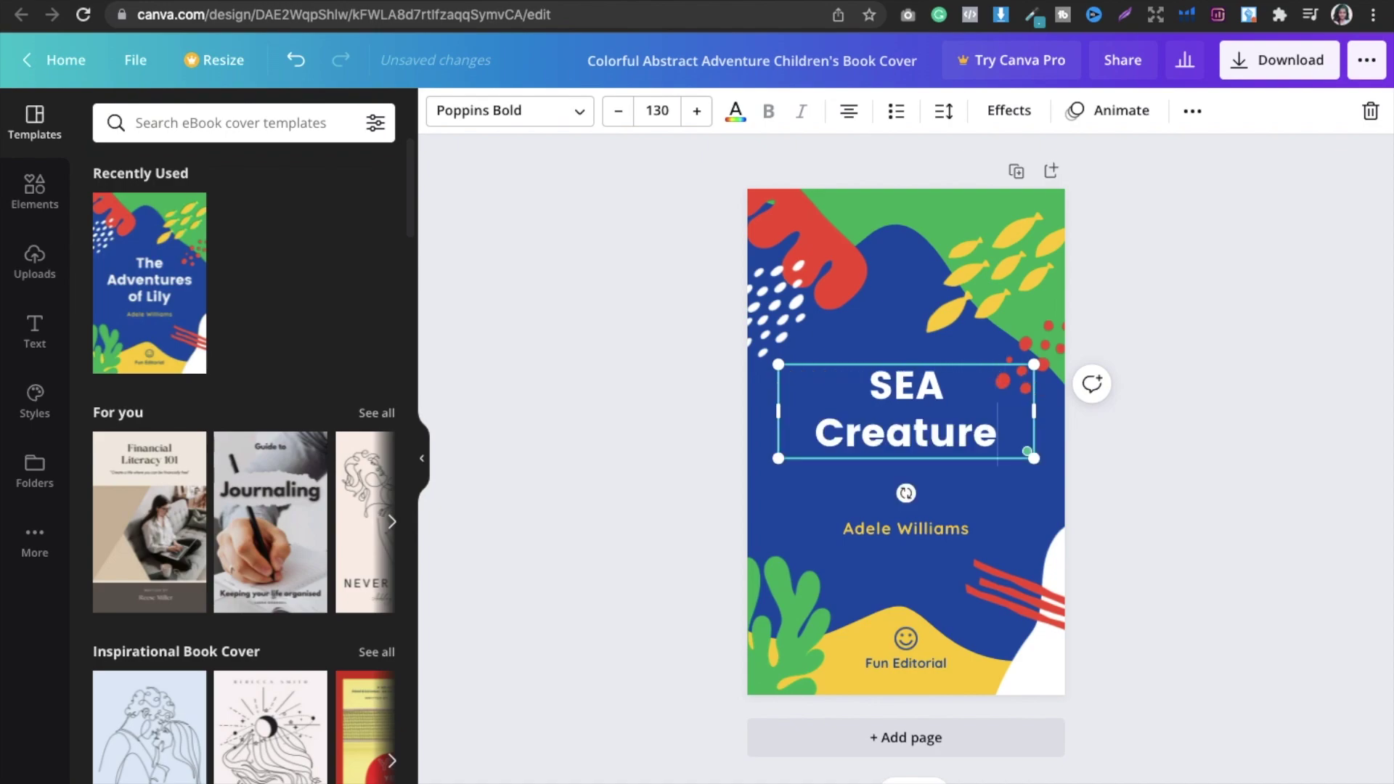
pyautogui.write('Color')
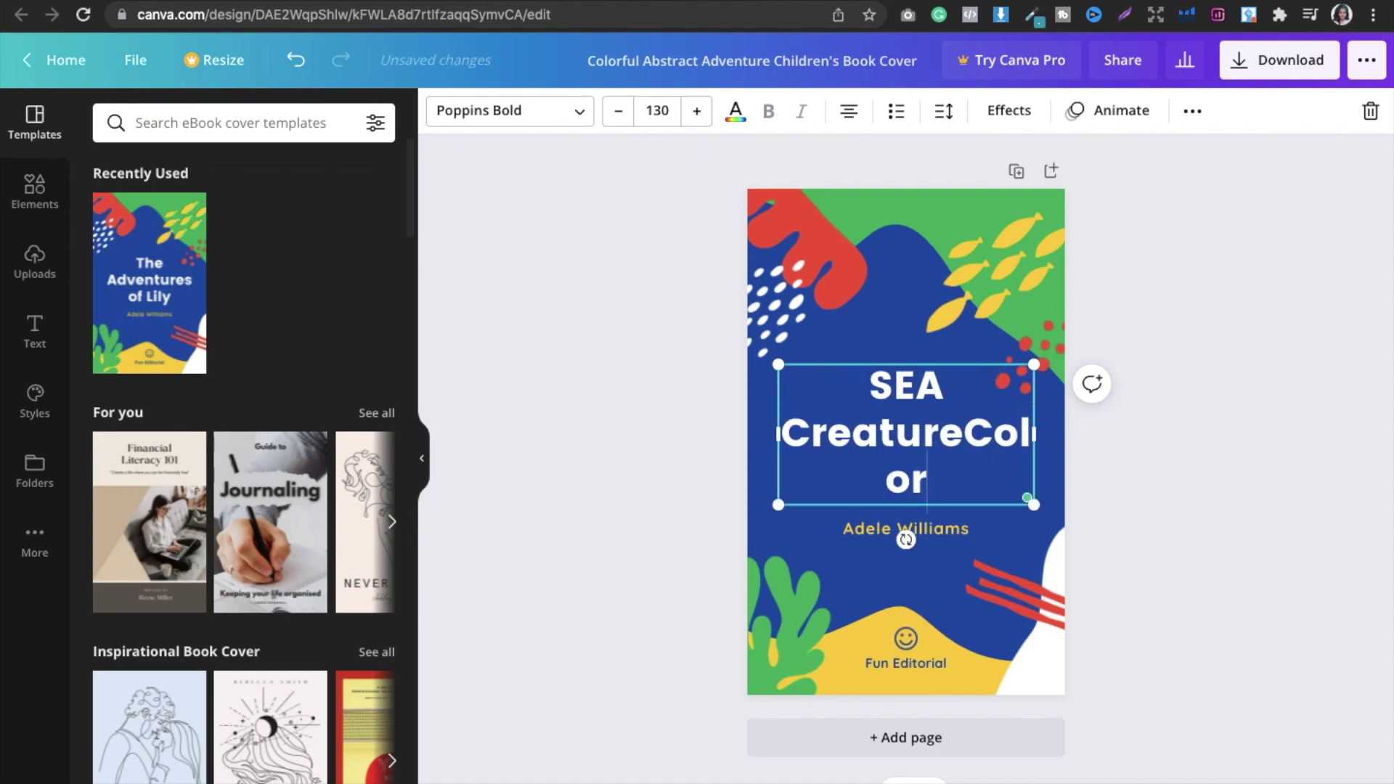
pyautogui.write('ing Book')
pyautogui.click(962, 433)
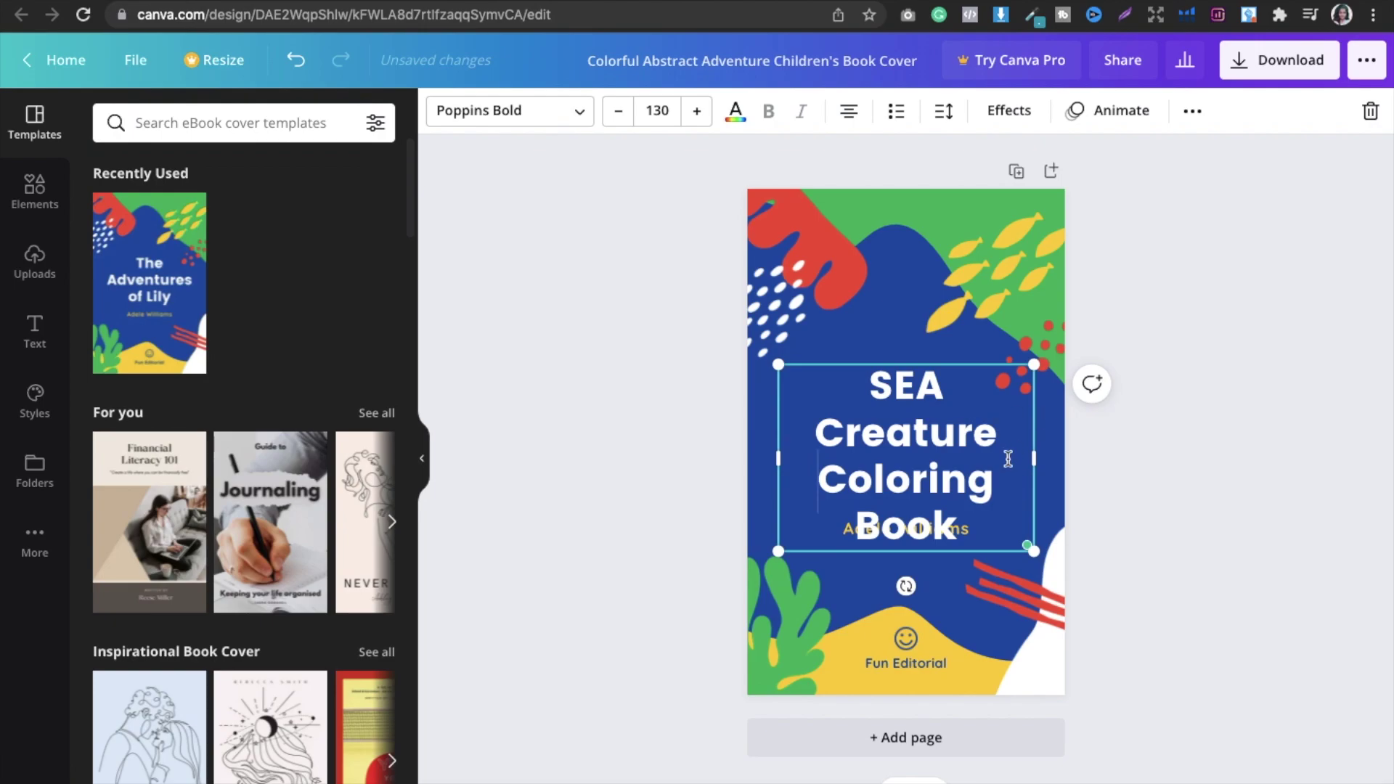
# Change the capitalisation of the title's first word to "Sea".
pyautogui.click(1117, 508)
pyautogui.click(900, 400)
pyautogui.moveTo(900, 400); pyautogui.dragTo(947, 398)
pyautogui.press('BackSpace')
pyautogui.write('ea')
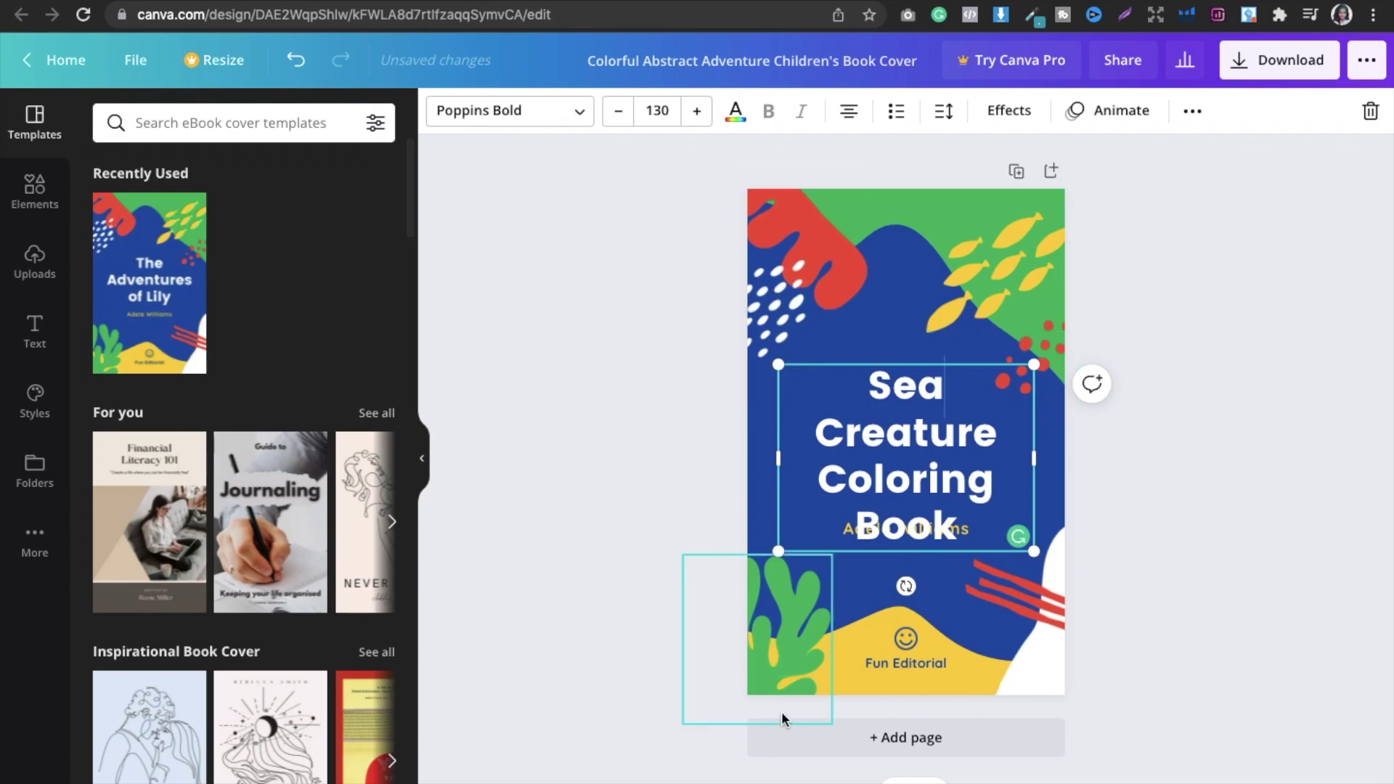
# Move the title up on the cover and enlarge its text box to font size 137.
pyautogui.click(1136, 469)
pyautogui.click(949, 467)
pyautogui.moveTo(949, 467); pyautogui.dragTo(944, 435)
pyautogui.moveTo(774, 334); pyautogui.dragTo(766, 324)
pyautogui.moveTo(1032, 518); pyautogui.dragTo(1036, 522)
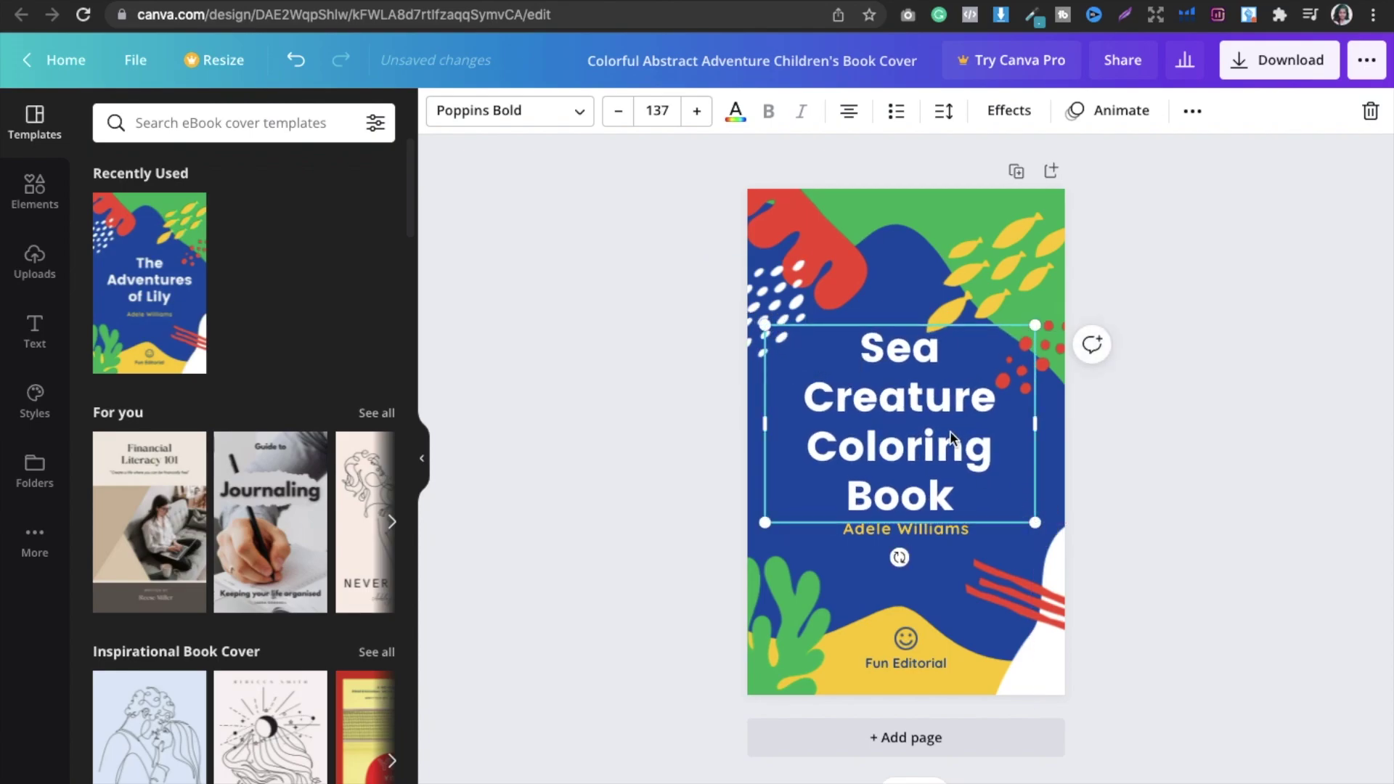
pyautogui.click(511, 117)
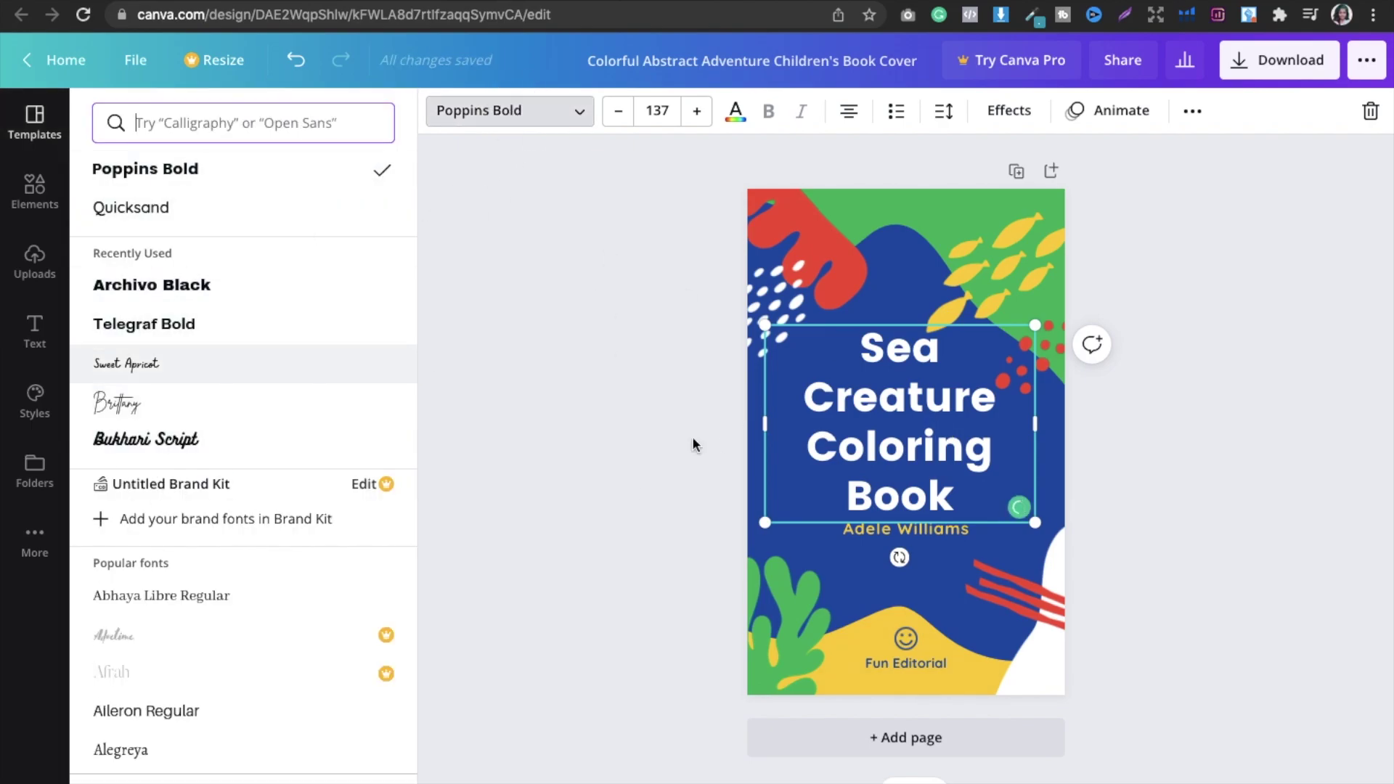
pyautogui.click(1202, 451)
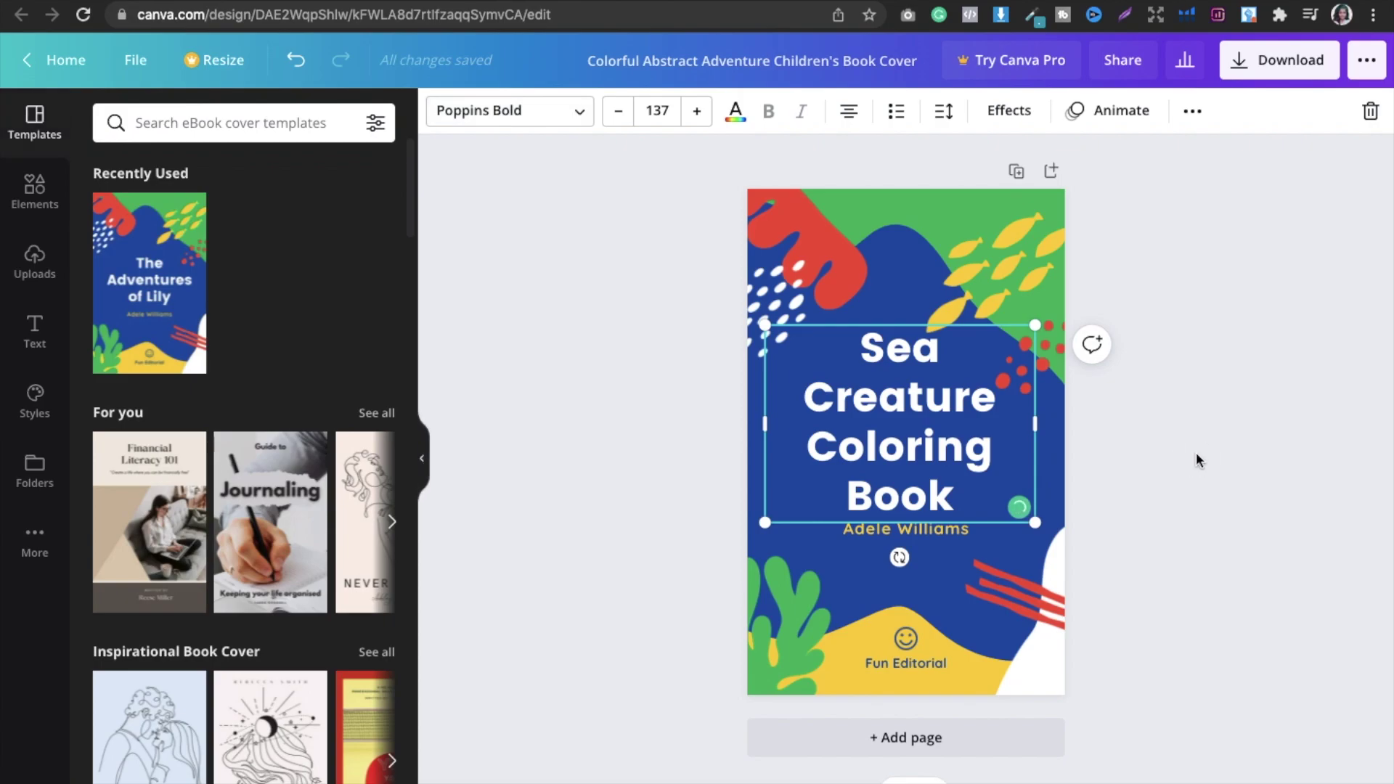
pyautogui.click(1195, 452)
# Apply the Splice text effect to the title and set the effect colour to the document's yellow.
pyautogui.click(929, 427)
pyautogui.click(1008, 125)
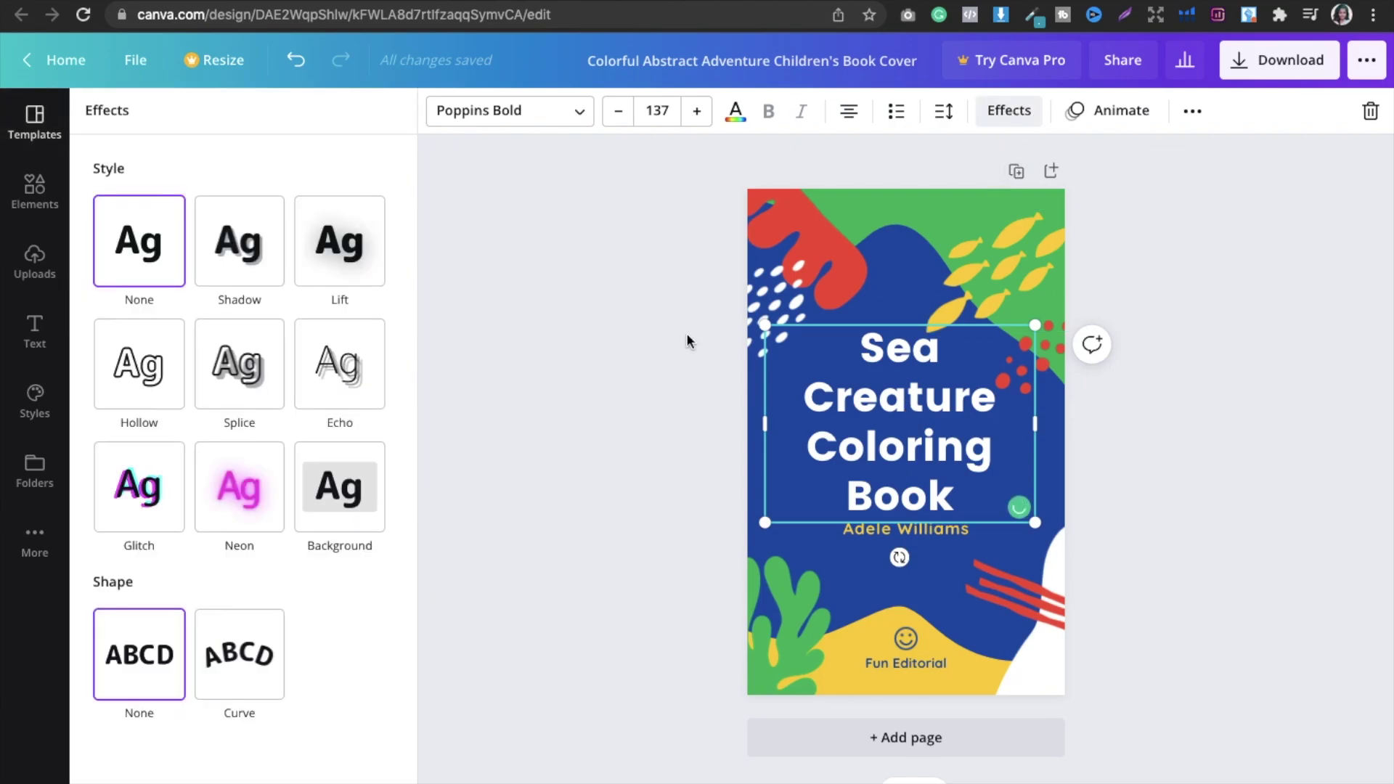
pyautogui.click(238, 390)
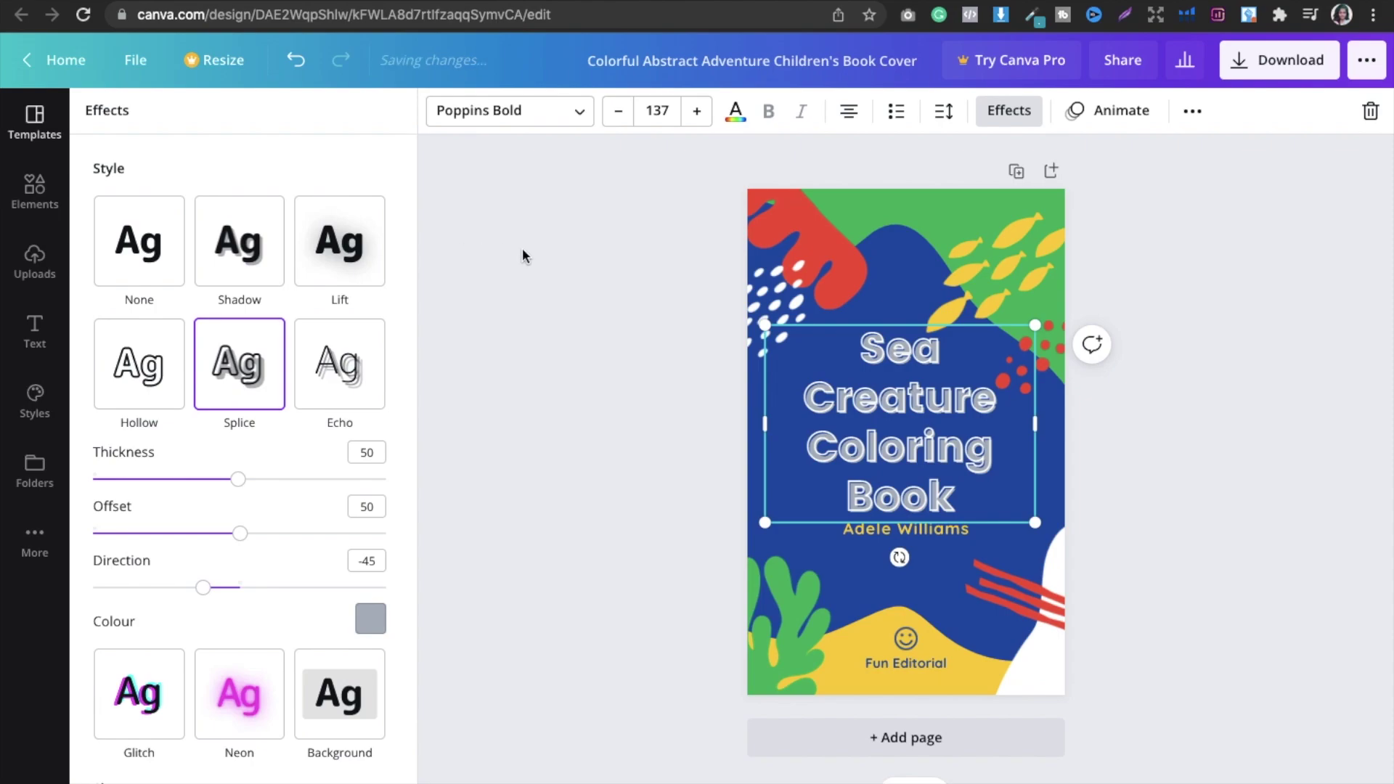
pyautogui.click(369, 619)
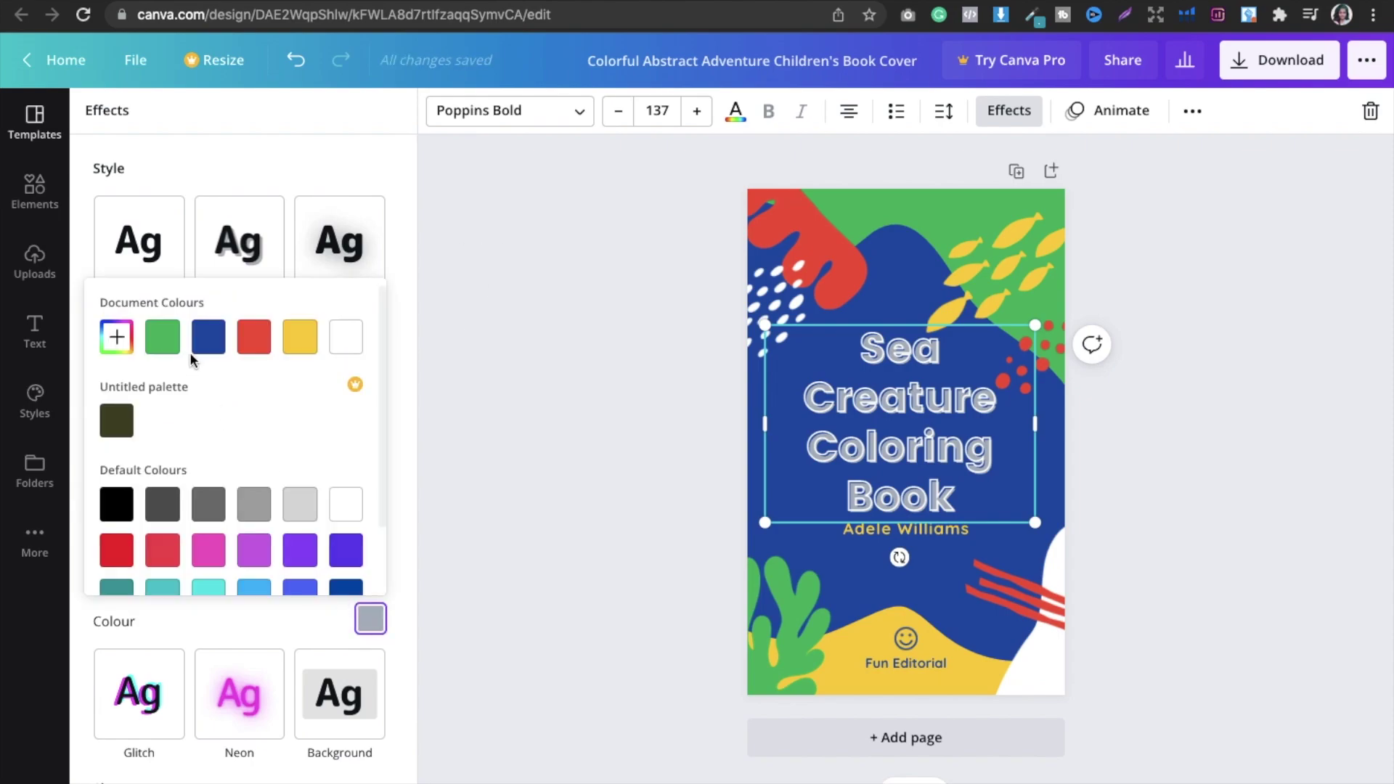
pyautogui.click(300, 337)
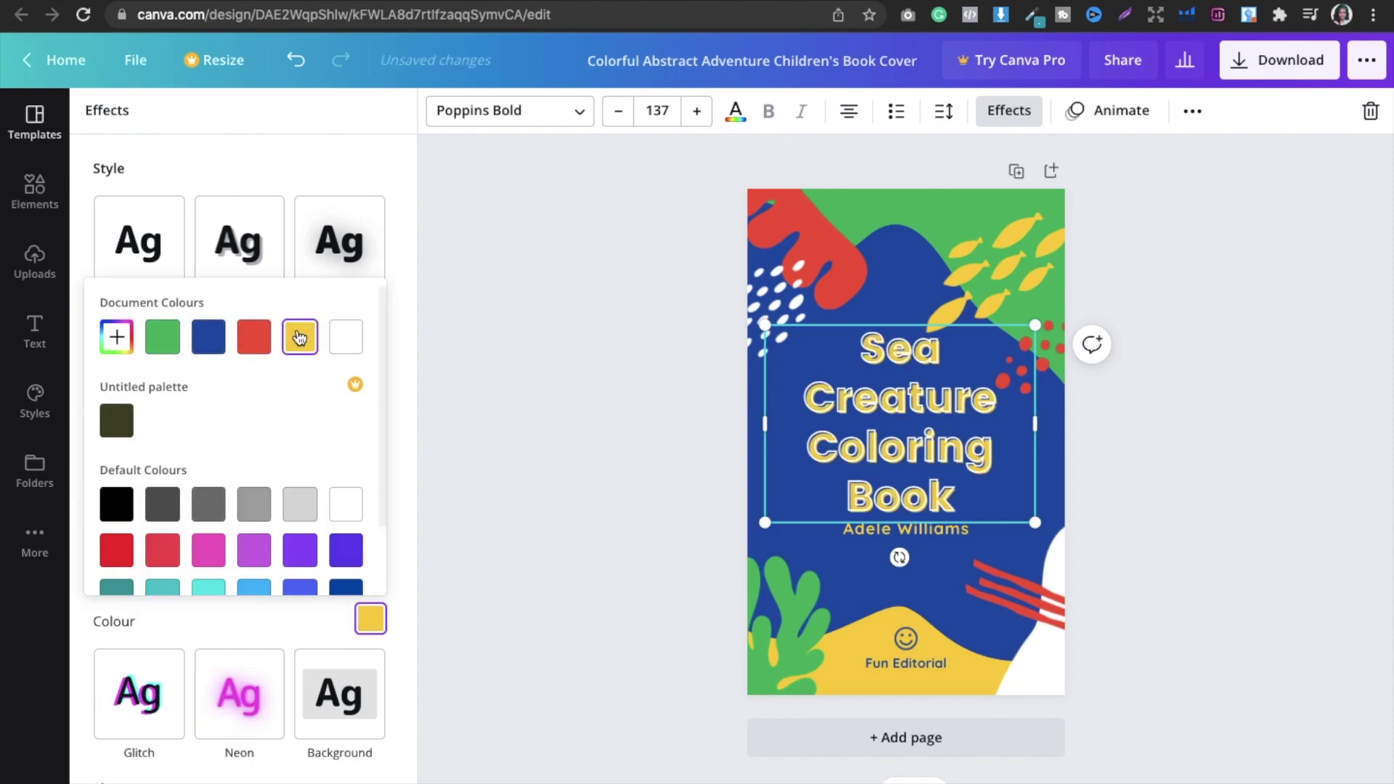
pyautogui.click(459, 525)
# Adjust the title's Splice effect to thickness 2, offset 51 and direction -114.
pyautogui.click(934, 452)
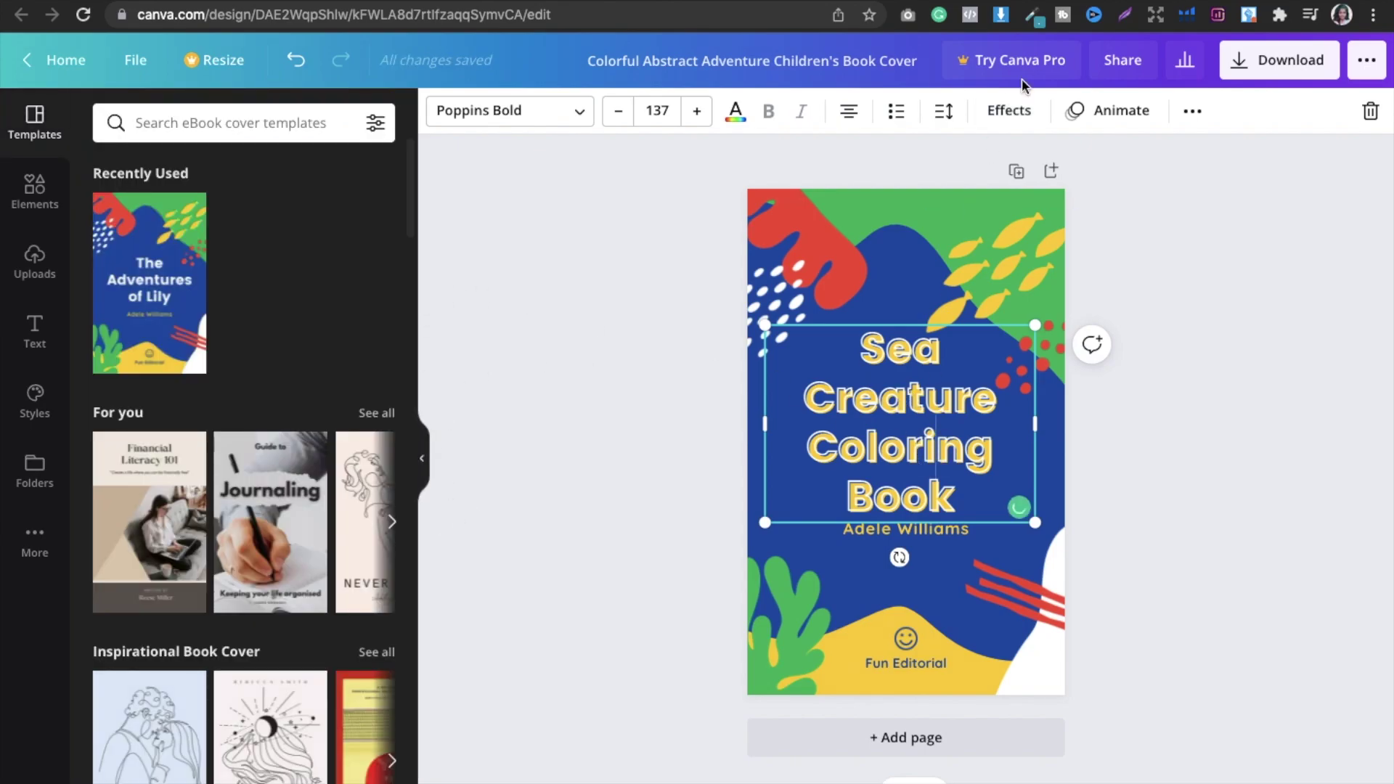
pyautogui.click(1009, 110)
pyautogui.click(238, 480)
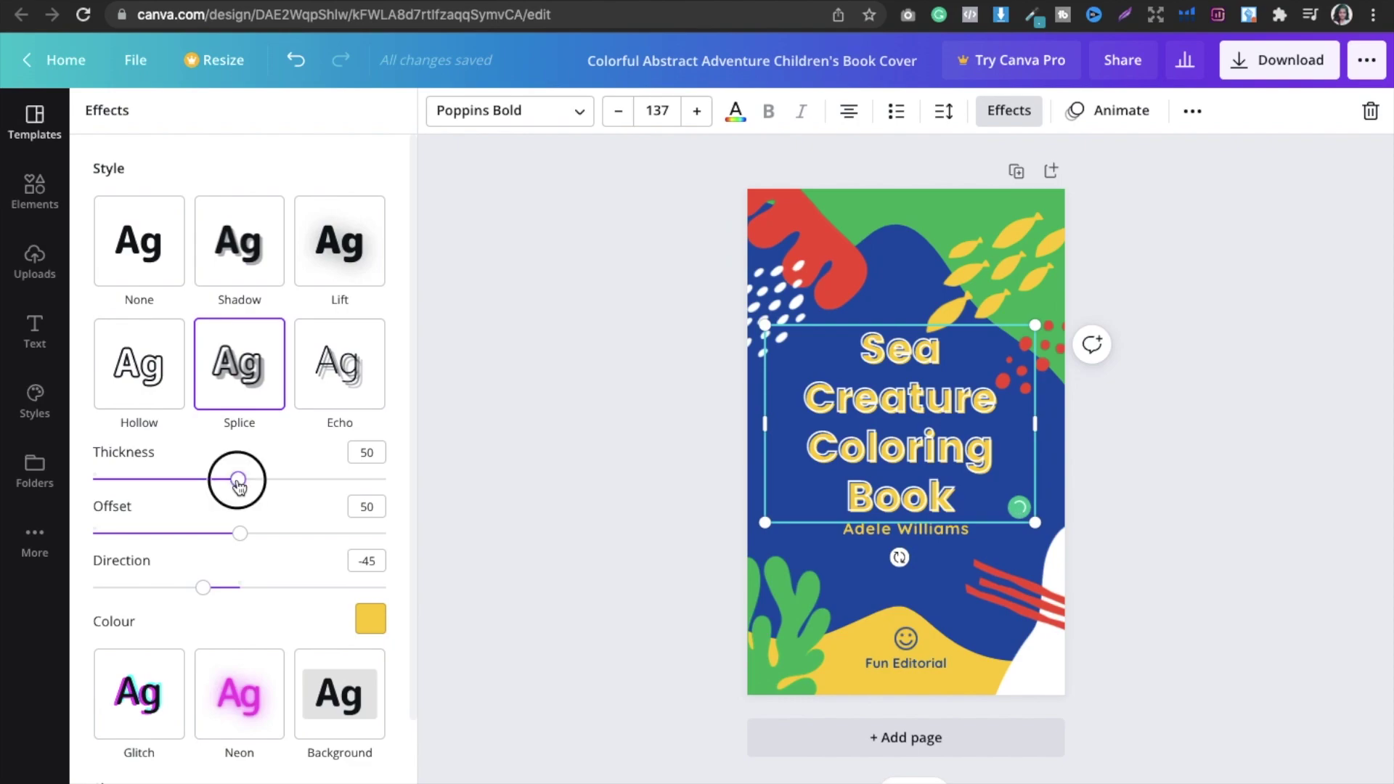
pyautogui.moveTo(239, 486); pyautogui.dragTo(150, 479)
pyautogui.moveTo(233, 534); pyautogui.dragTo(289, 534)
pyautogui.moveTo(205, 594); pyautogui.dragTo(147, 580)
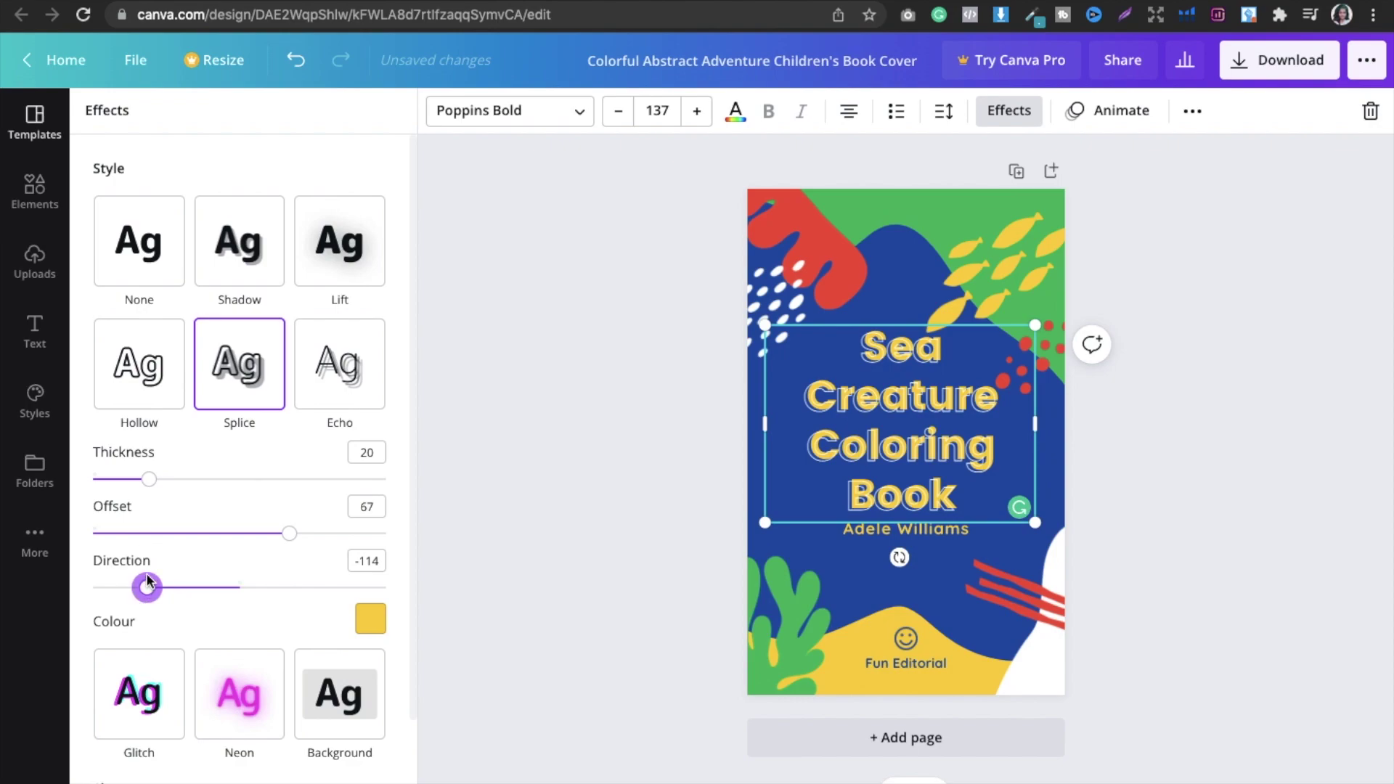
pyautogui.moveTo(149, 479); pyautogui.dragTo(96, 479)
pyautogui.moveTo(286, 536); pyautogui.dragTo(243, 537)
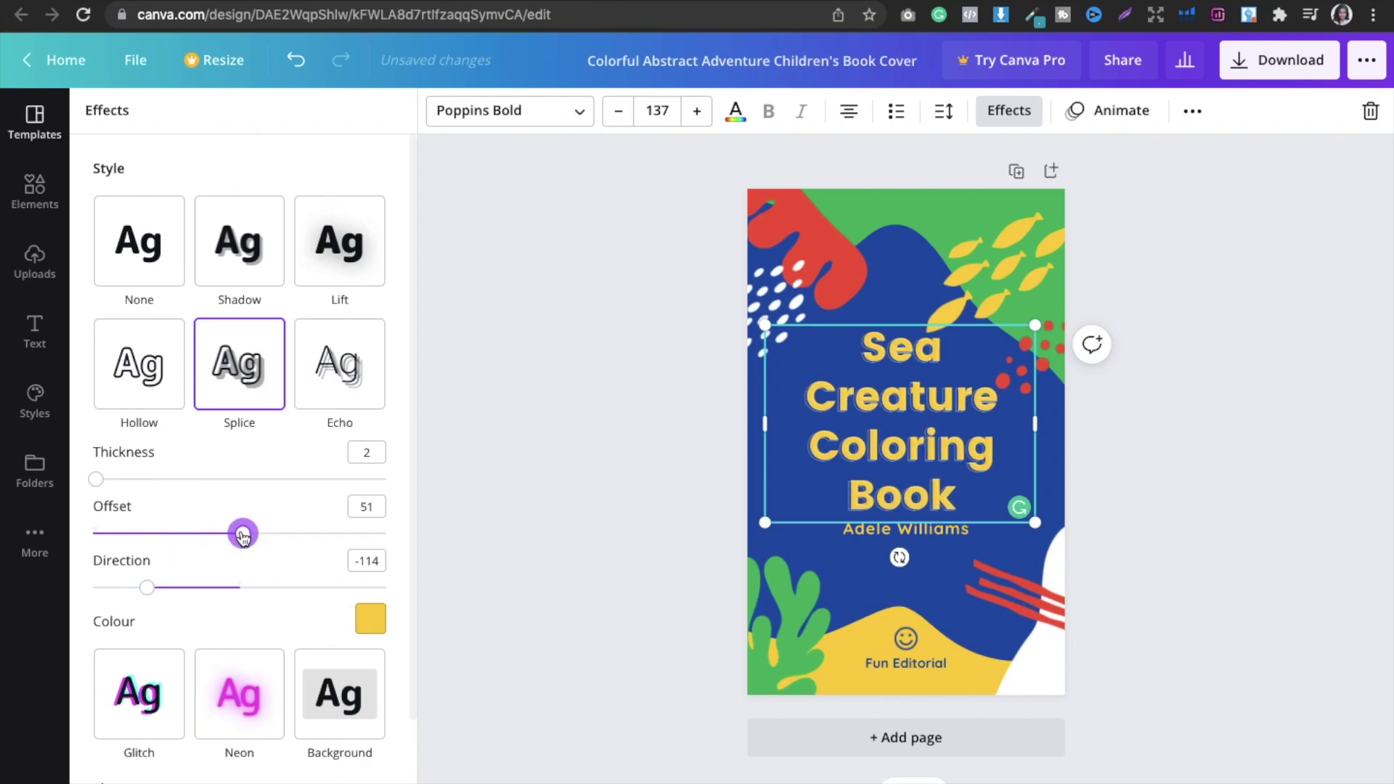
pyautogui.click(1118, 619)
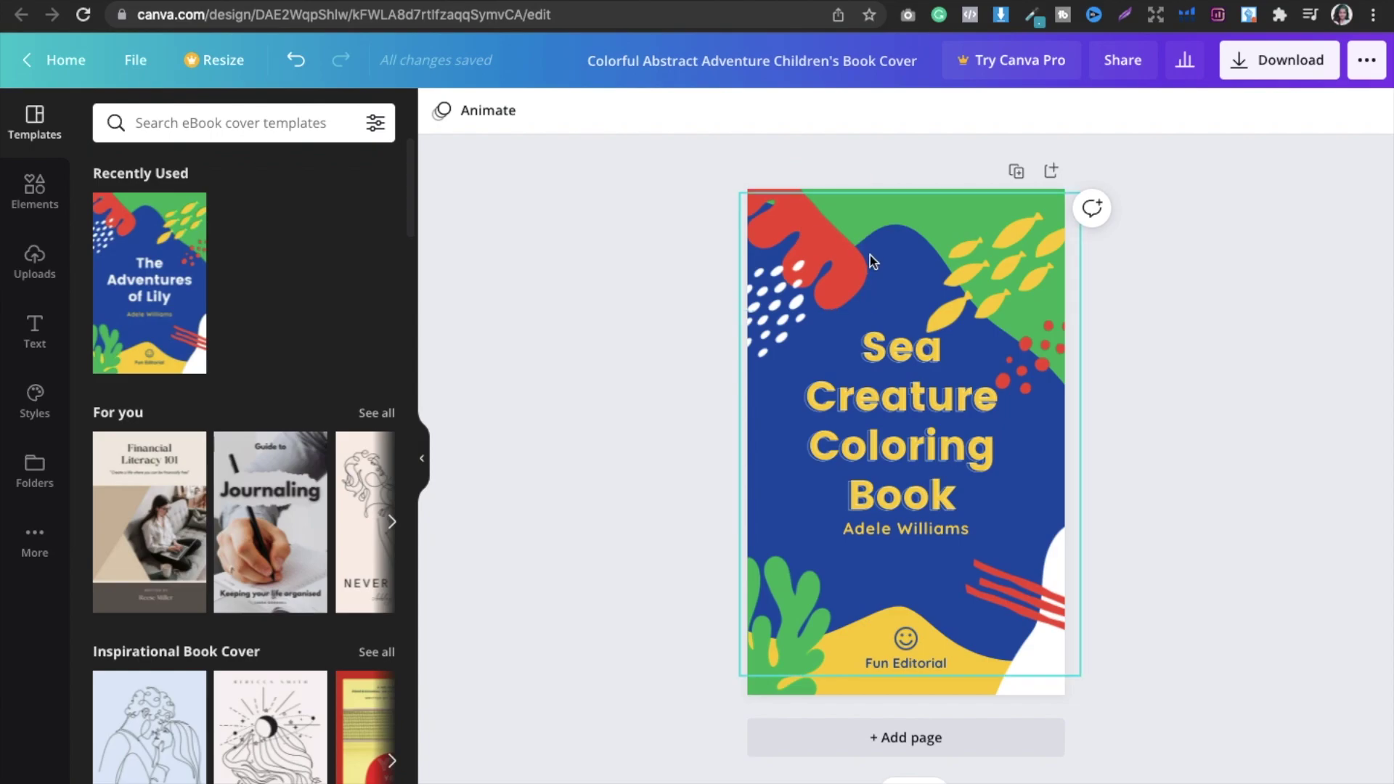
# Recolour the red abstract shape in the cover's upper-left corner with the light purple default colour.
pyautogui.click(818, 268)
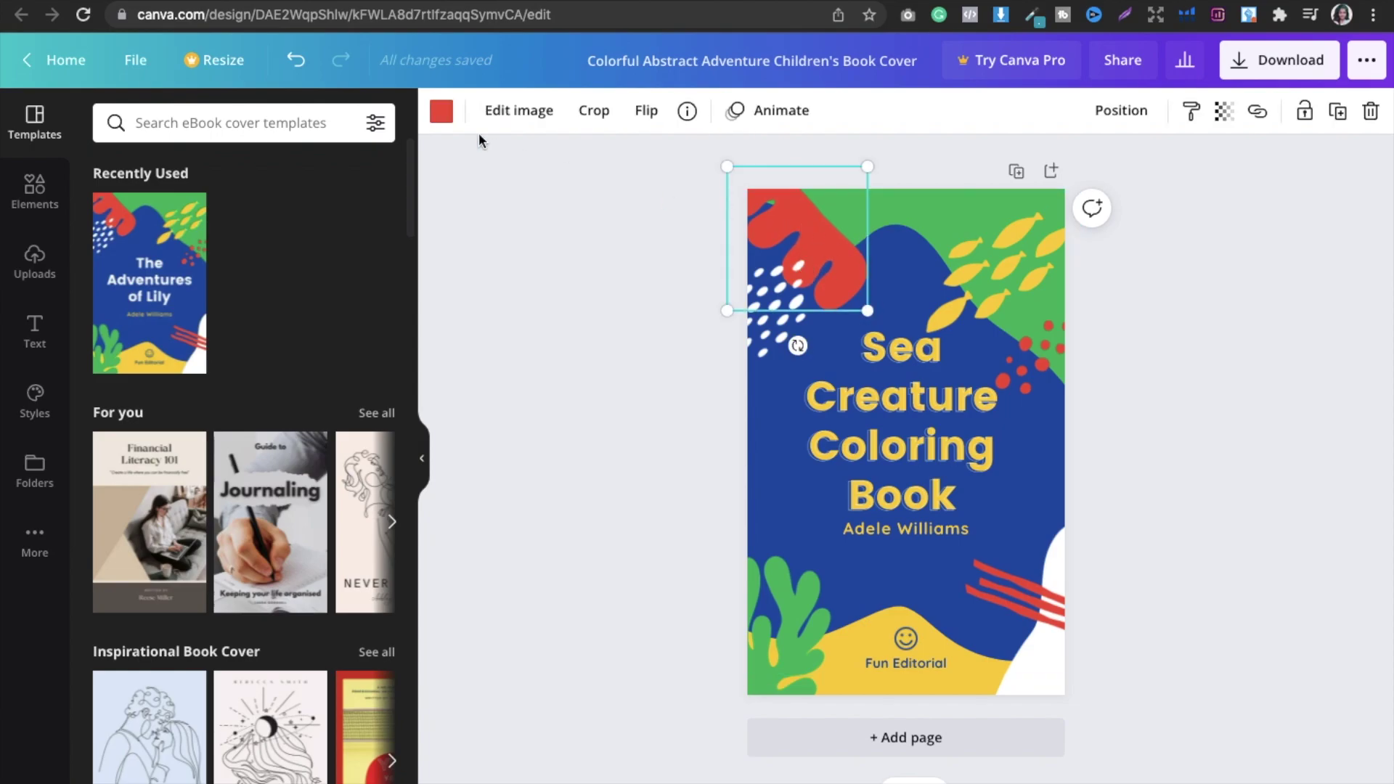
pyautogui.click(441, 113)
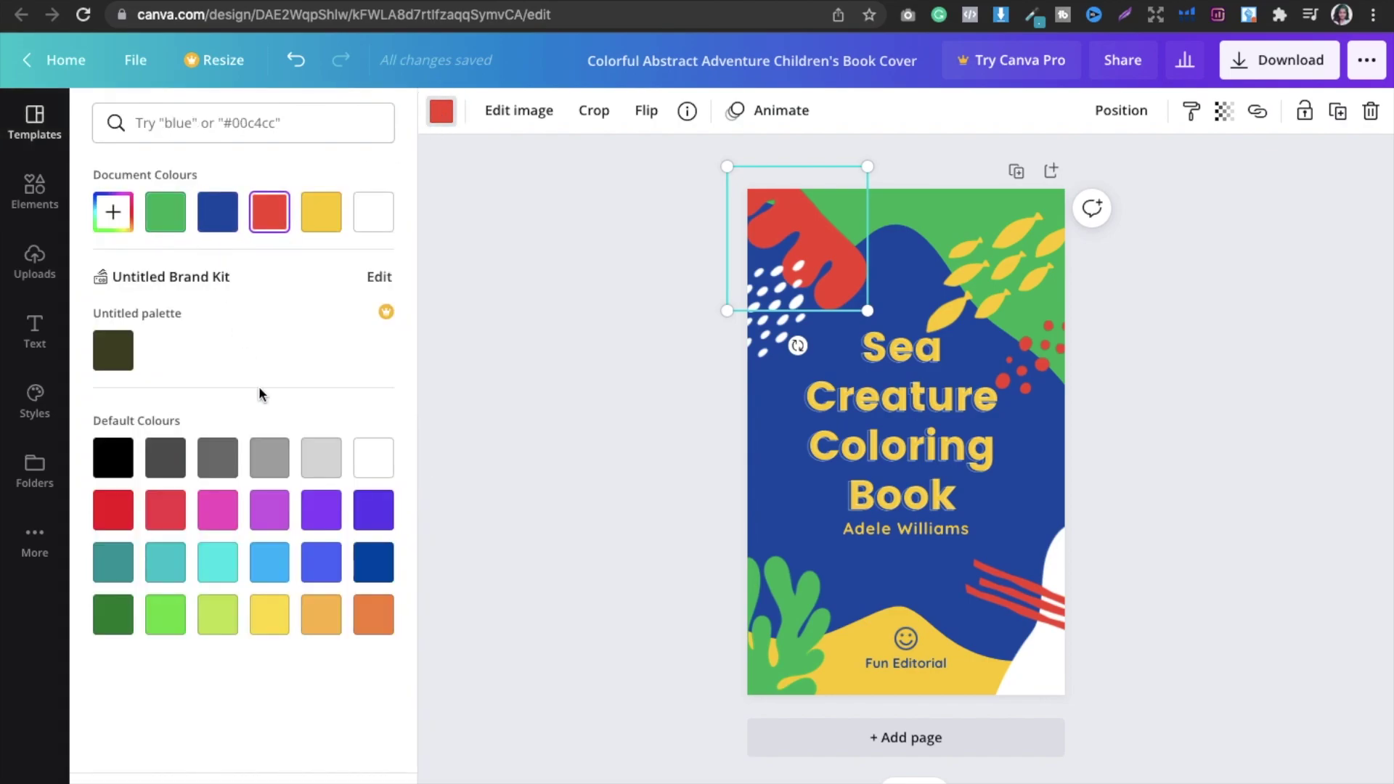
pyautogui.click(272, 505)
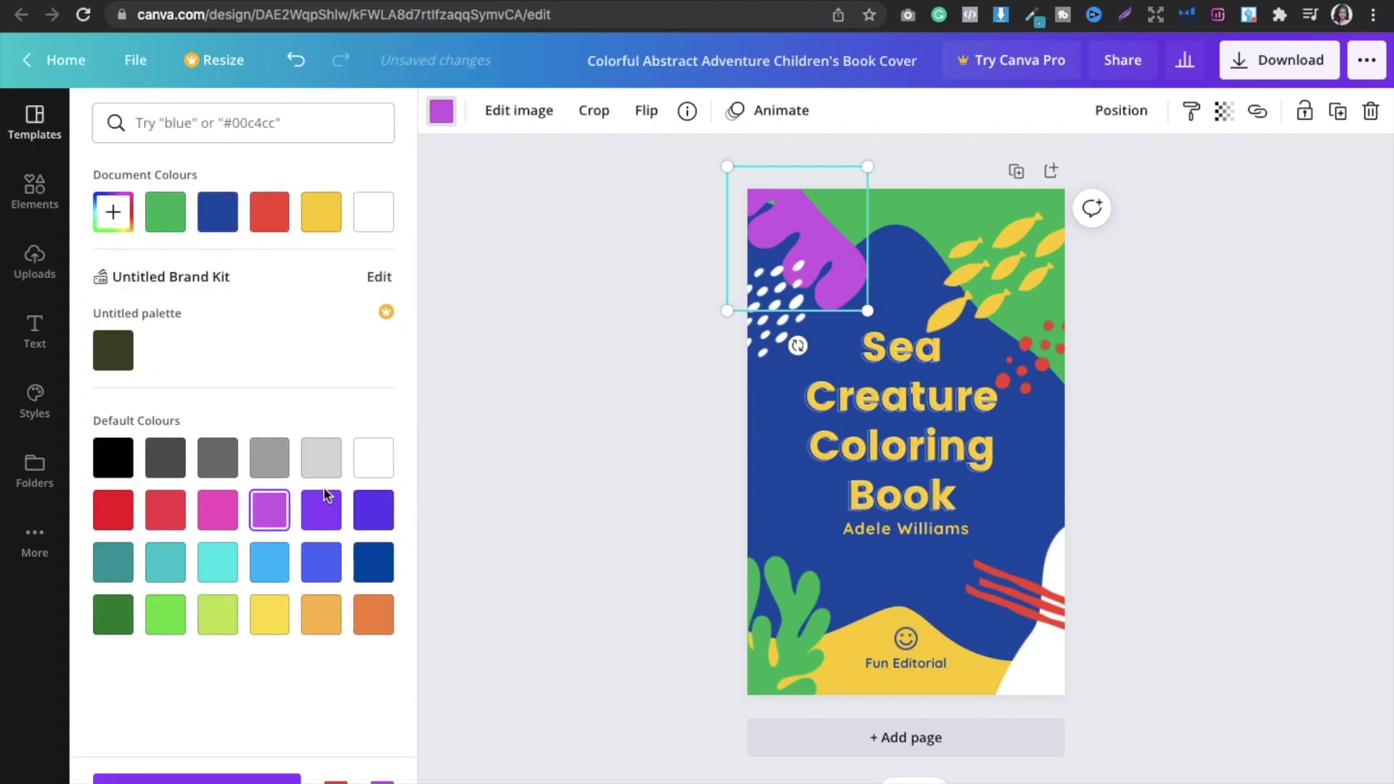
# Recolour the abstract shape in the cover's upper-left corner bright green and shift the yellow fish group slightly up.
pyautogui.click(166, 625)
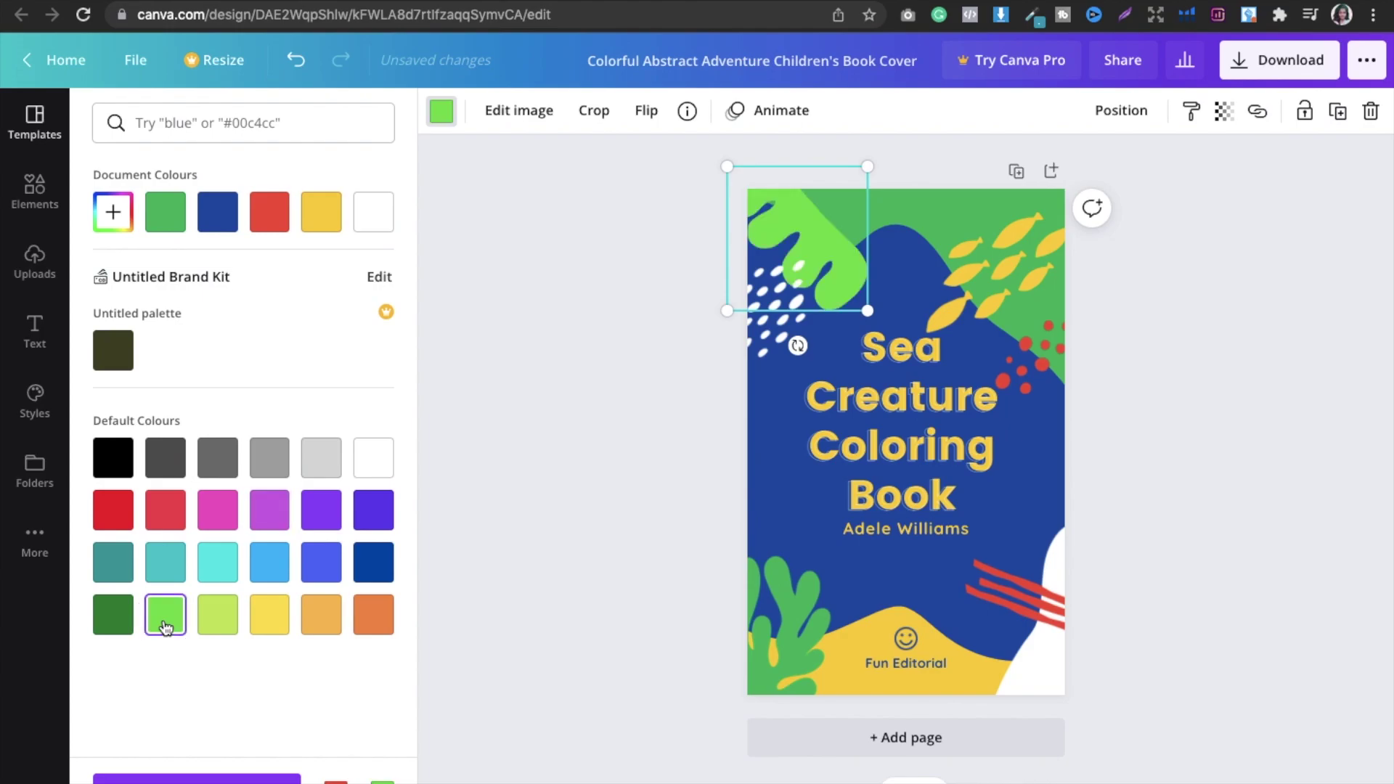
pyautogui.click(511, 492)
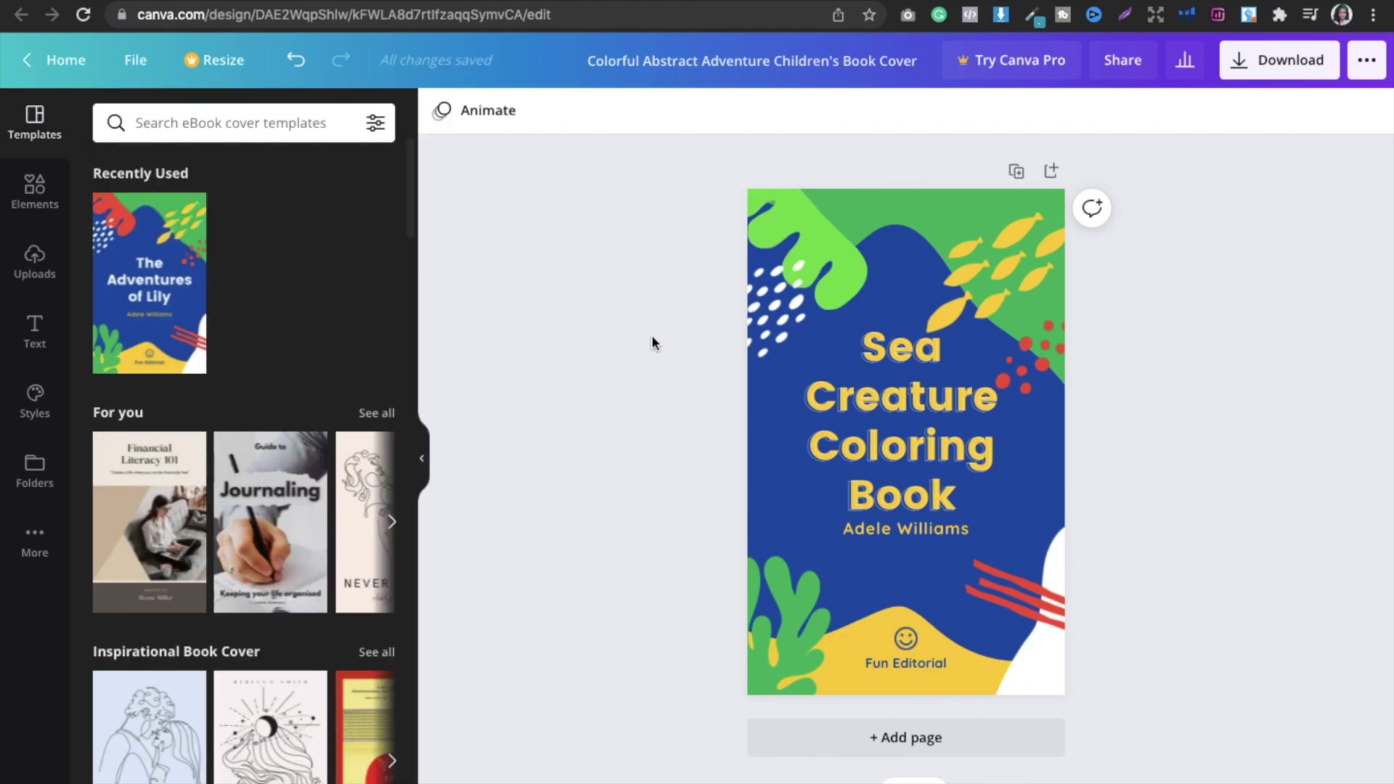
pyautogui.moveTo(992, 264)
pyautogui.mouseDown()
pyautogui.moveTo(989, 239)
pyautogui.moveTo(970, 240)
pyautogui.moveTo(985, 246)
pyautogui.mouseUp()
# Search the elements for "ocean" and add the free green seaweed graphic with broad wavy leaves to the cover.
pyautogui.click(40, 222)
pyautogui.click(202, 116)
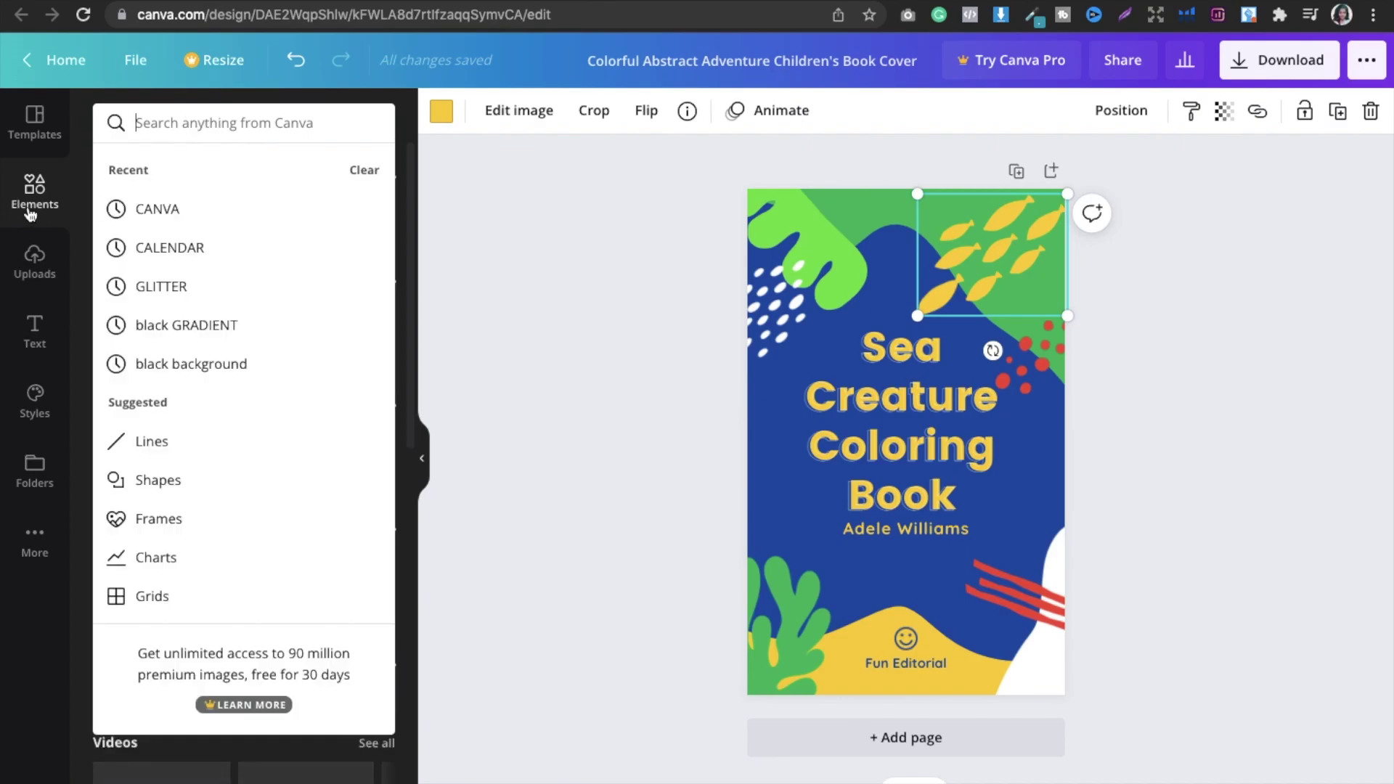
pyautogui.click(135, 145)
pyautogui.click(176, 125)
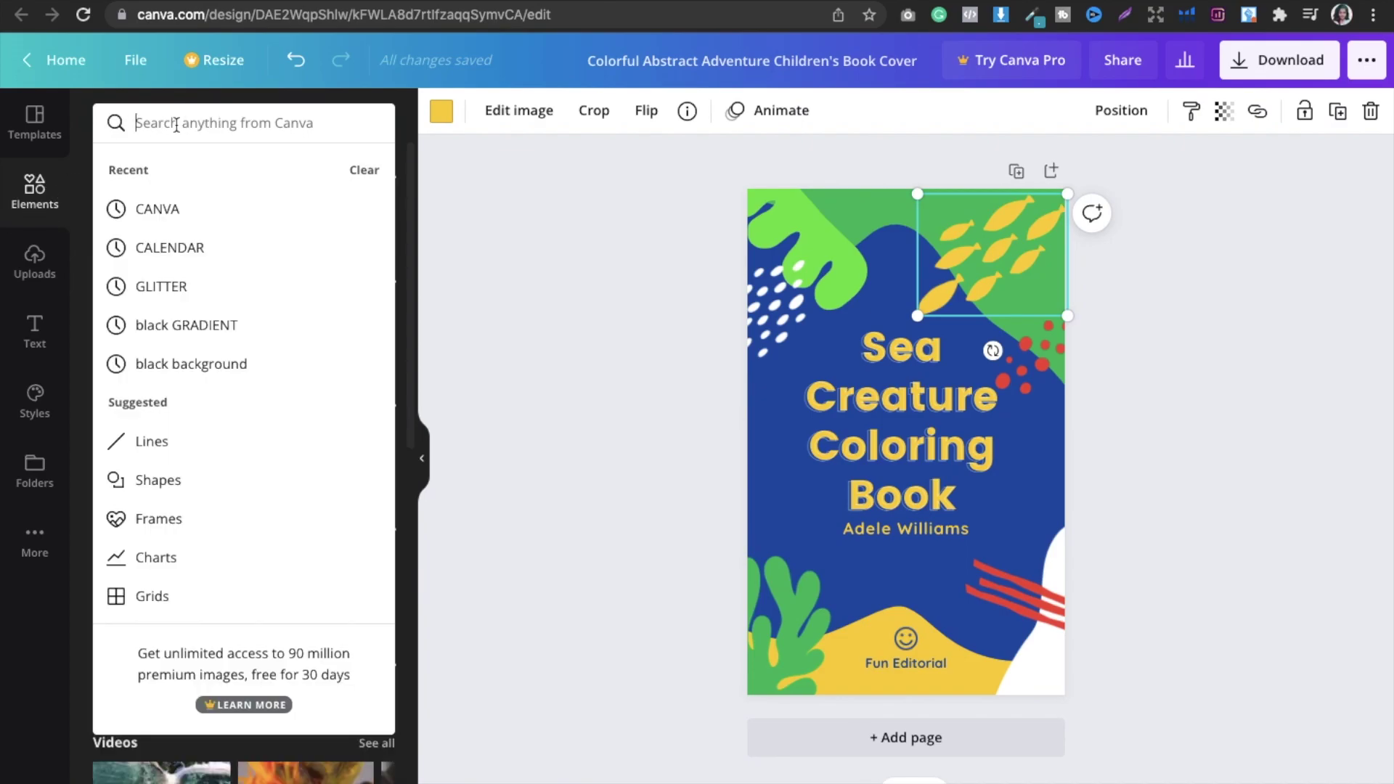
pyautogui.write('ocean')
pyautogui.press('Return')
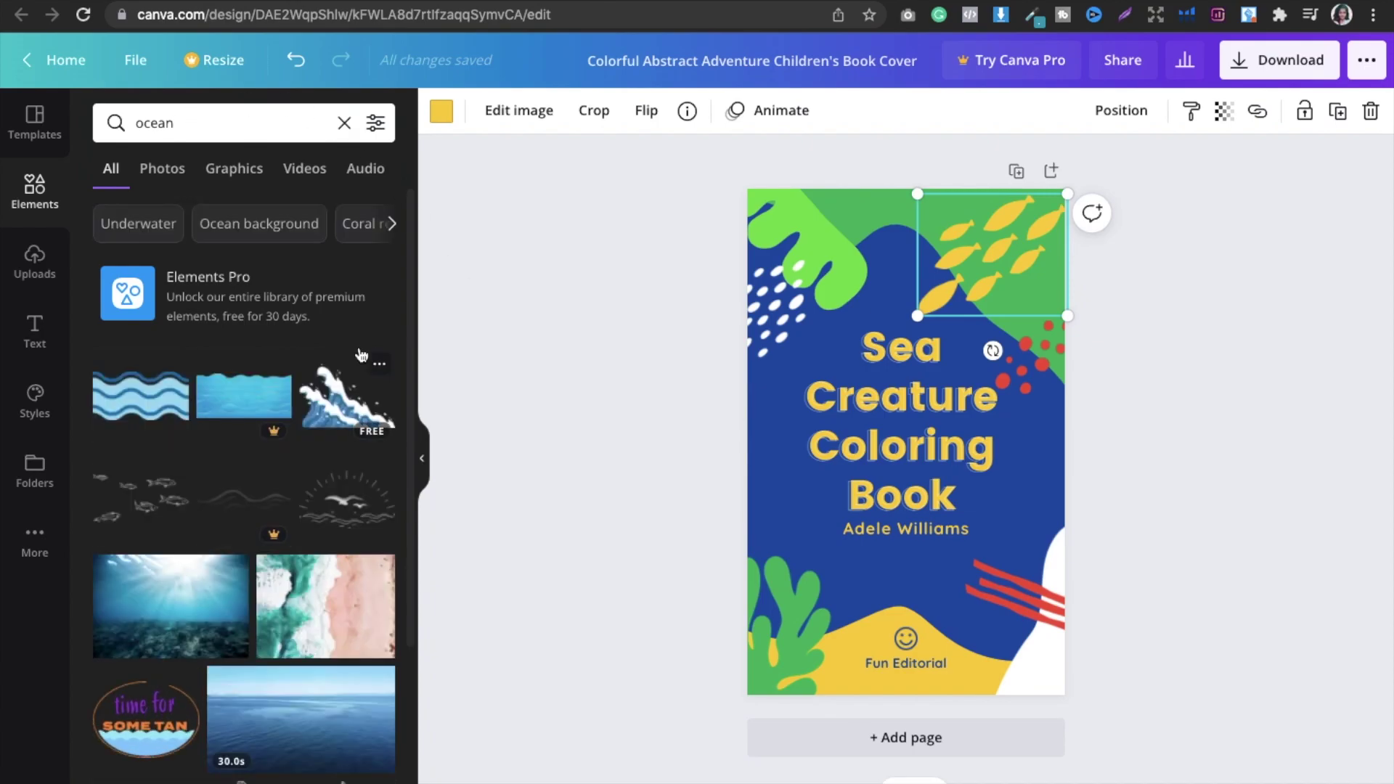
pyautogui.scroll(-5, 404, 395)
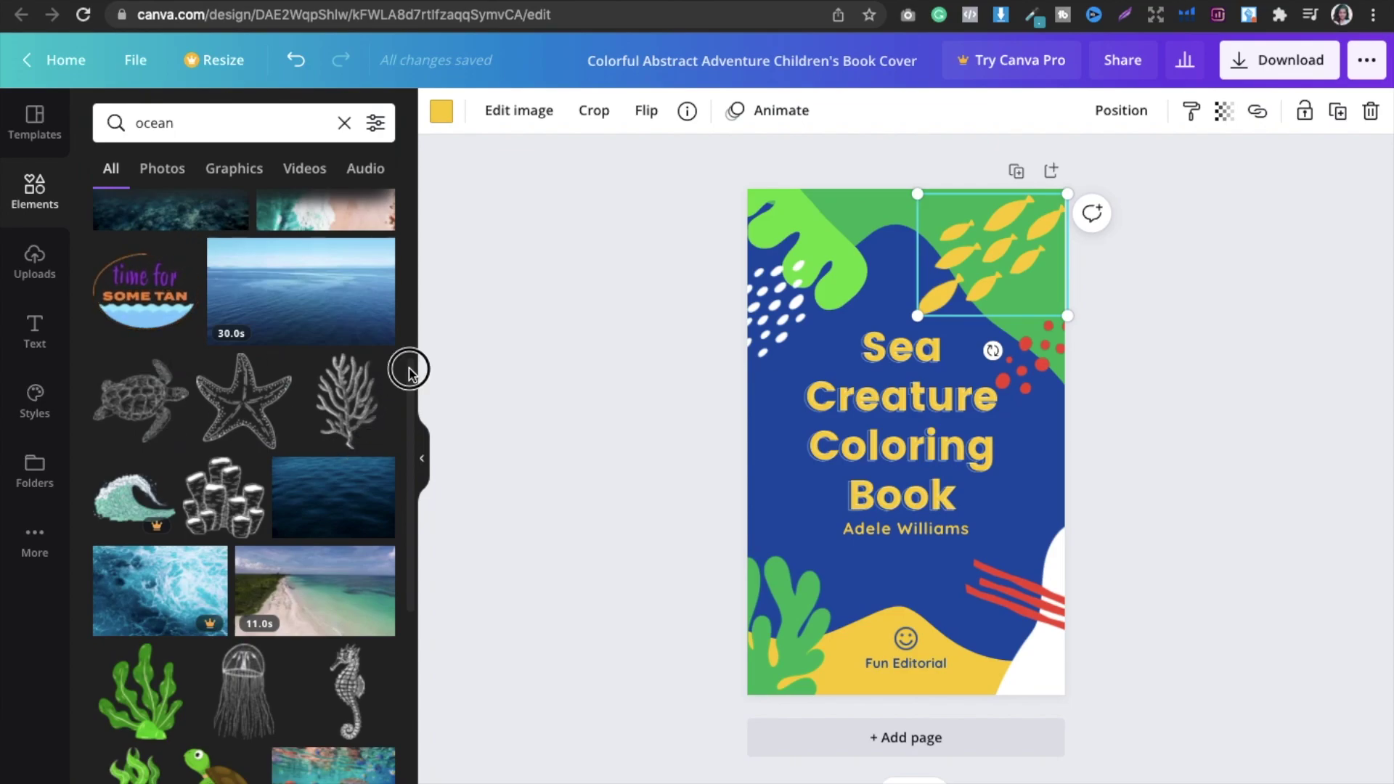
pyautogui.moveTo(408, 366); pyautogui.dragTo(417, 454)
pyautogui.click(135, 483)
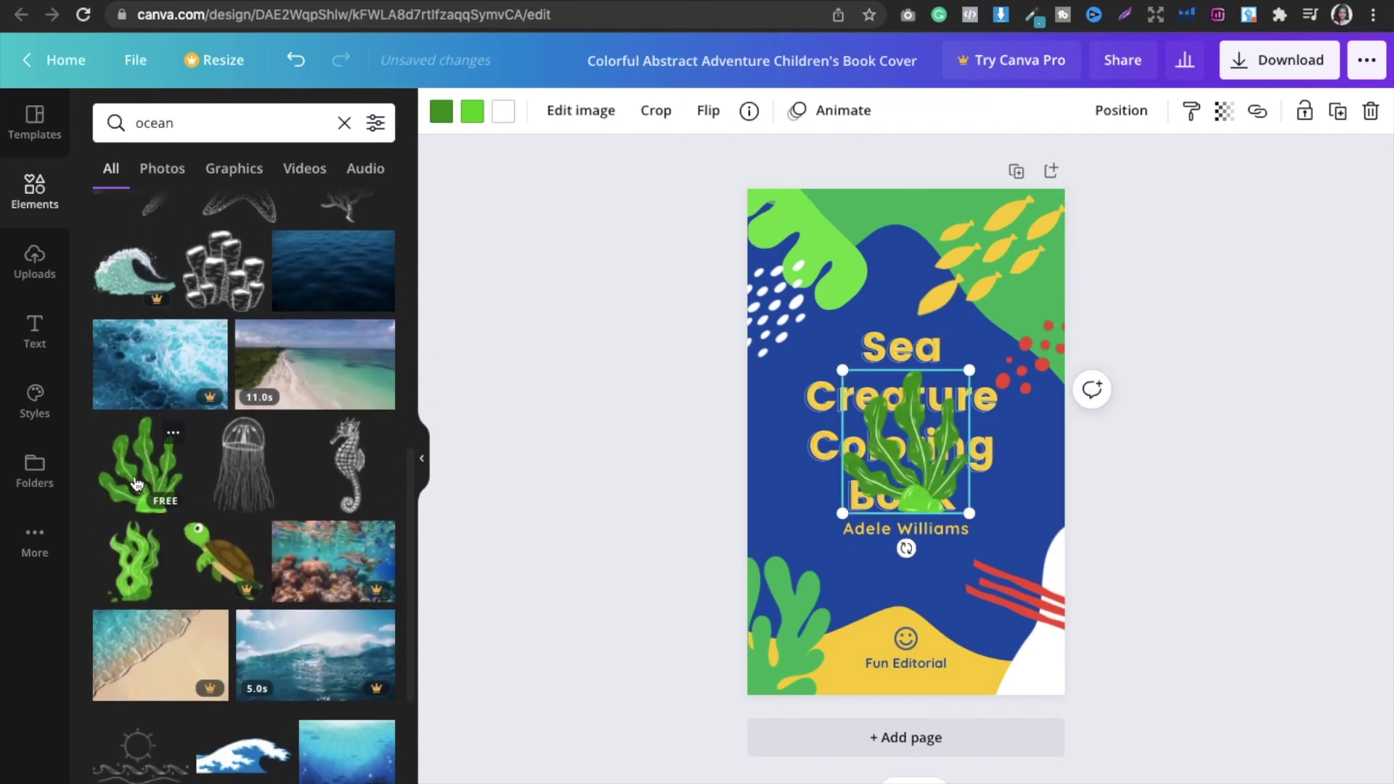
# Move the new seaweed to the cover's left edge, delete the template's flat green plant, and undo the accidental move of the author line.
pyautogui.click(930, 490)
pyautogui.moveTo(929, 488); pyautogui.dragTo(796, 541)
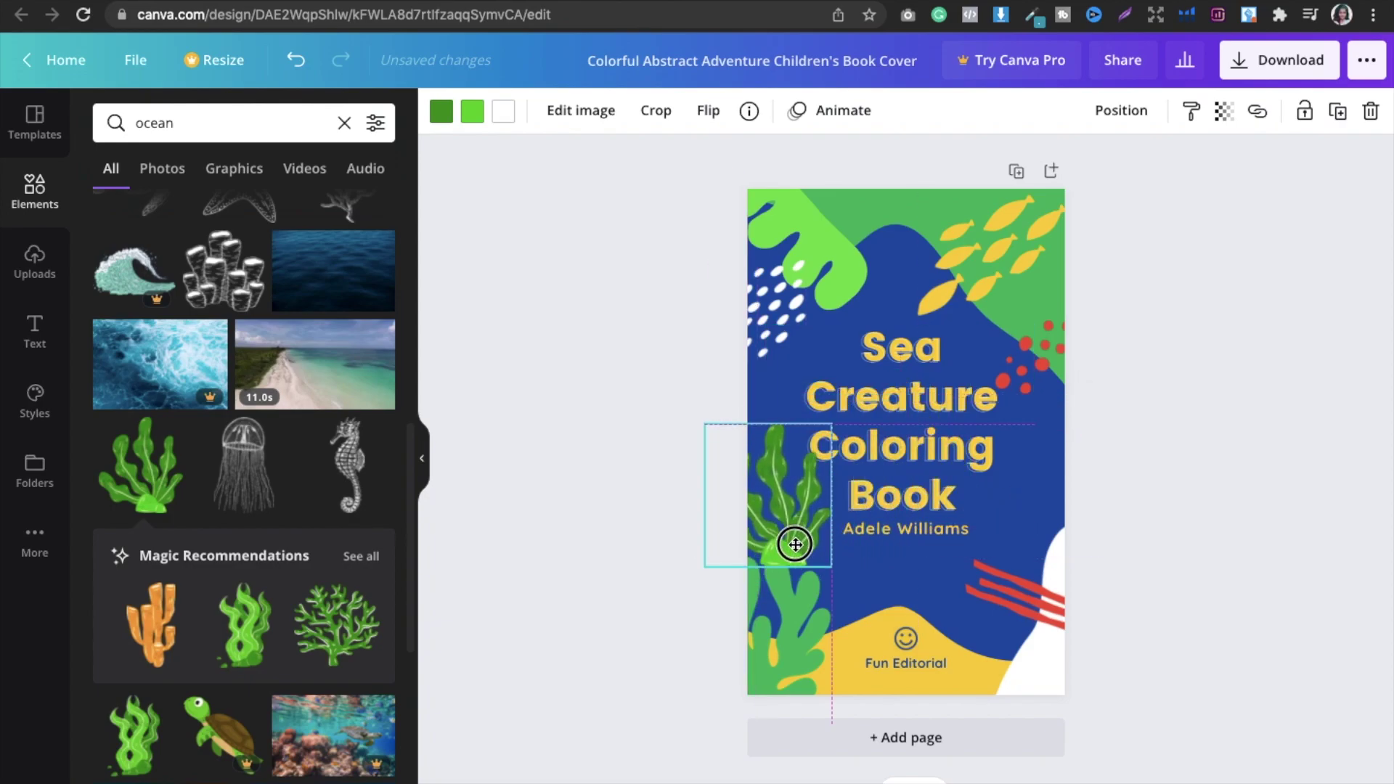
pyautogui.click(777, 655)
pyautogui.press('Escape')
pyautogui.click(781, 641)
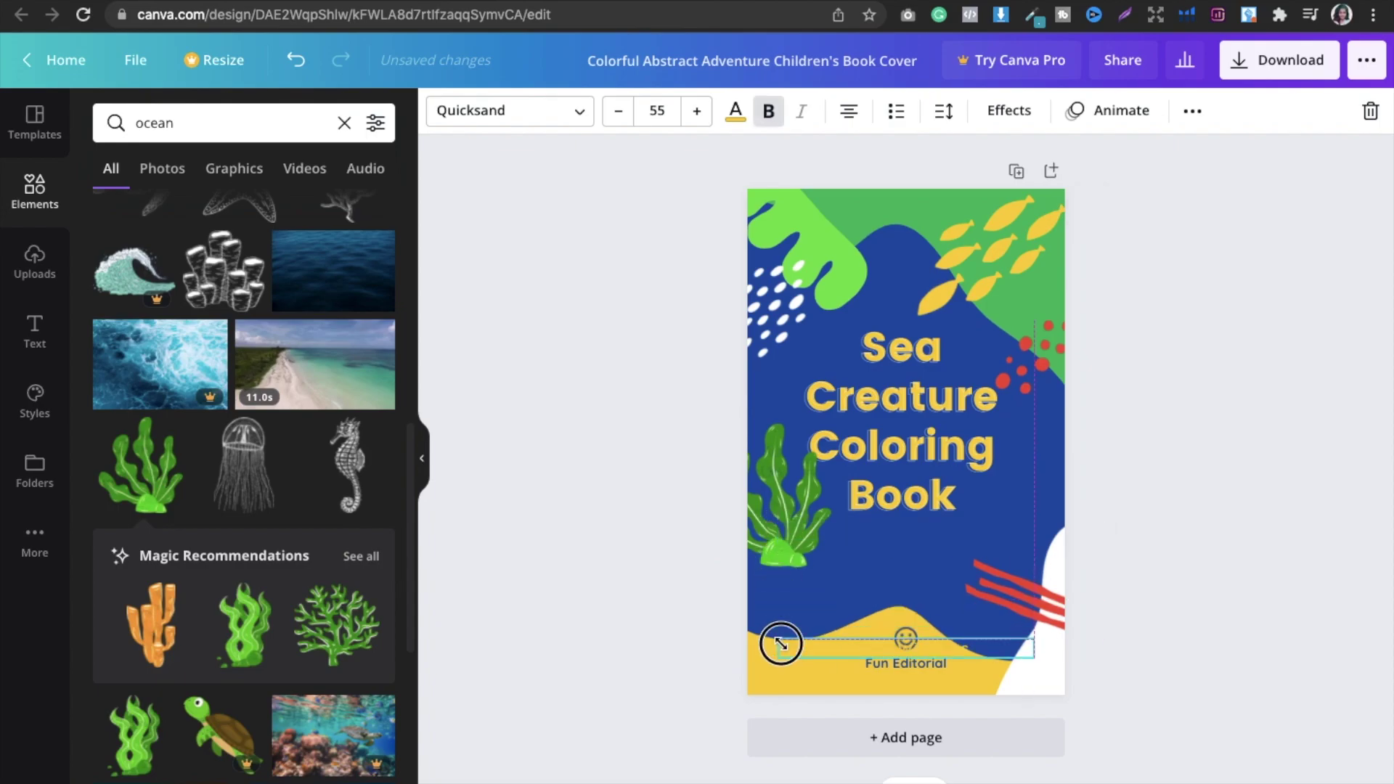
pyautogui.hotkey('ctrl', 'z')
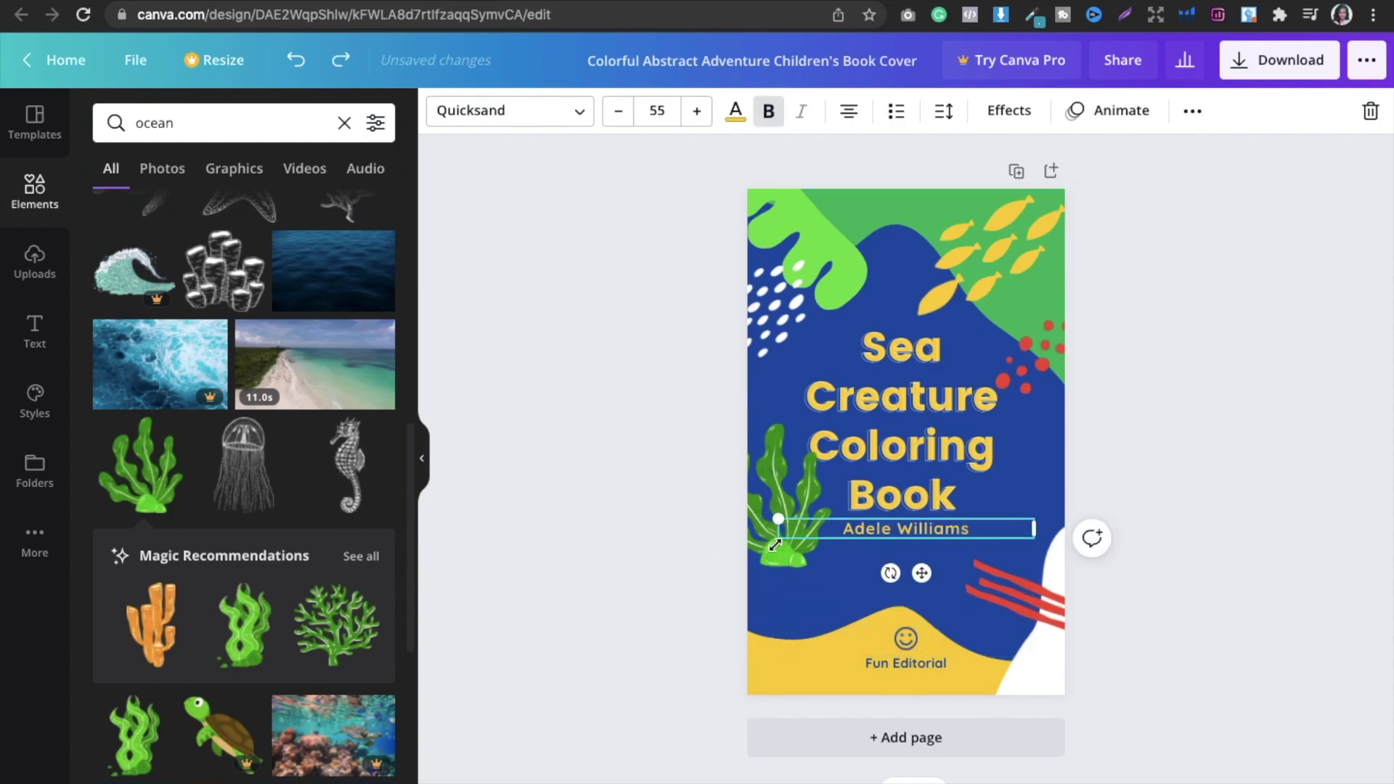
# Place the seaweed in the cover's lower-left corner and enlarge it slightly.
pyautogui.click(1235, 458)
pyautogui.moveTo(774, 552); pyautogui.dragTo(786, 679)
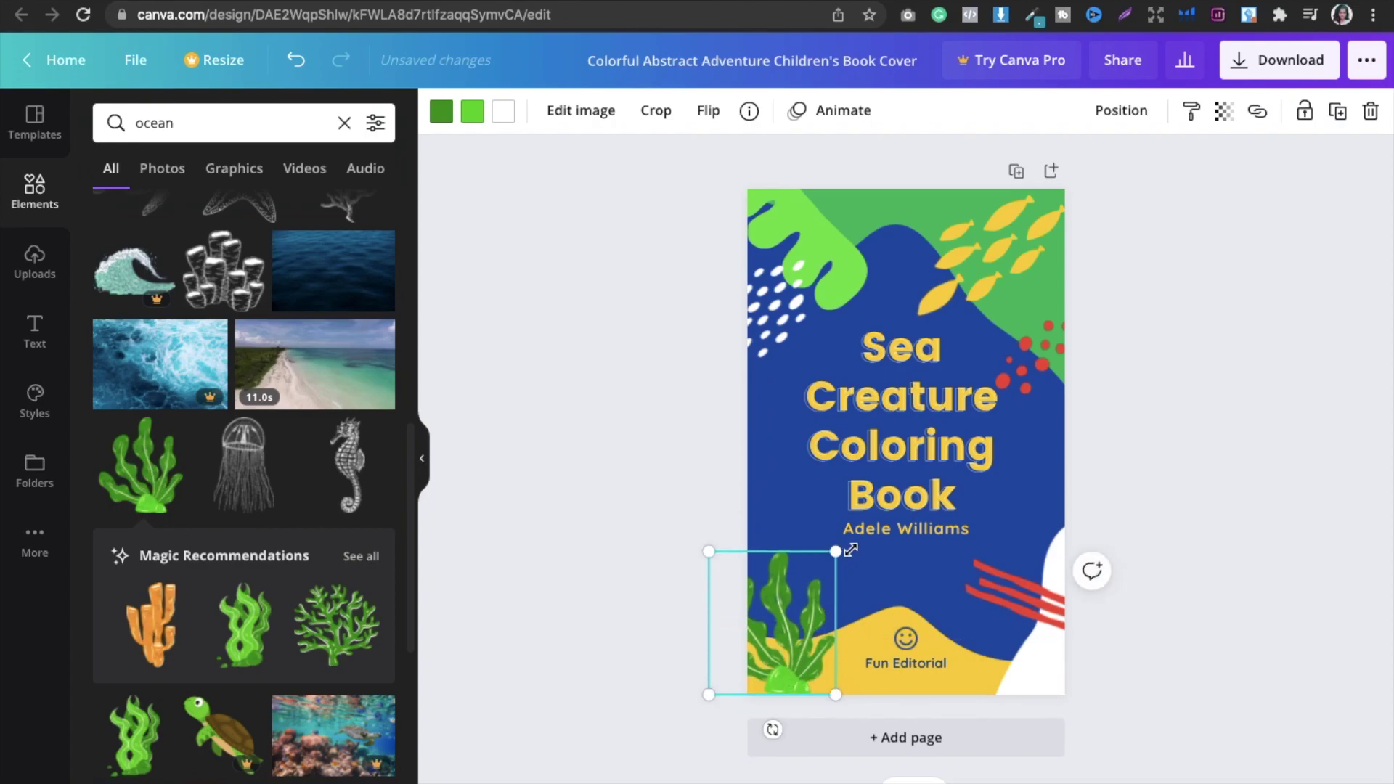
pyautogui.moveTo(835, 551); pyautogui.dragTo(856, 527)
pyautogui.click(1241, 336)
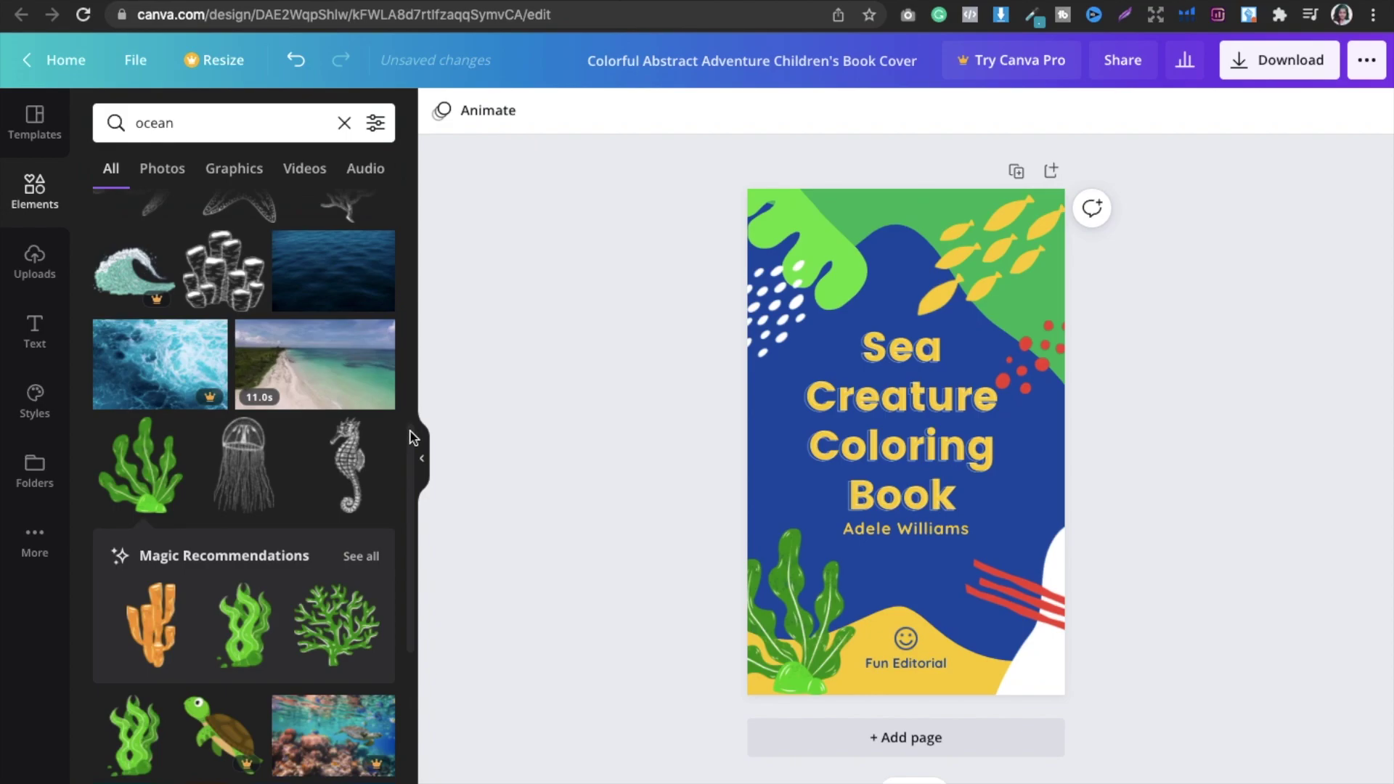
# Search the elements for "sea creatures" and add the free orange pufferfish and seahorse graphic to the cover.
pyautogui.moveTo(407, 438); pyautogui.dragTo(408, 574)
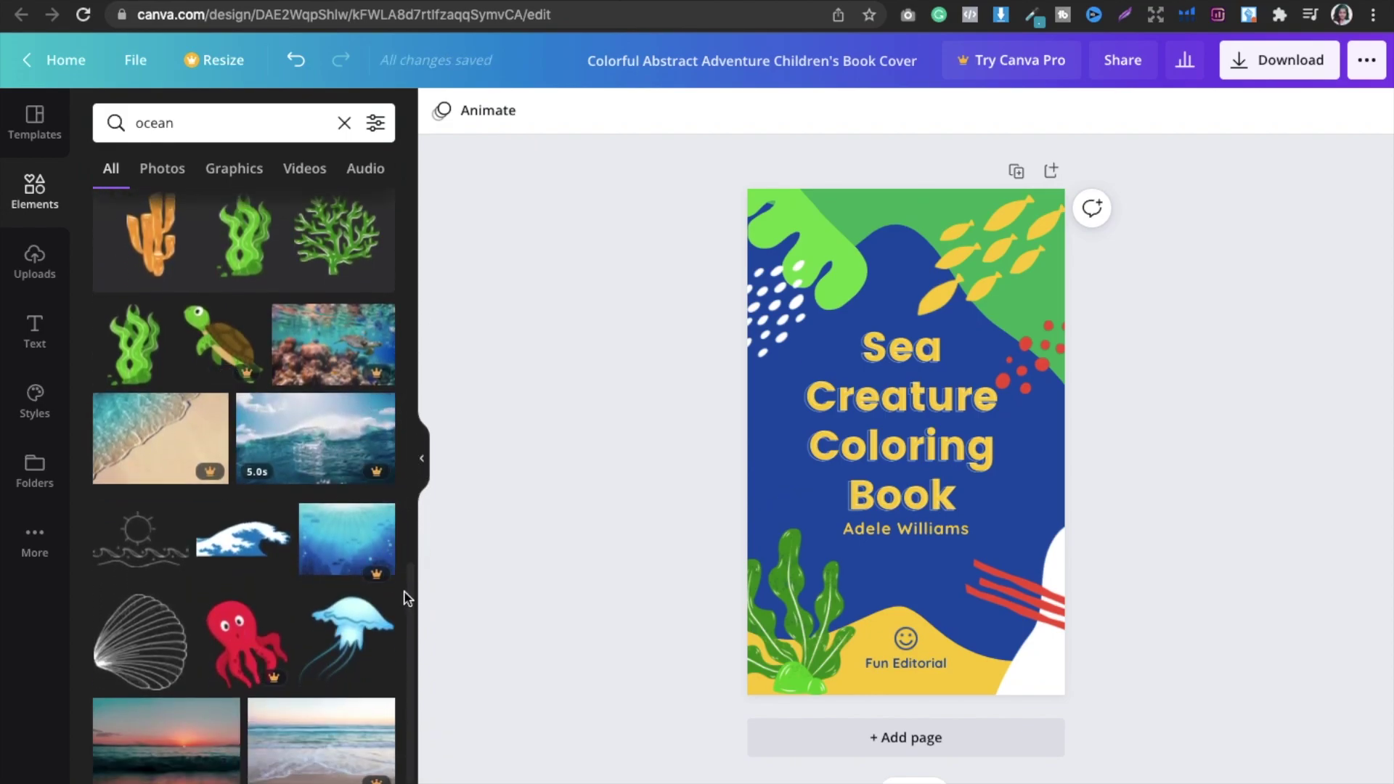
pyautogui.moveTo(412, 653); pyautogui.dragTo(392, 451)
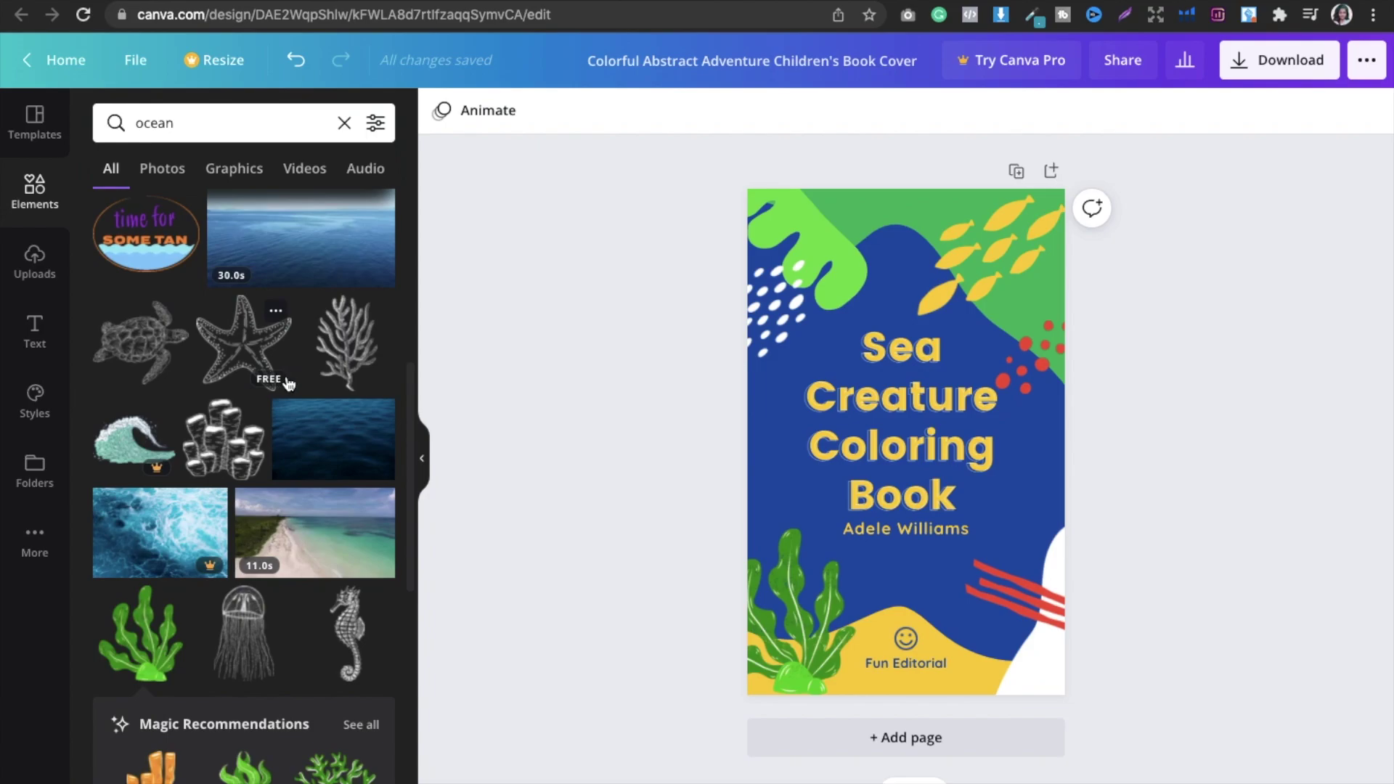
pyautogui.moveTo(407, 397); pyautogui.dragTo(392, 196)
pyautogui.click(218, 122)
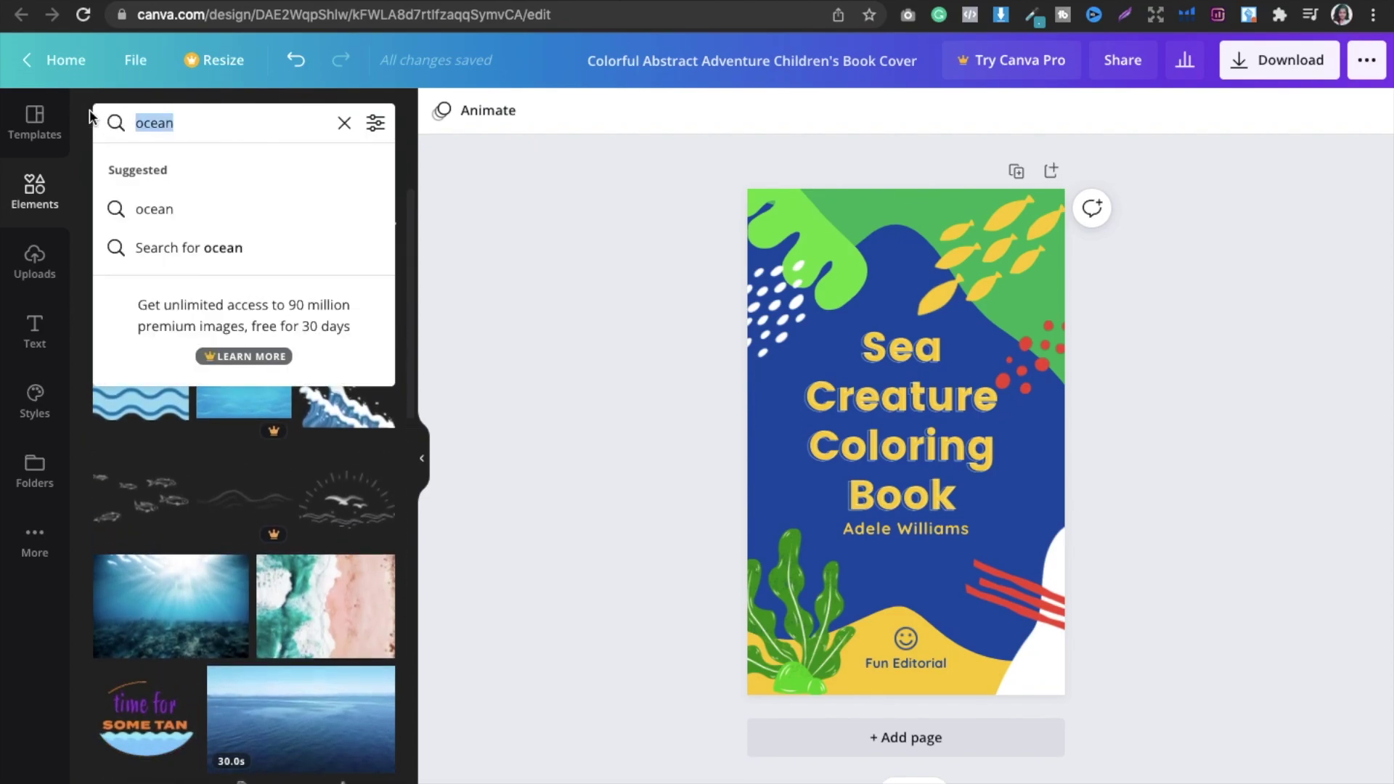
pyautogui.press('BackSpace')
pyautogui.write('sea ')
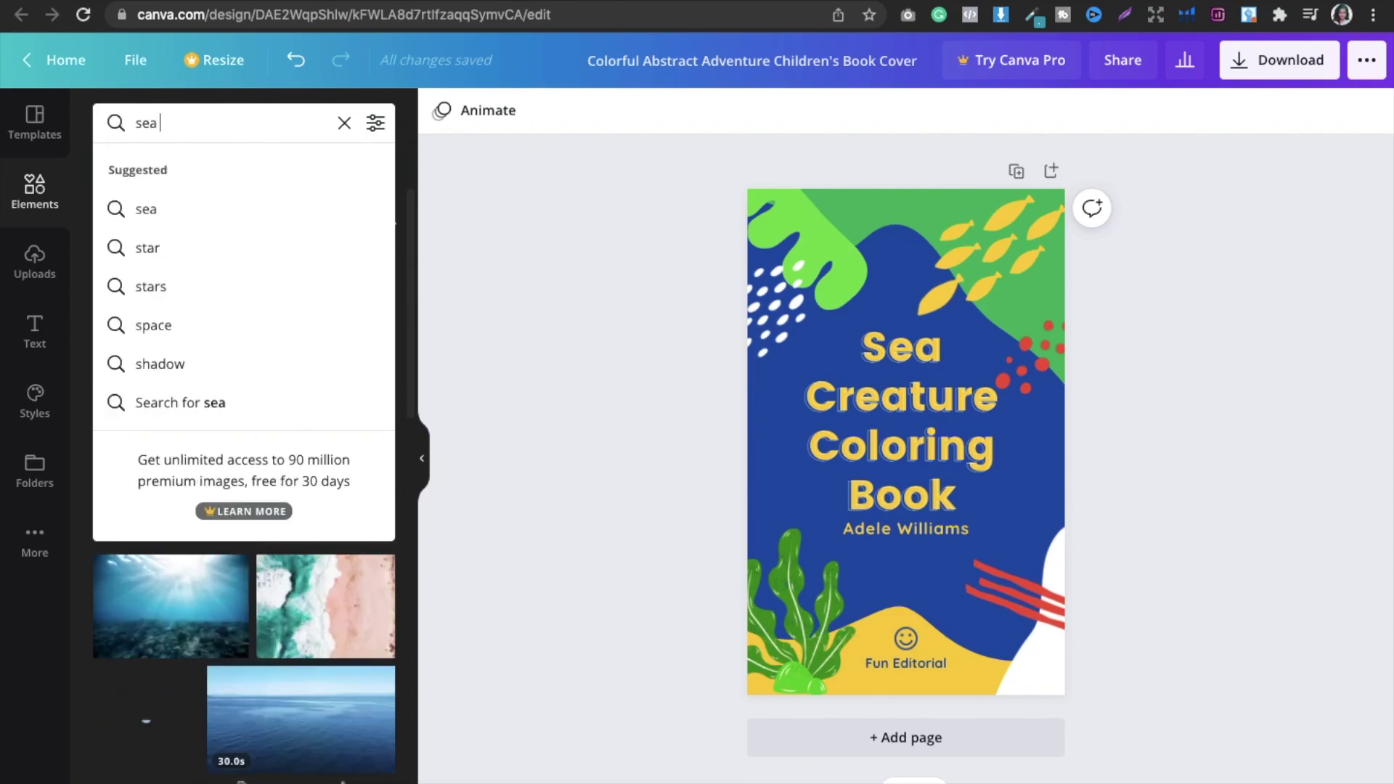
pyautogui.write('creatures')
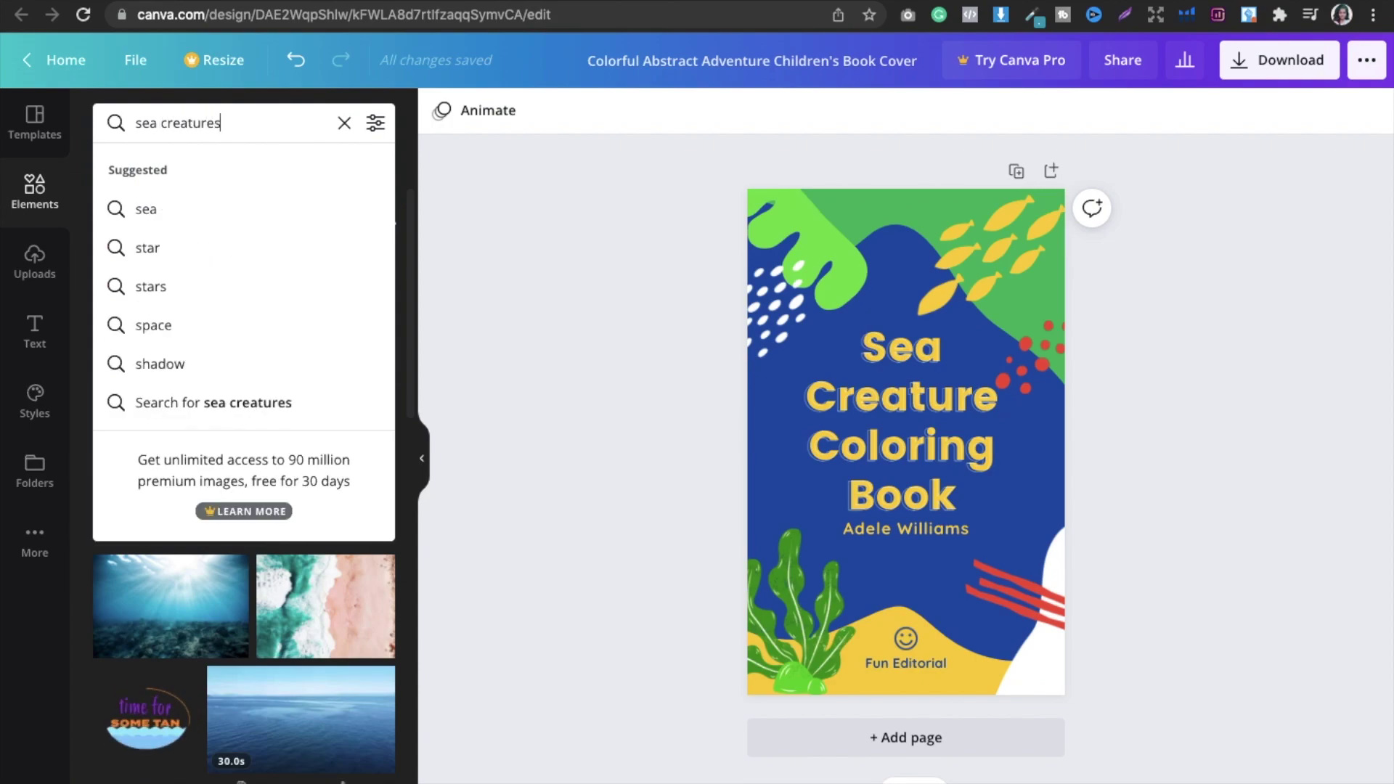
pyautogui.press('Return')
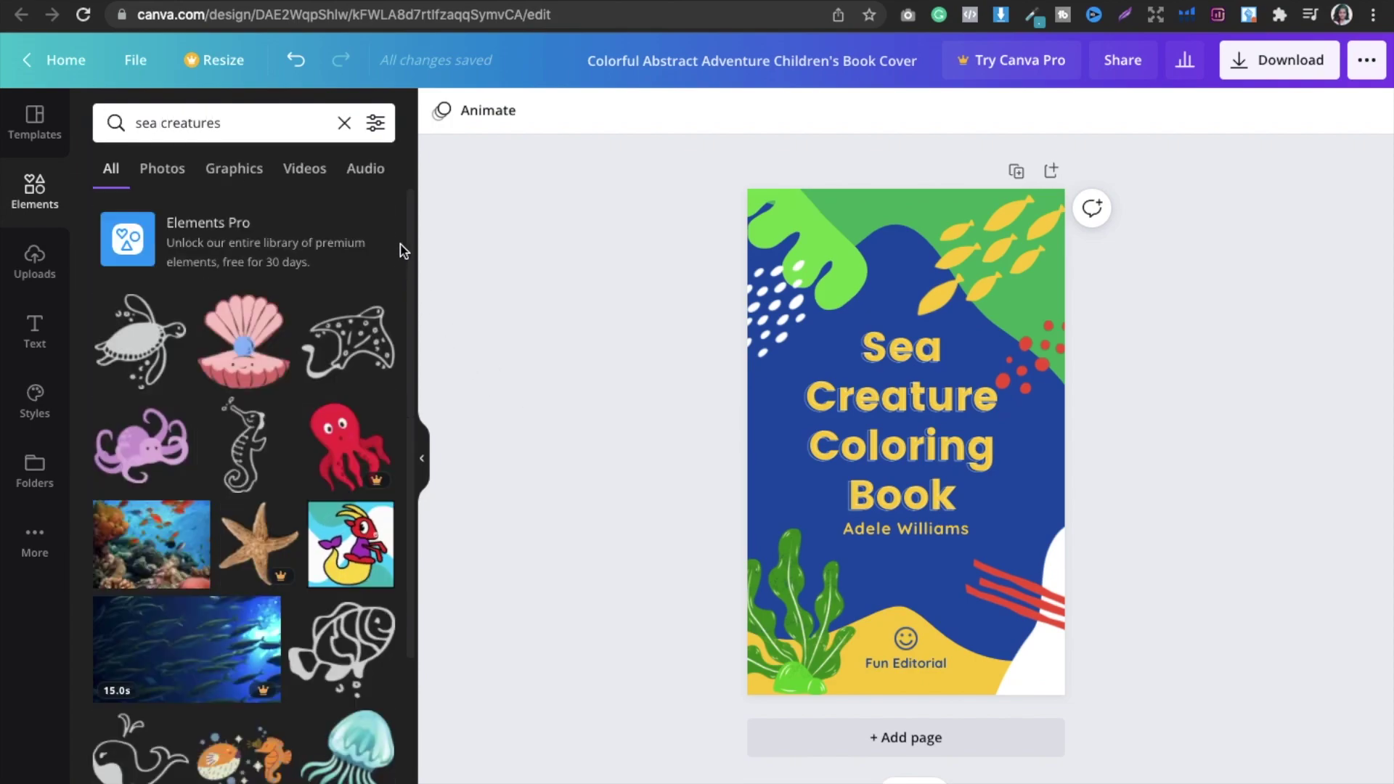
pyautogui.moveTo(409, 232); pyautogui.dragTo(408, 404)
pyautogui.click(225, 419)
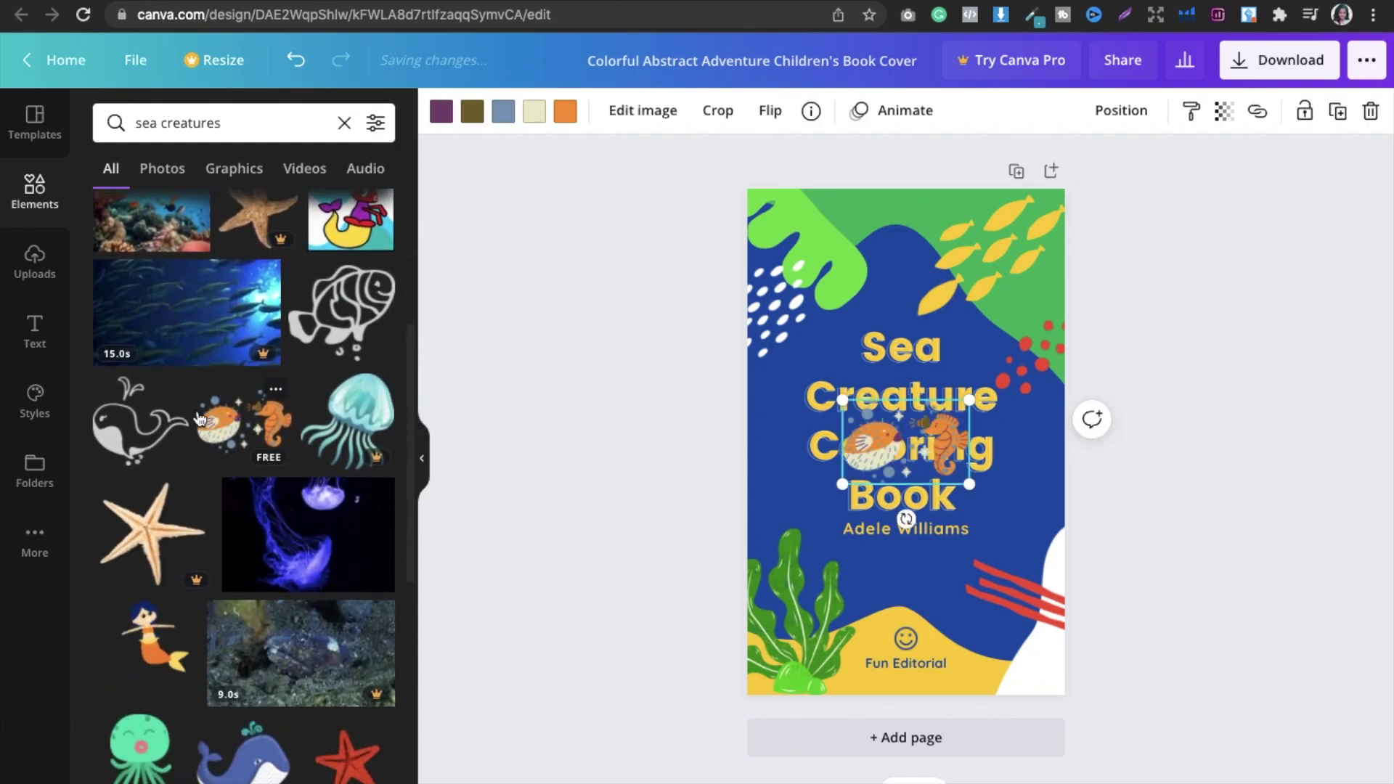
# Delete the red stripes near the cover's lower-right corner and move the pufferfish and seahorse graphic into their place.
pyautogui.moveTo(874, 465); pyautogui.dragTo(868, 612)
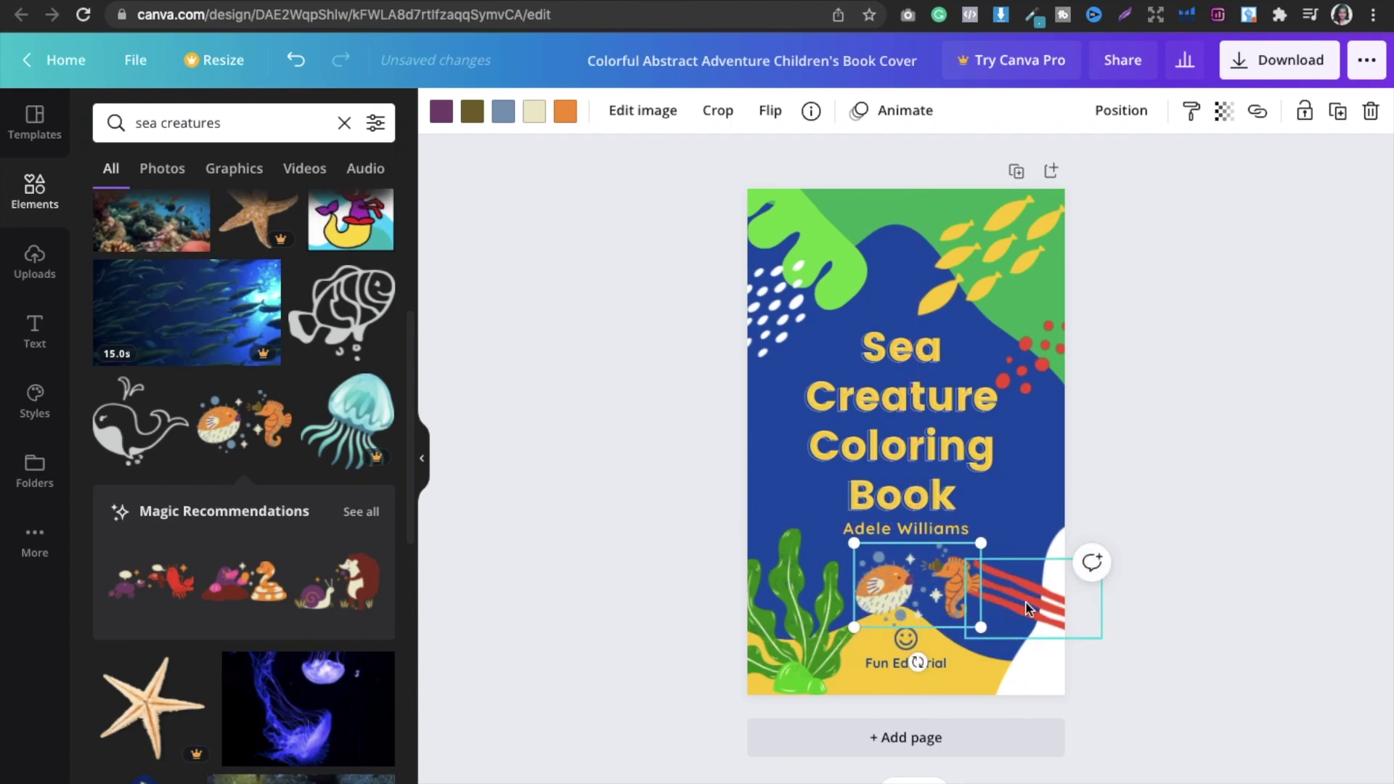
pyautogui.click(1053, 609)
pyautogui.press('Delete')
pyautogui.moveTo(928, 607); pyautogui.dragTo(1007, 637)
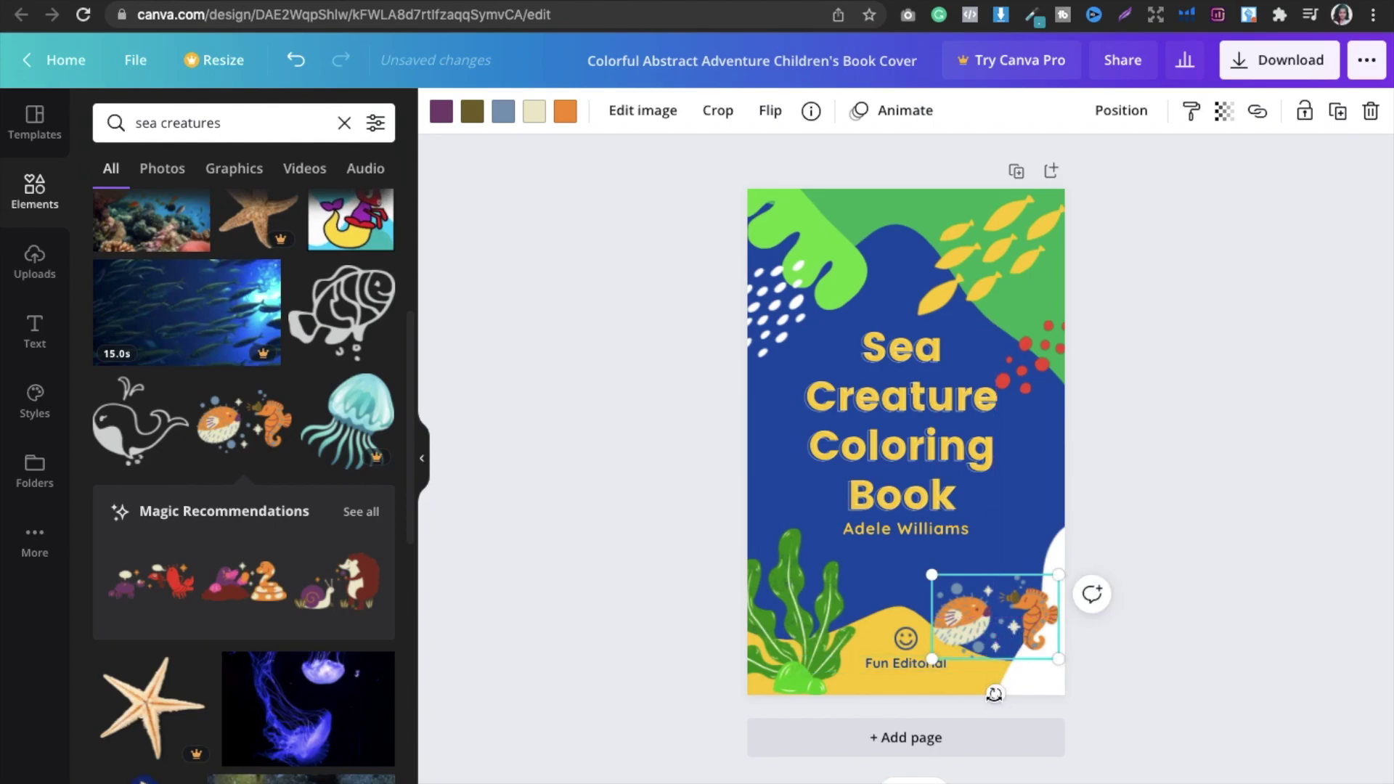
# Rotate the pufferfish and seahorse graphic clockwise and enlarge it slightly.
pyautogui.moveTo(991, 688); pyautogui.dragTo(970, 694)
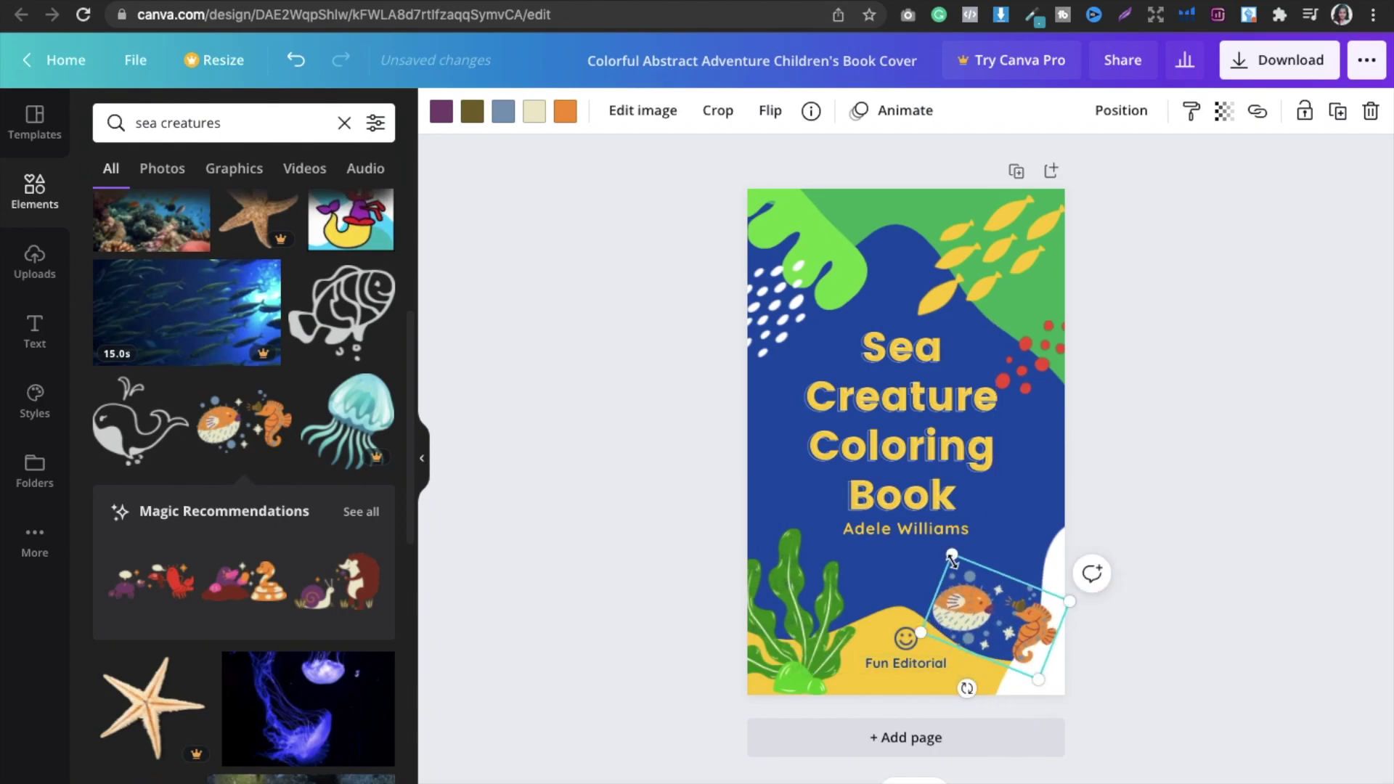
pyautogui.moveTo(951, 554); pyautogui.dragTo(940, 541)
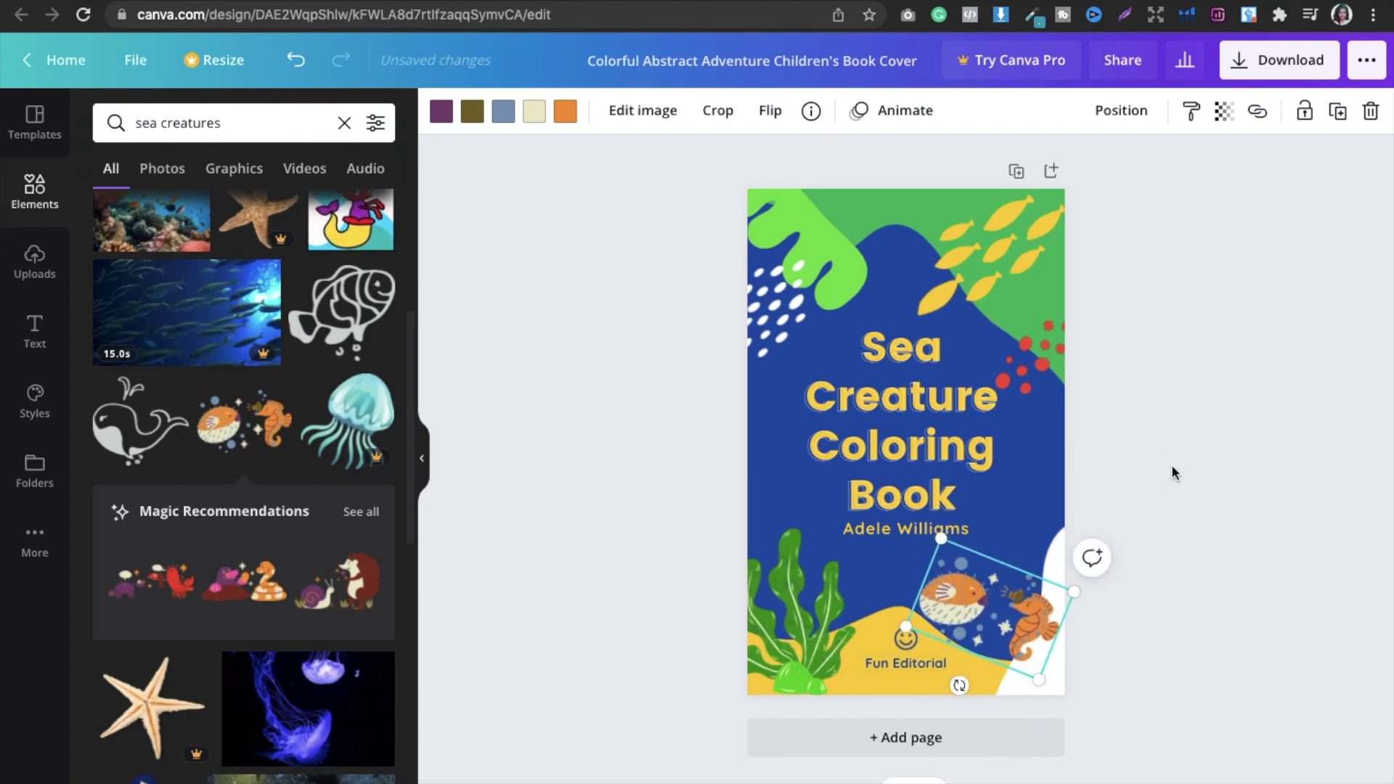
pyautogui.click(1170, 464)
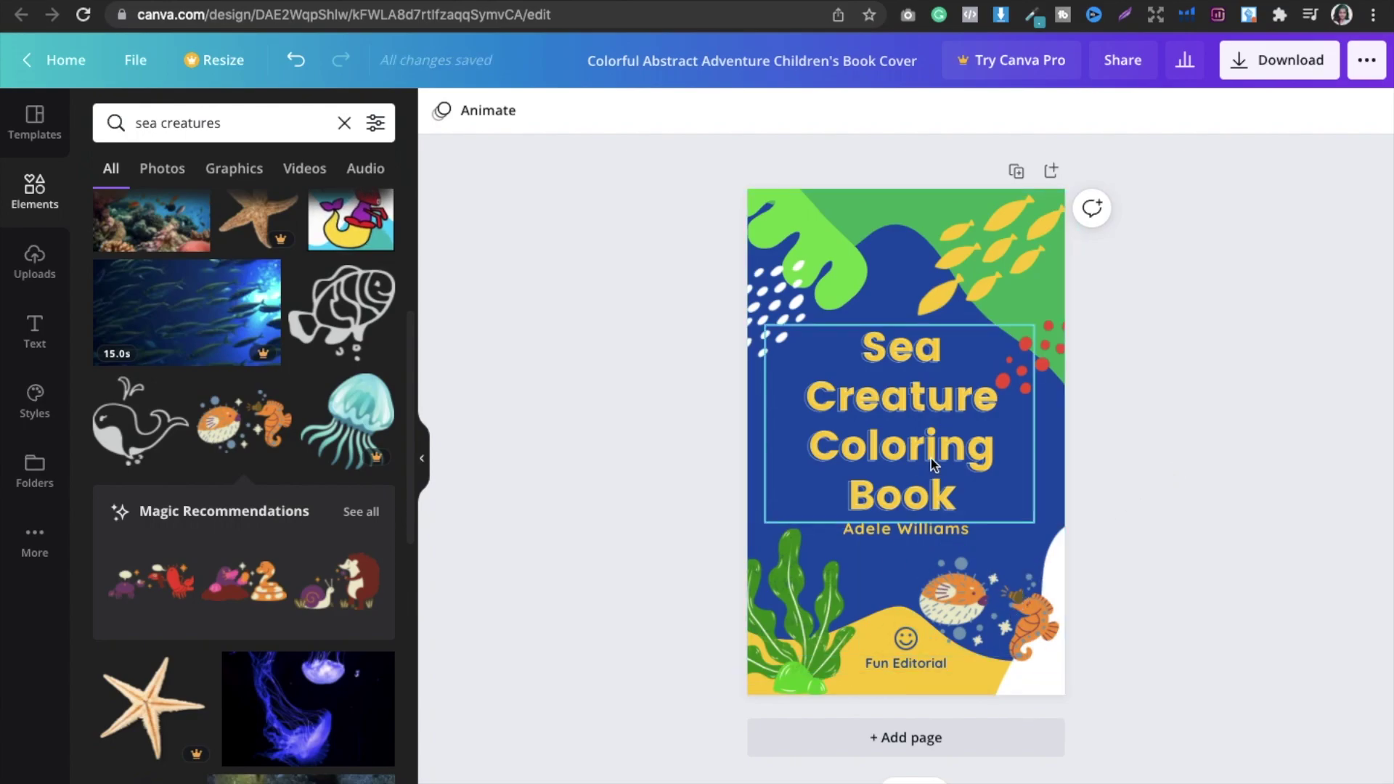
# Replace the author name below the title with "35 Pages".
pyautogui.click(907, 537)
pyautogui.click(908, 535)
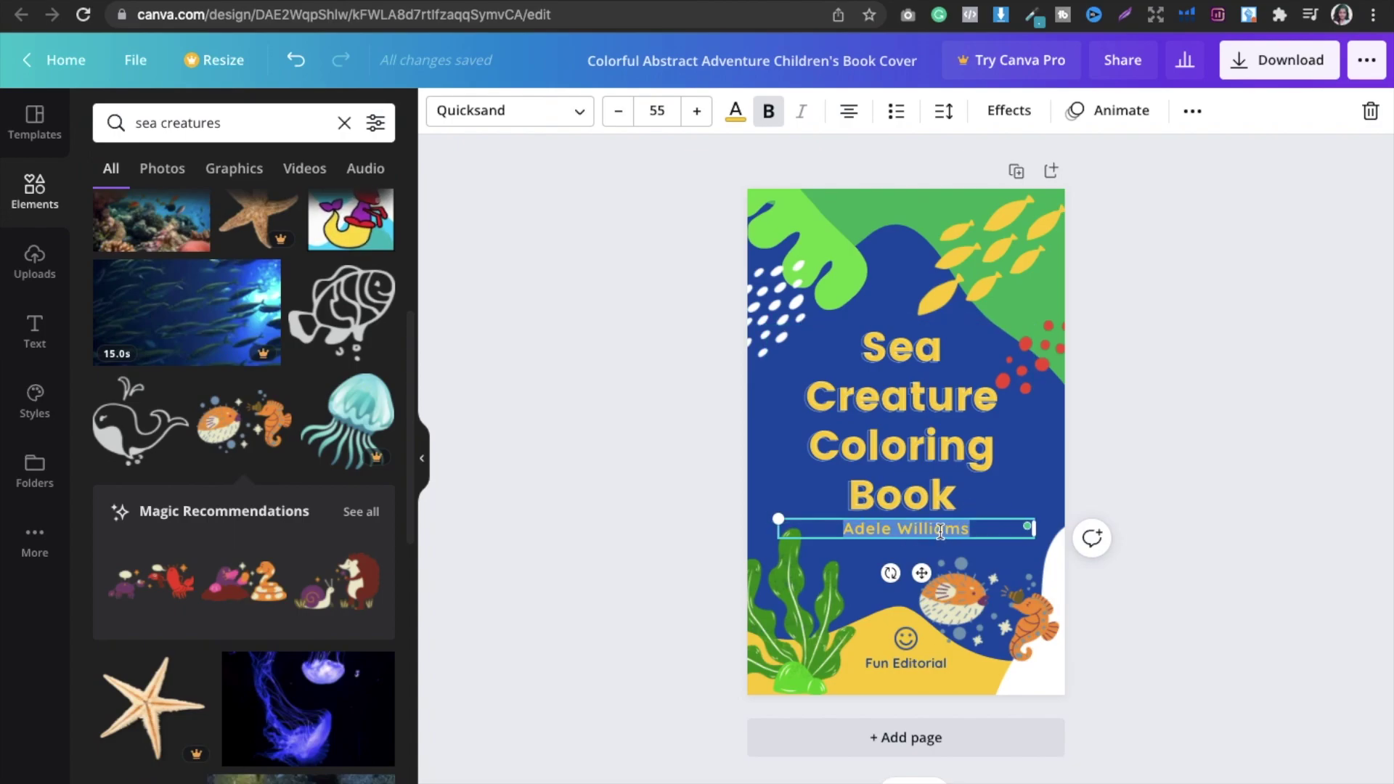
pyautogui.press('BackSpace')
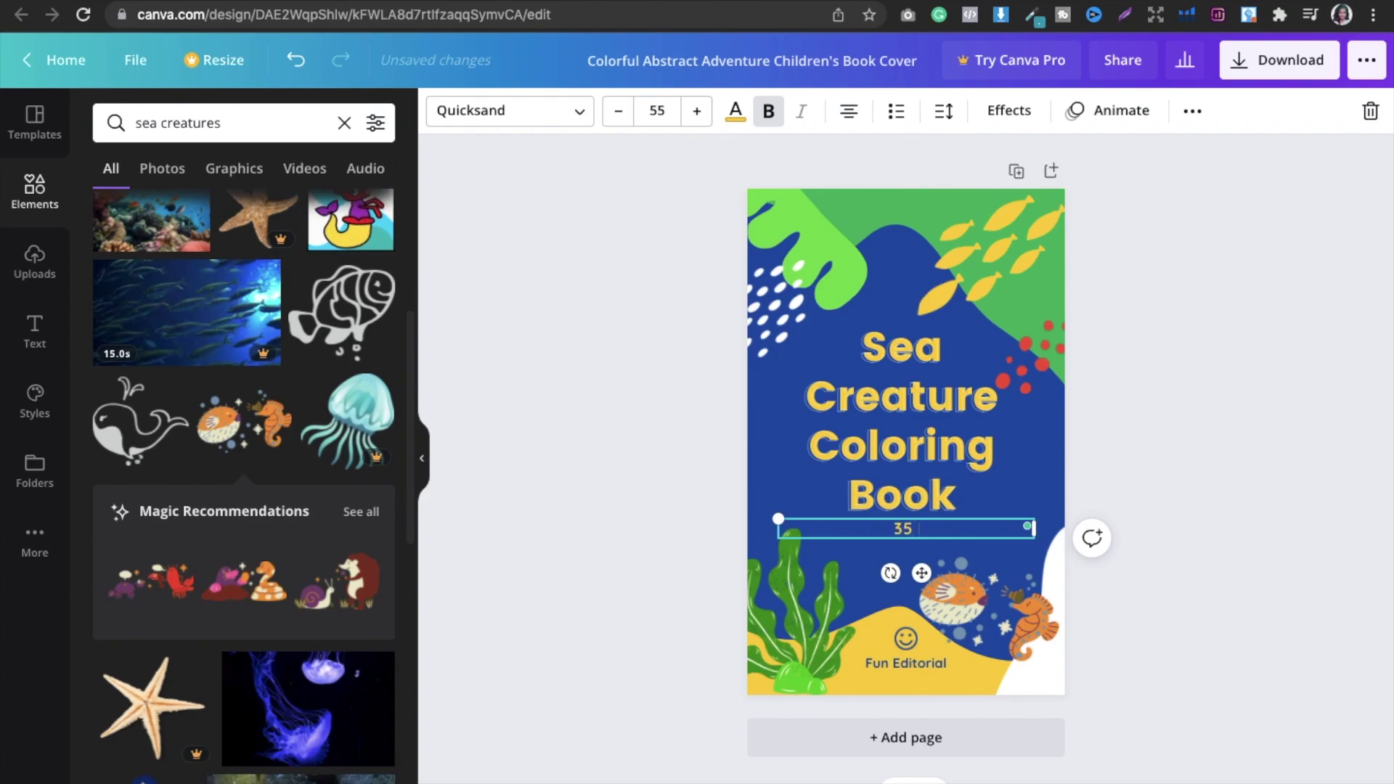
pyautogui.click(1195, 450)
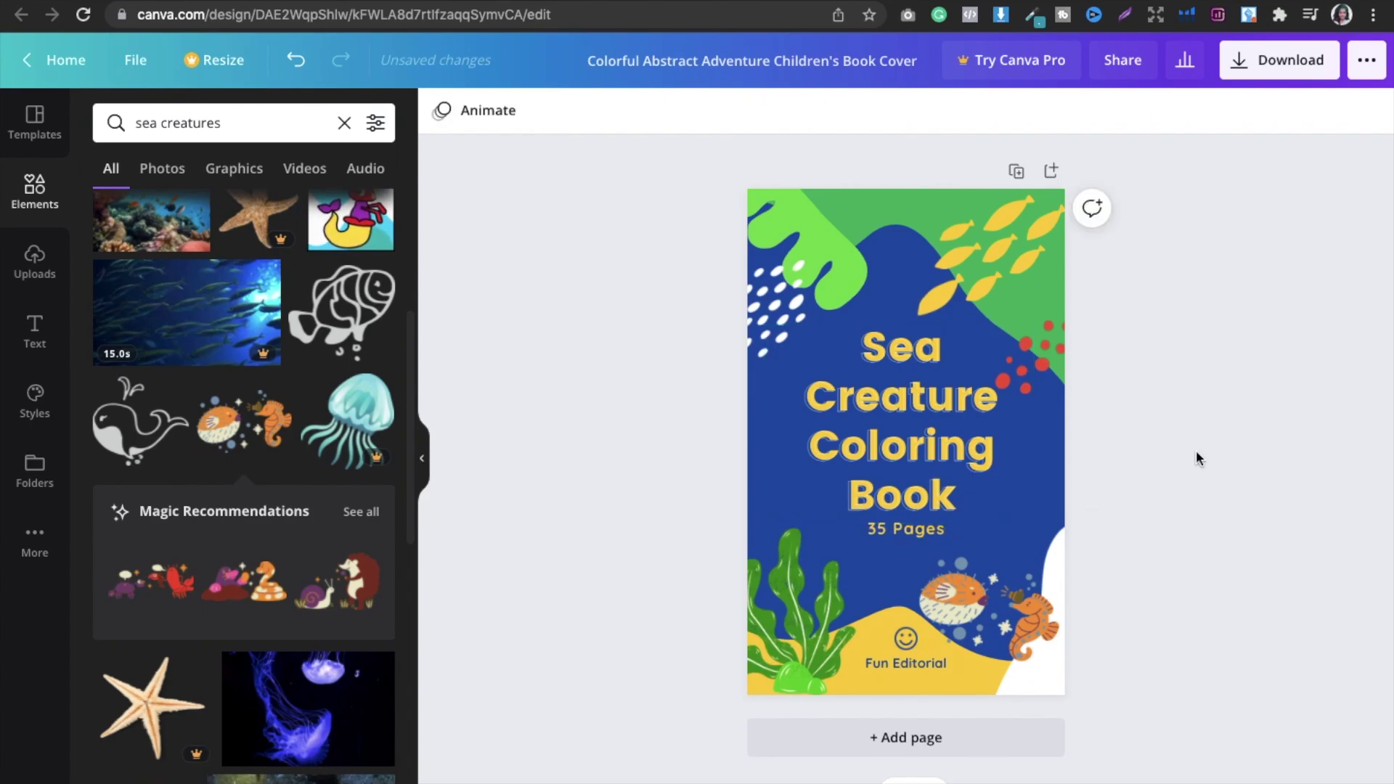
# Replace the publisher text below the smiley at the cover's bottom with "SEA DESIGNS".
pyautogui.click(910, 533)
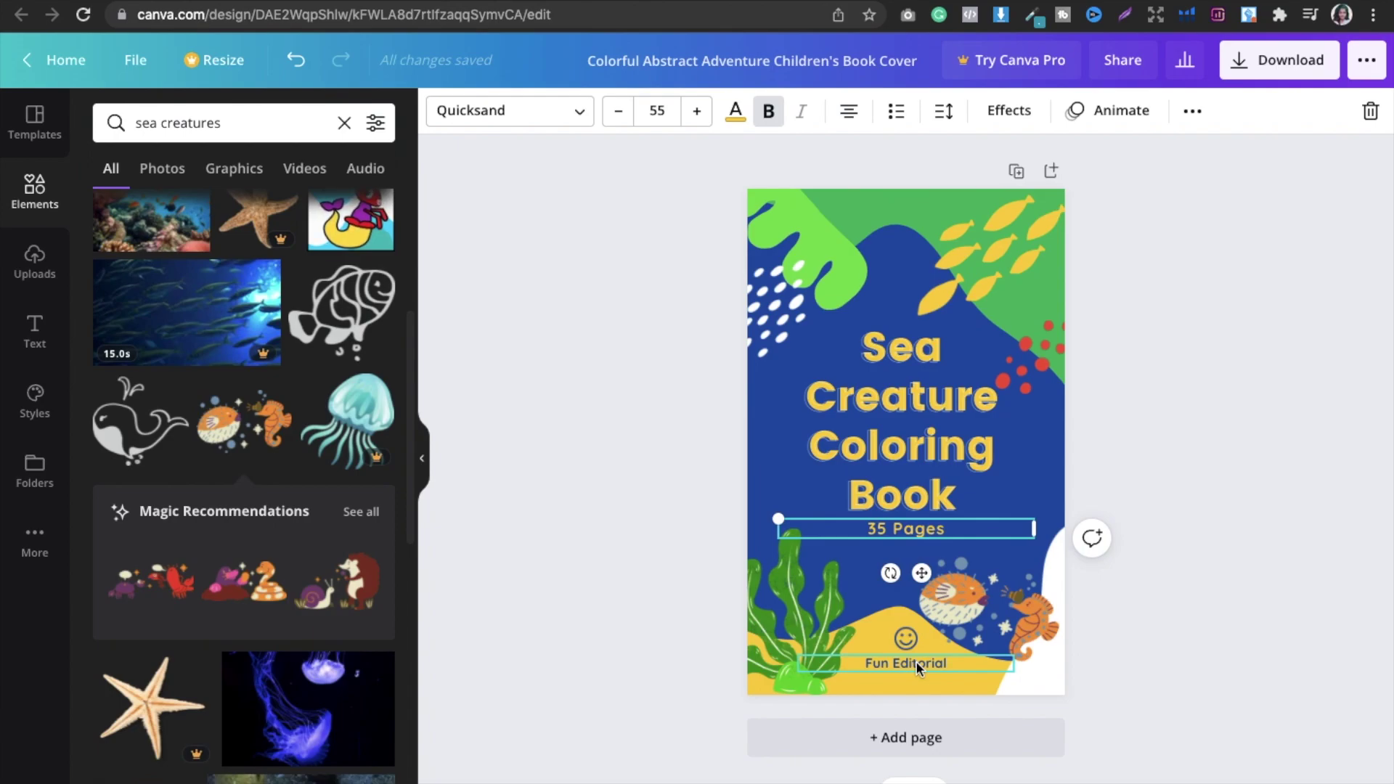
pyautogui.click(916, 662)
pyautogui.click(901, 660)
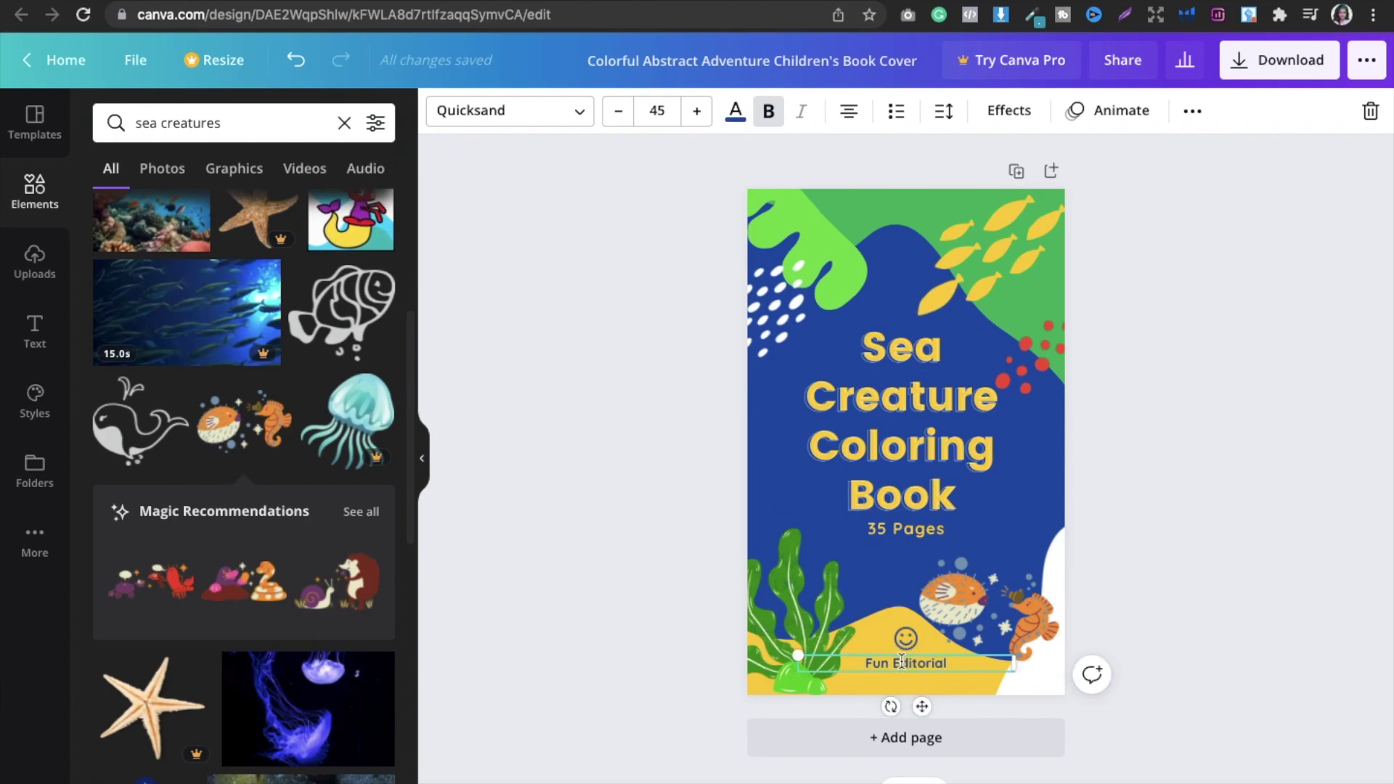
pyautogui.press('BackSpace')
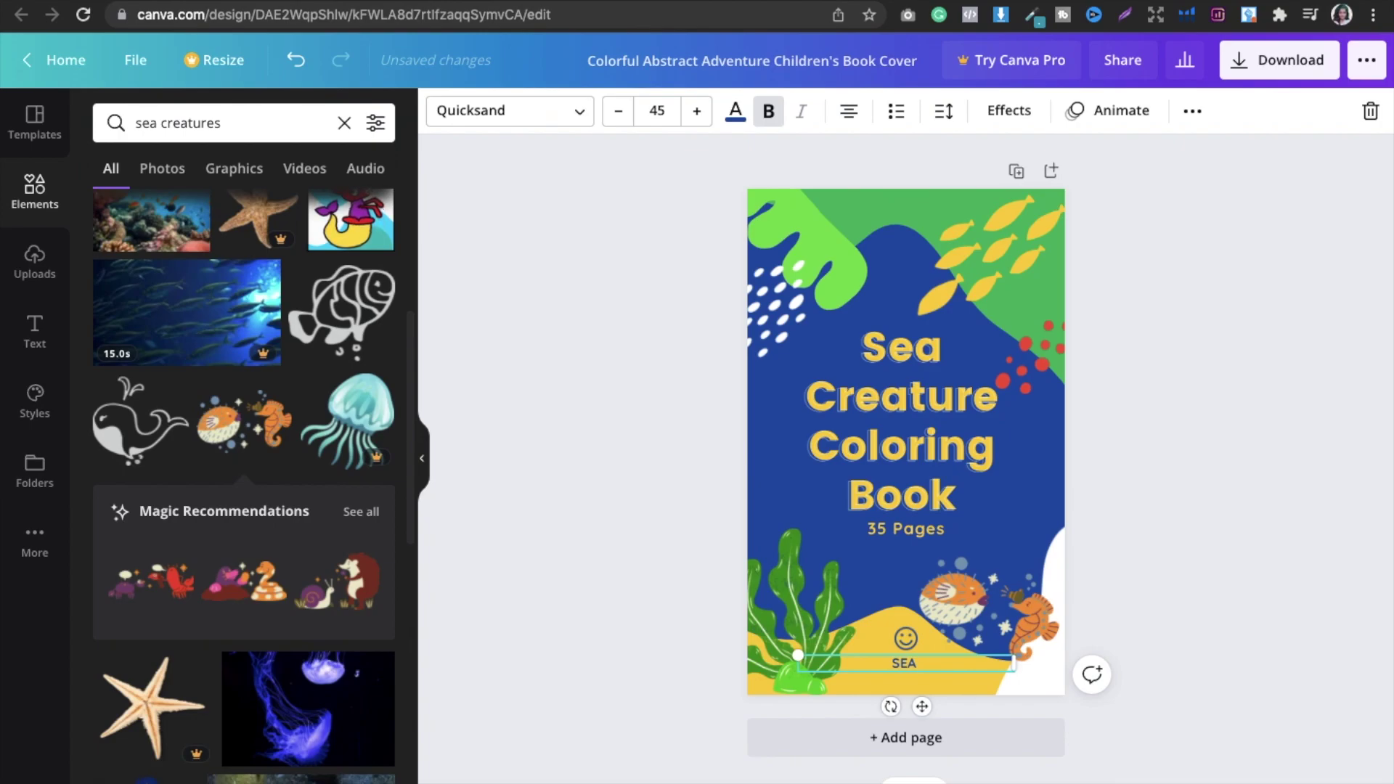
pyautogui.click(1191, 562)
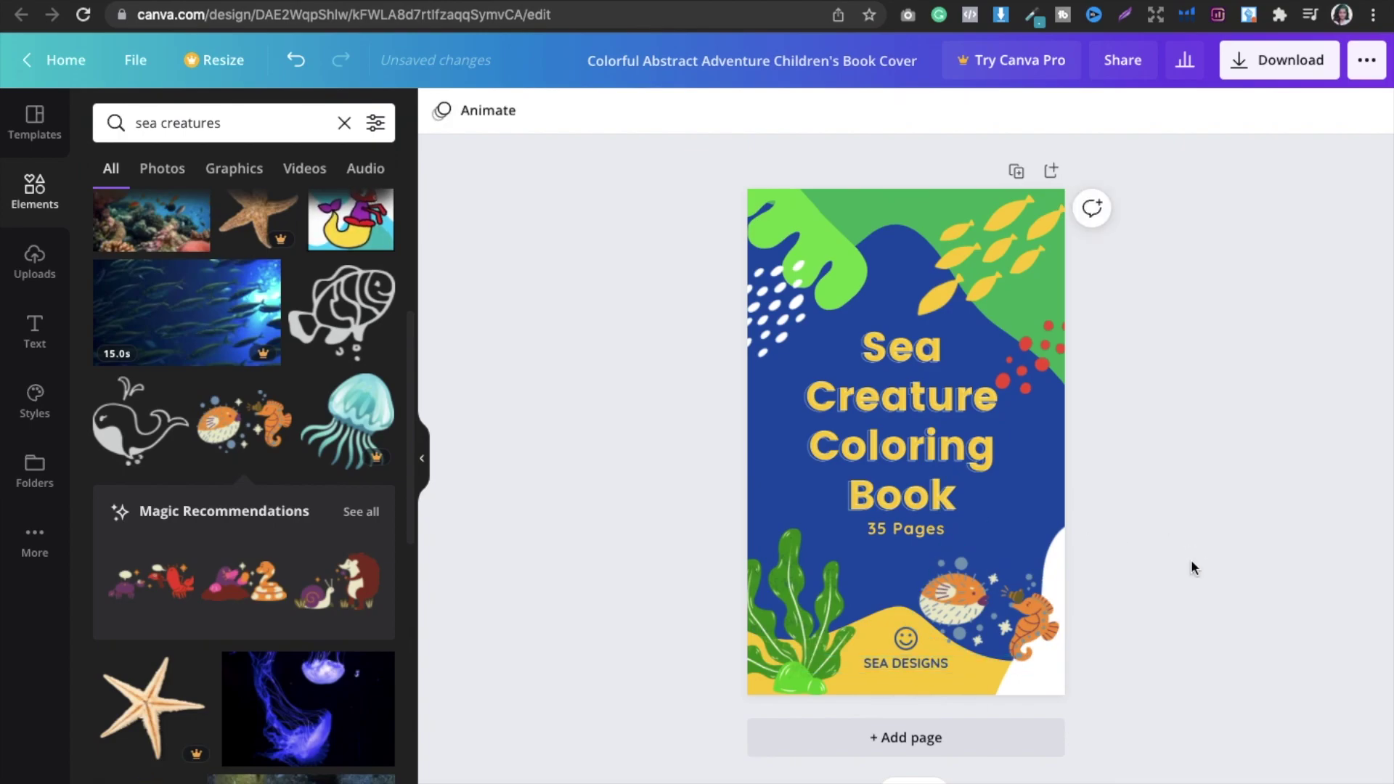
pyautogui.click(900, 663)
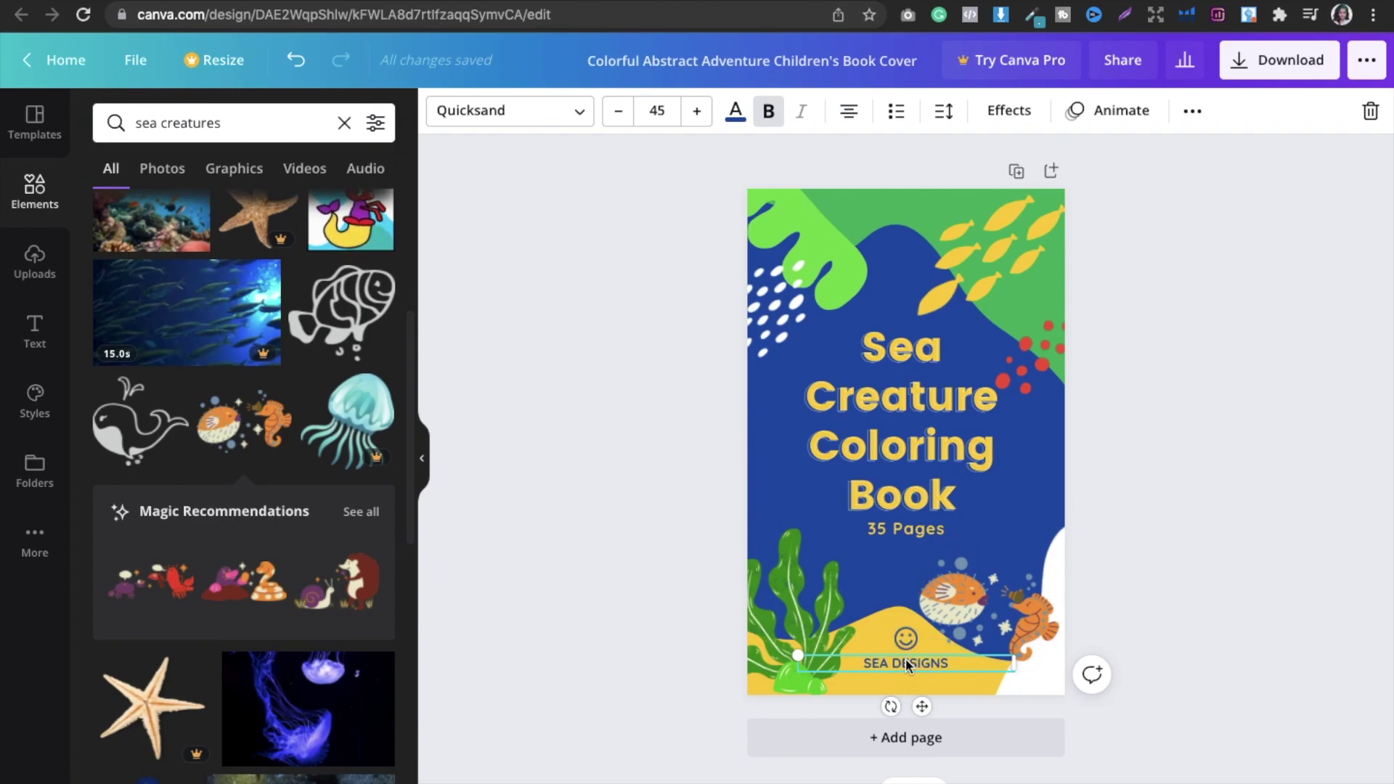
pyautogui.click(1148, 434)
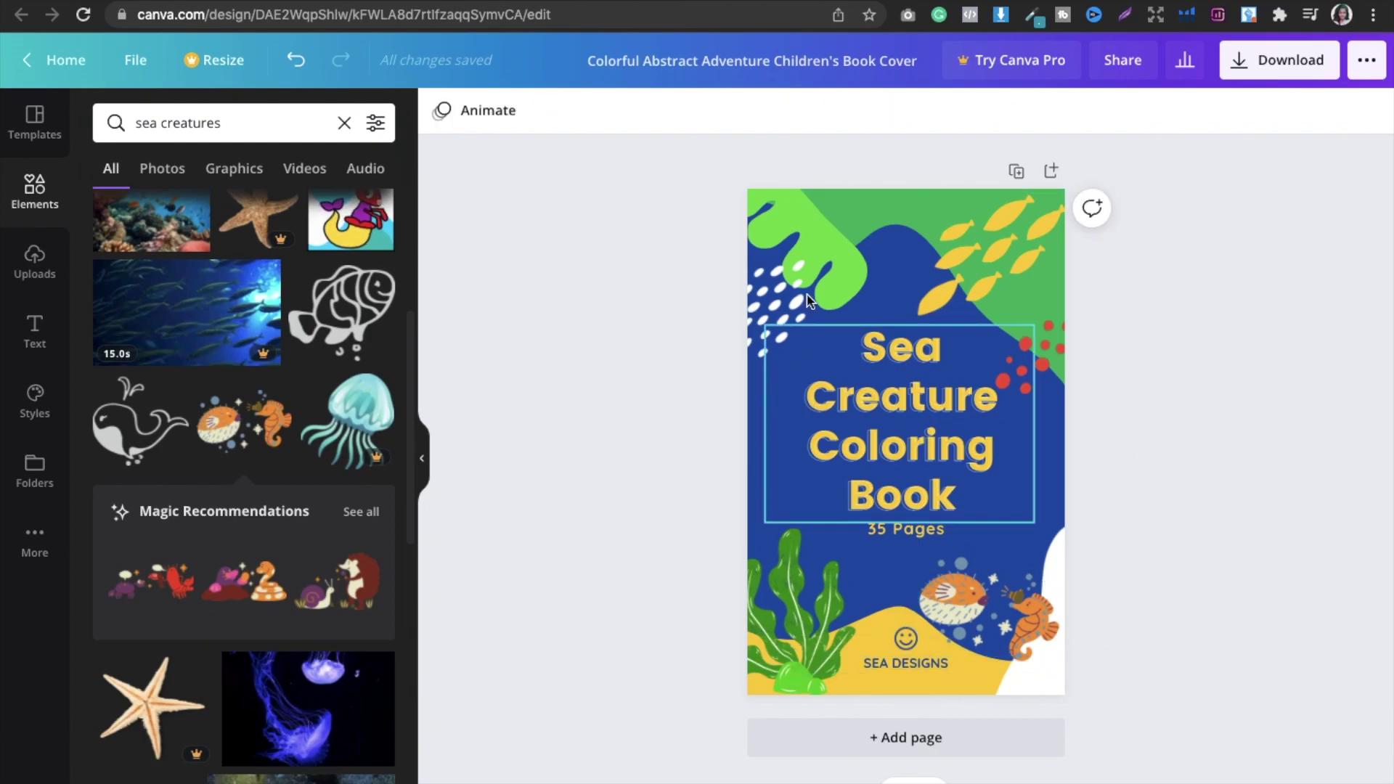
# Search the elements library for "FISH".
pyautogui.click(893, 261)
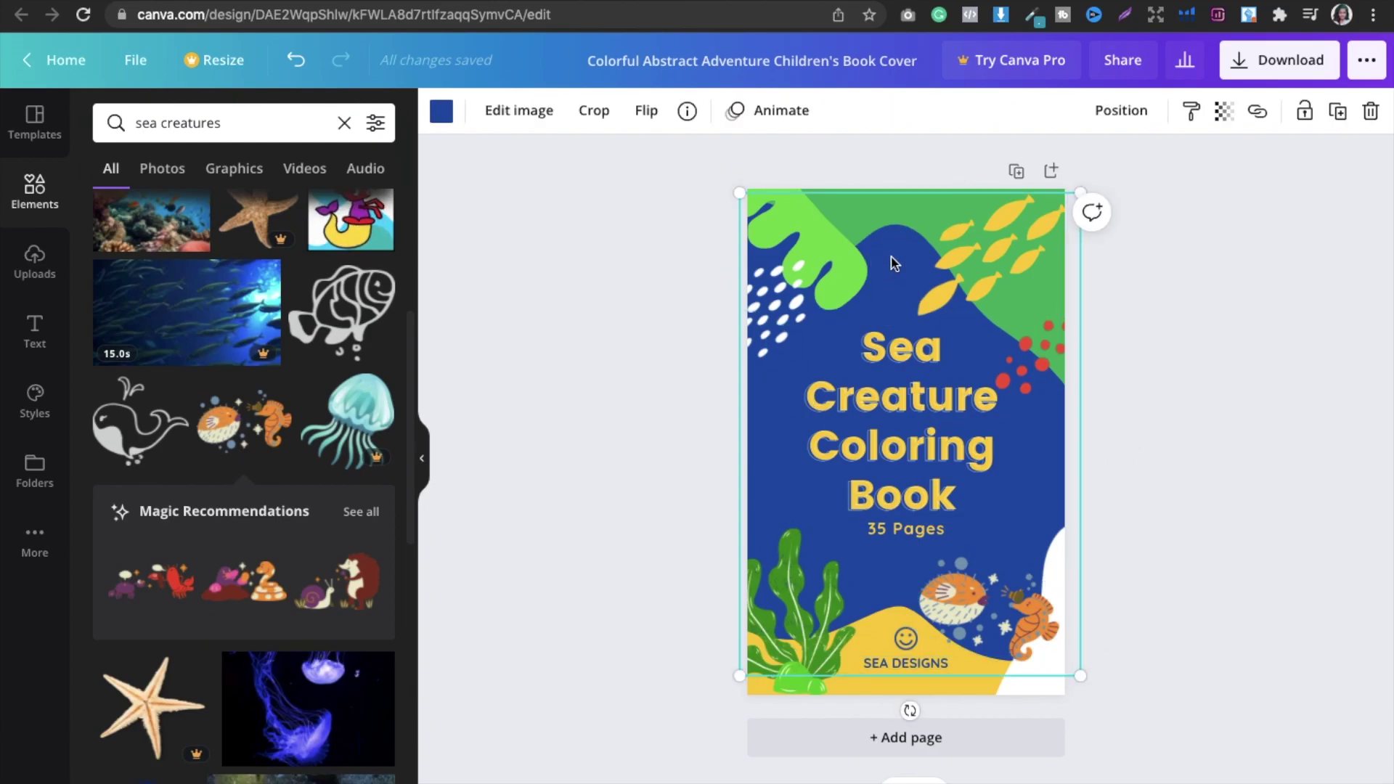
pyautogui.click(95, 114)
pyautogui.press('super+a')
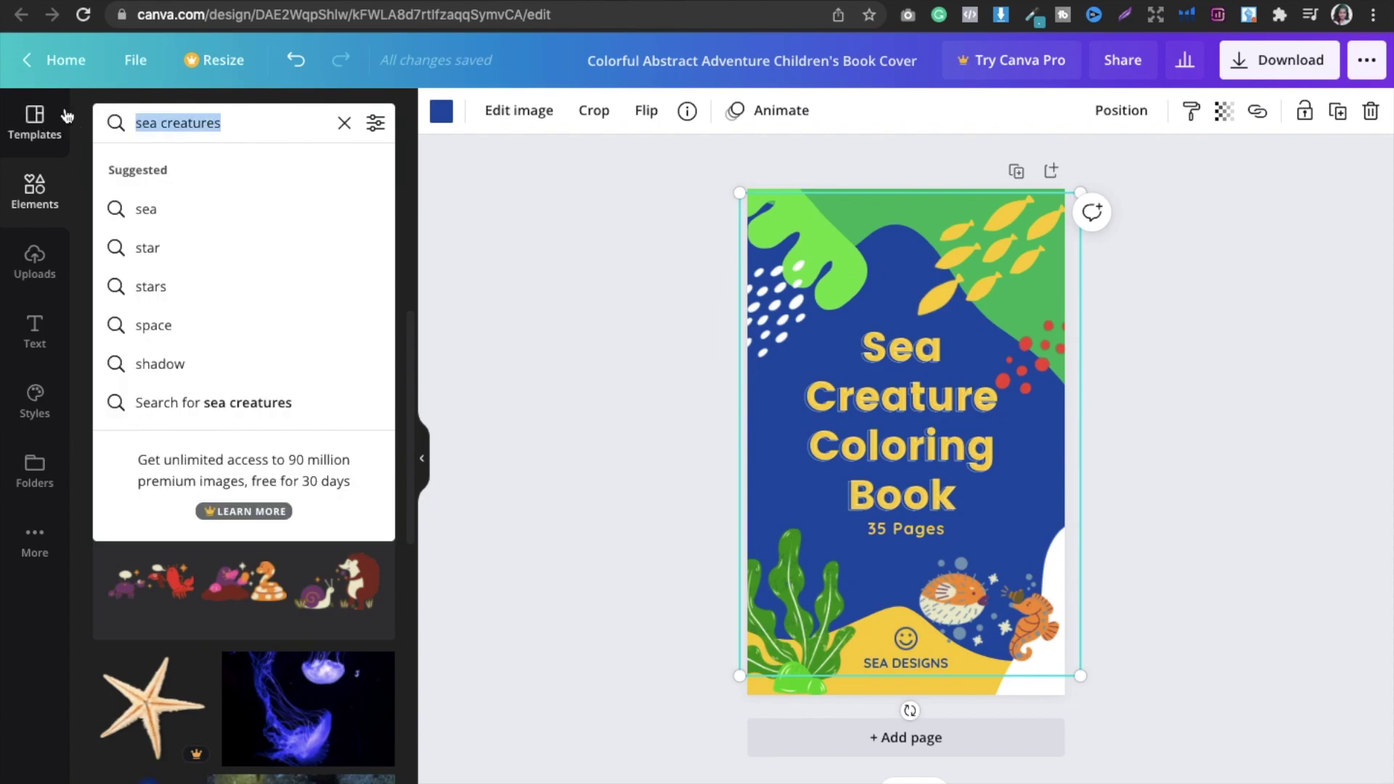
pyautogui.press('BackSpace')
pyautogui.write('FISH')
pyautogui.press('Return')
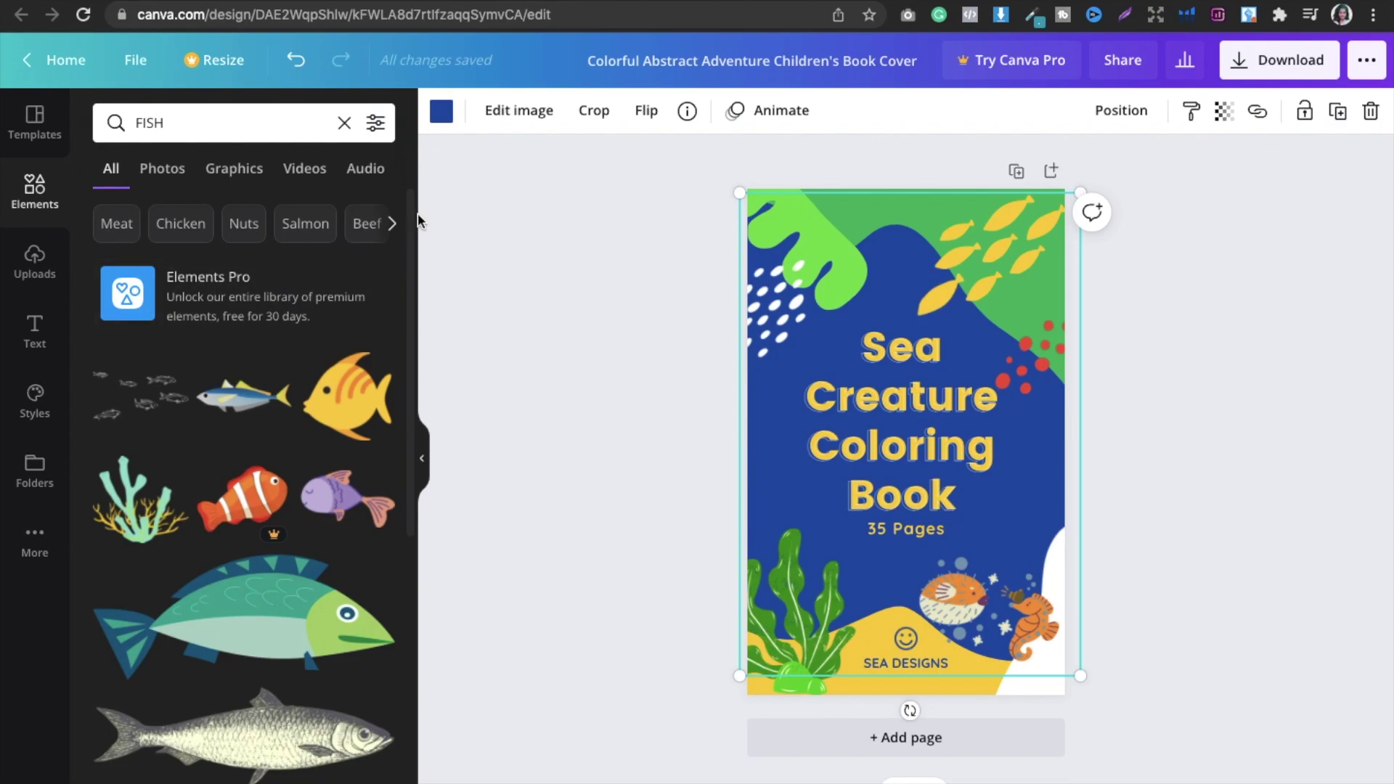
# Add the free purple fish graphic with yellow fins from the search results to the cover.
pyautogui.moveTo(409, 284); pyautogui.dragTo(417, 439)
pyautogui.scroll(-3, 418, 475)
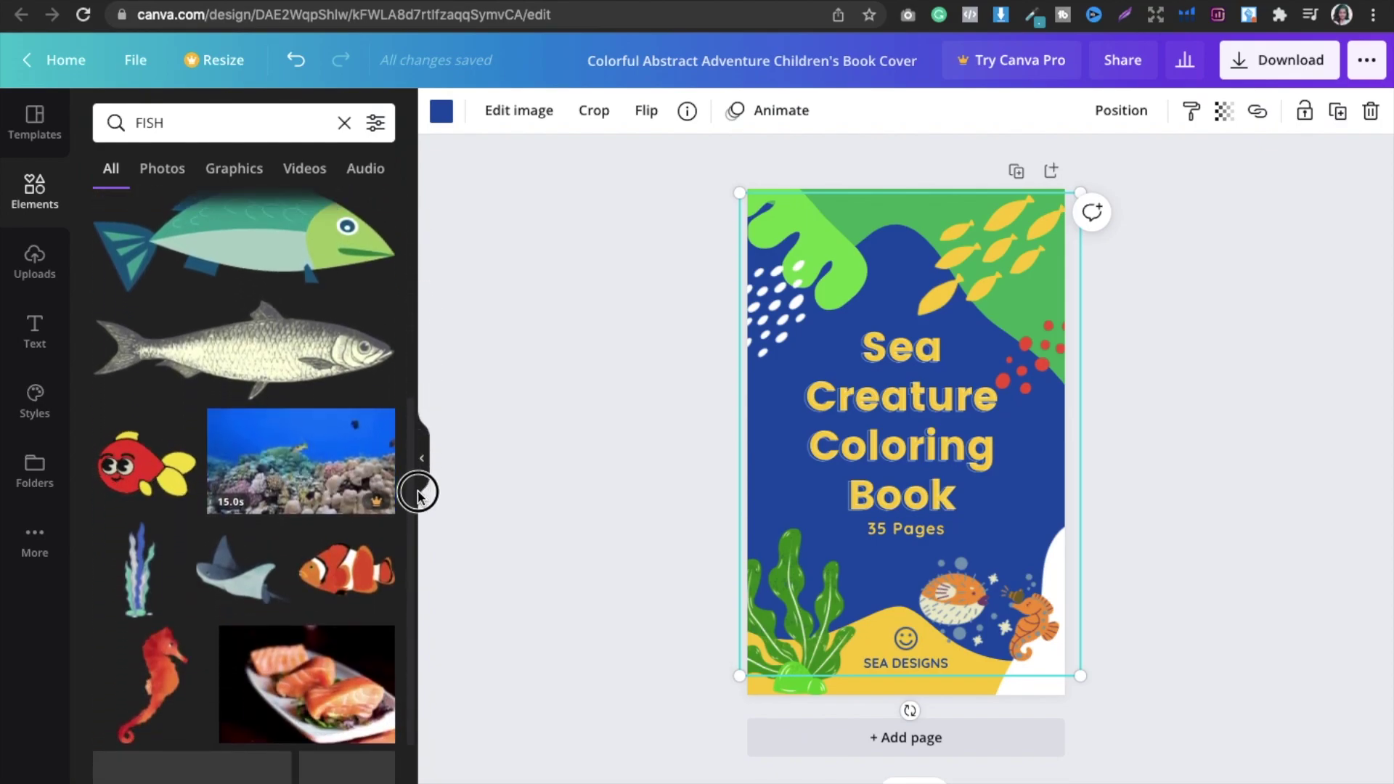
pyautogui.moveTo(414, 532); pyautogui.dragTo(415, 654)
pyautogui.moveTo(246, 551)
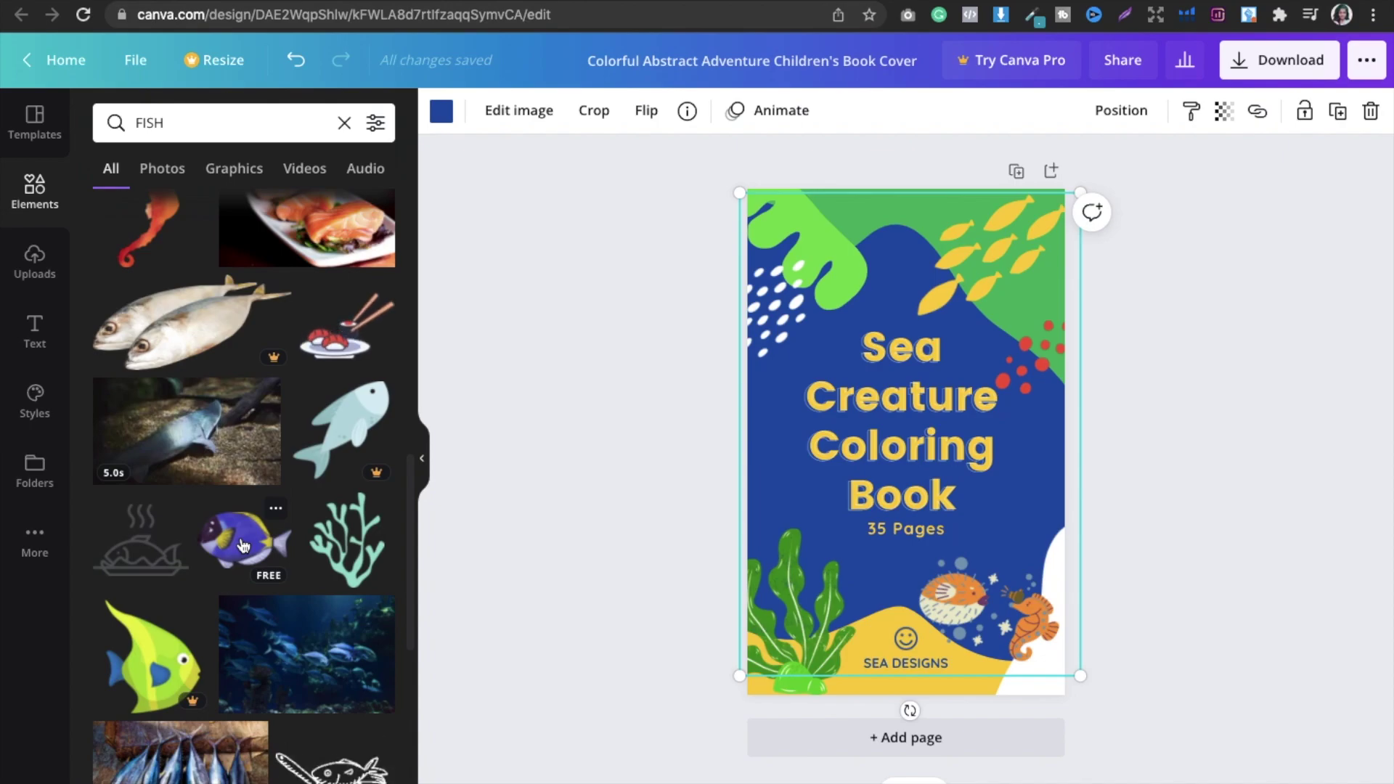
pyautogui.click(243, 546)
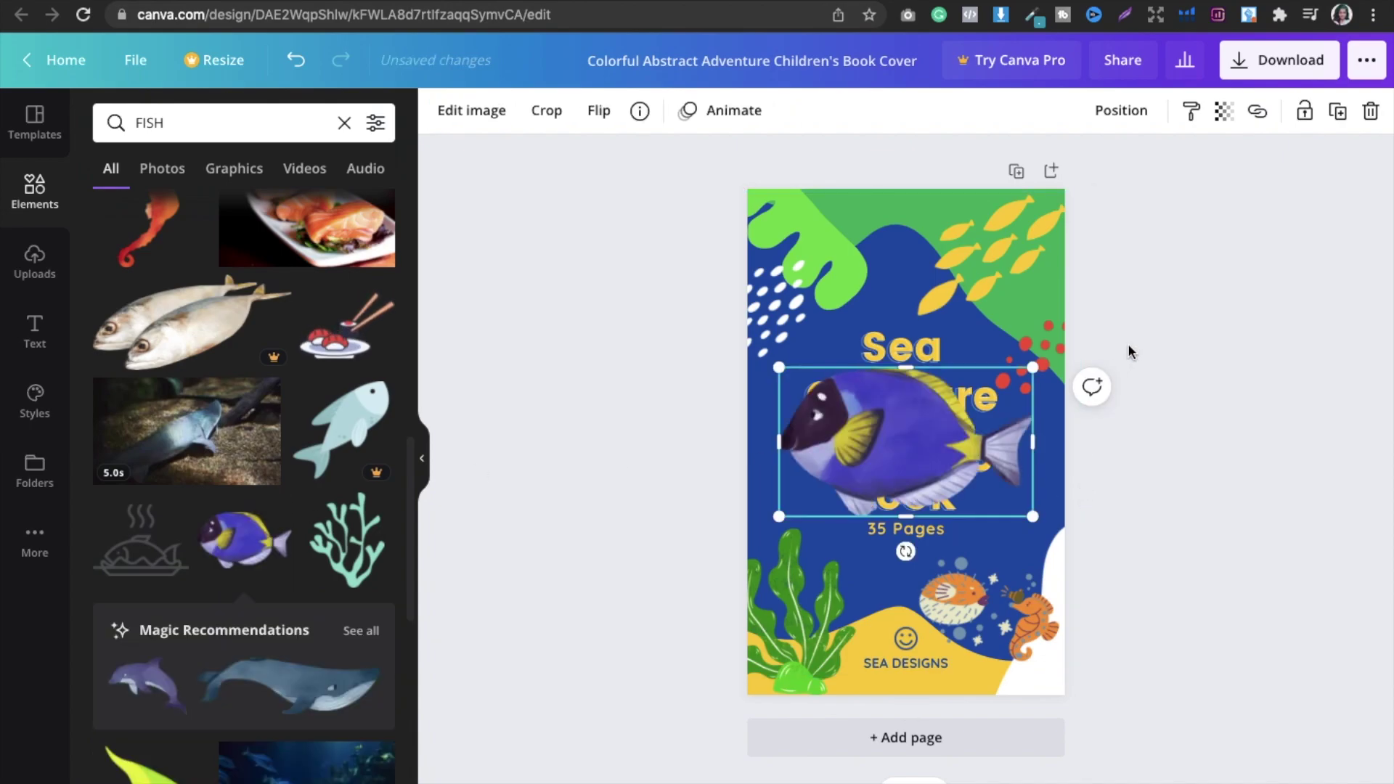
# Shrink the purple fish, place it just above the seaweed and tilt it slightly clockwise.
pyautogui.moveTo(1032, 368); pyautogui.dragTo(860, 425)
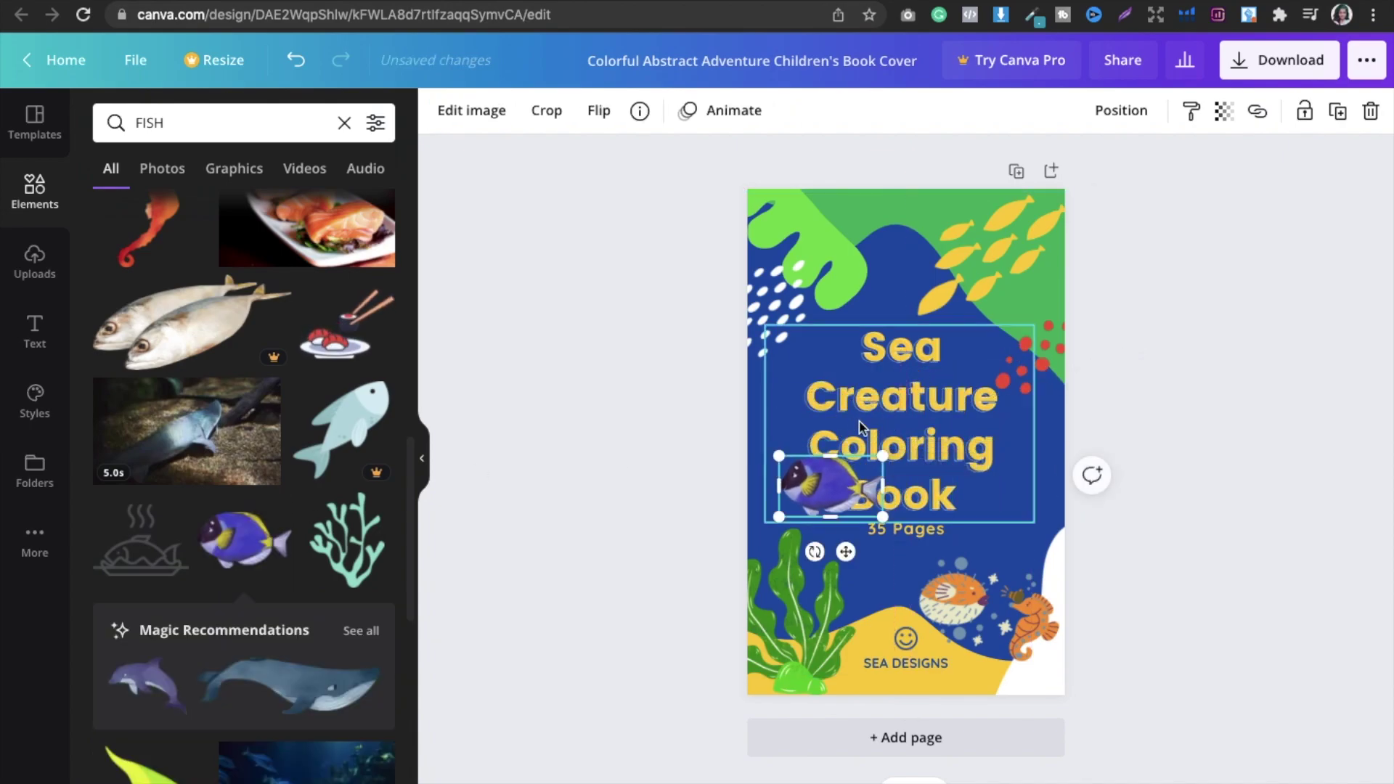
pyautogui.moveTo(817, 482); pyautogui.dragTo(791, 527)
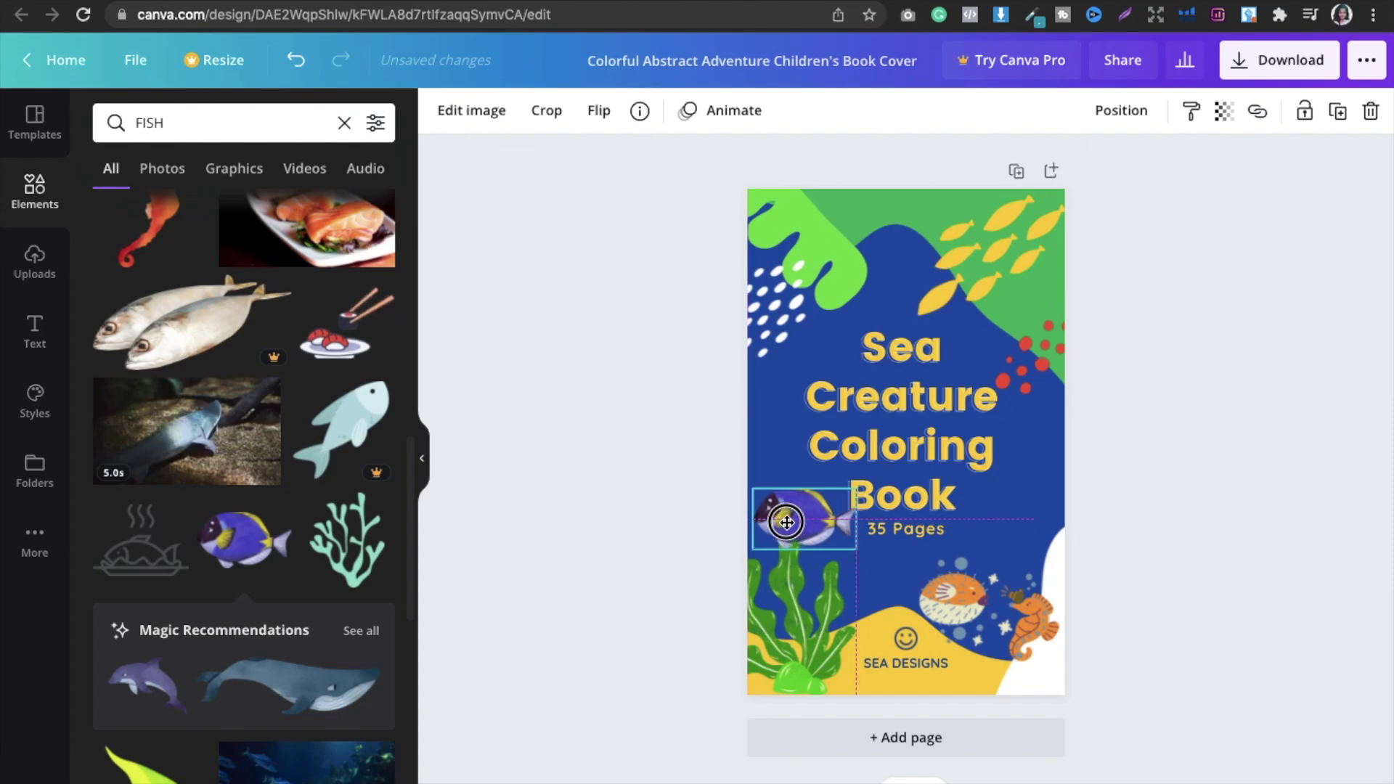
pyautogui.moveTo(788, 586); pyautogui.dragTo(774, 590)
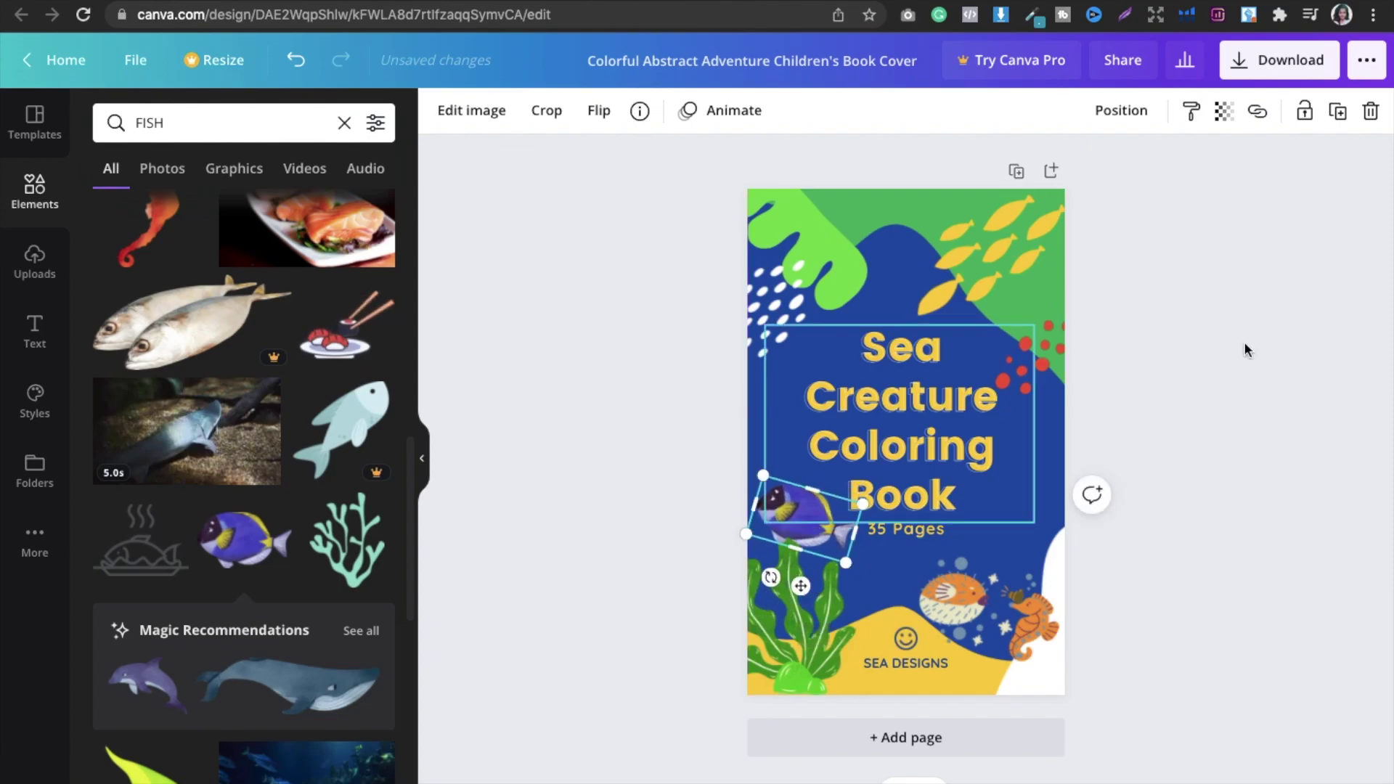
pyautogui.click(1336, 370)
# Recolour the large blue shape behind the title to dark navy, #031A44.
pyautogui.click(887, 274)
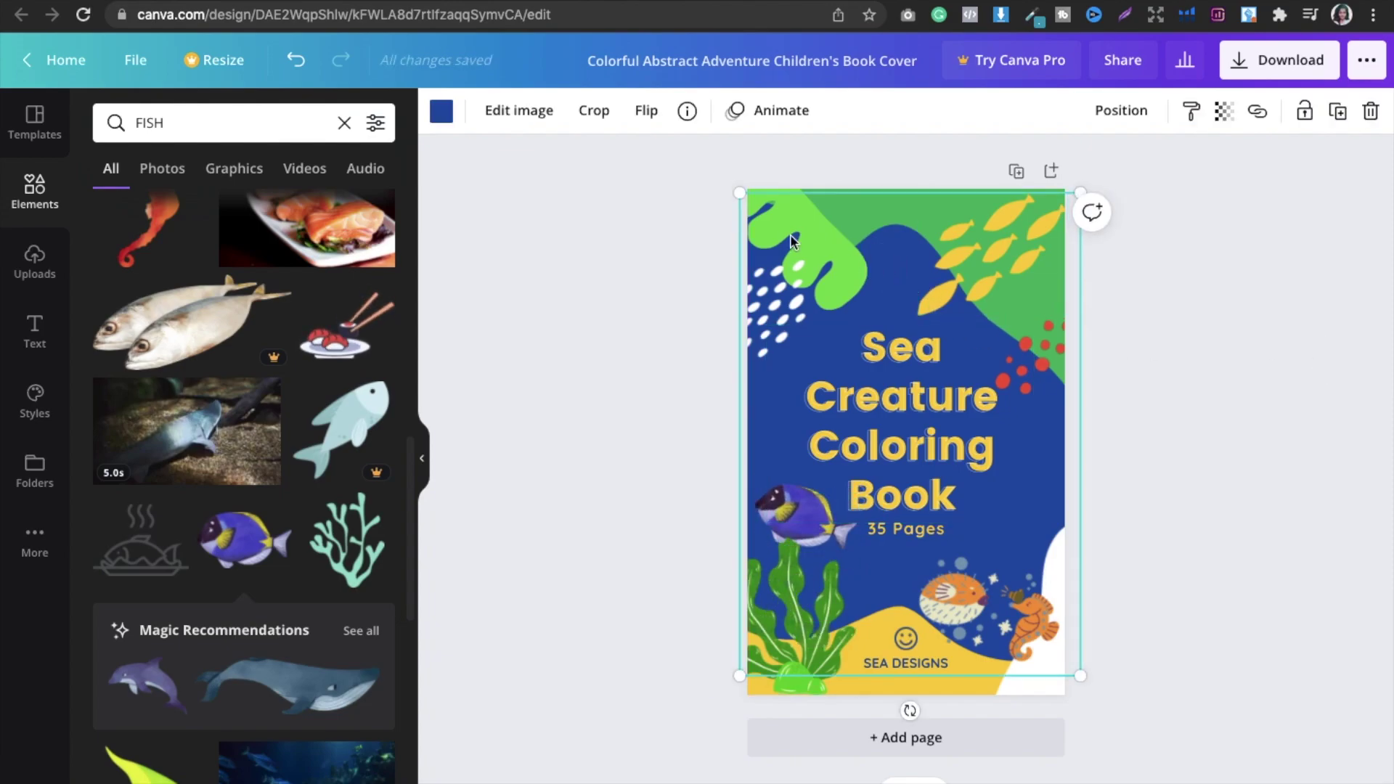
pyautogui.click(440, 111)
pyautogui.click(112, 211)
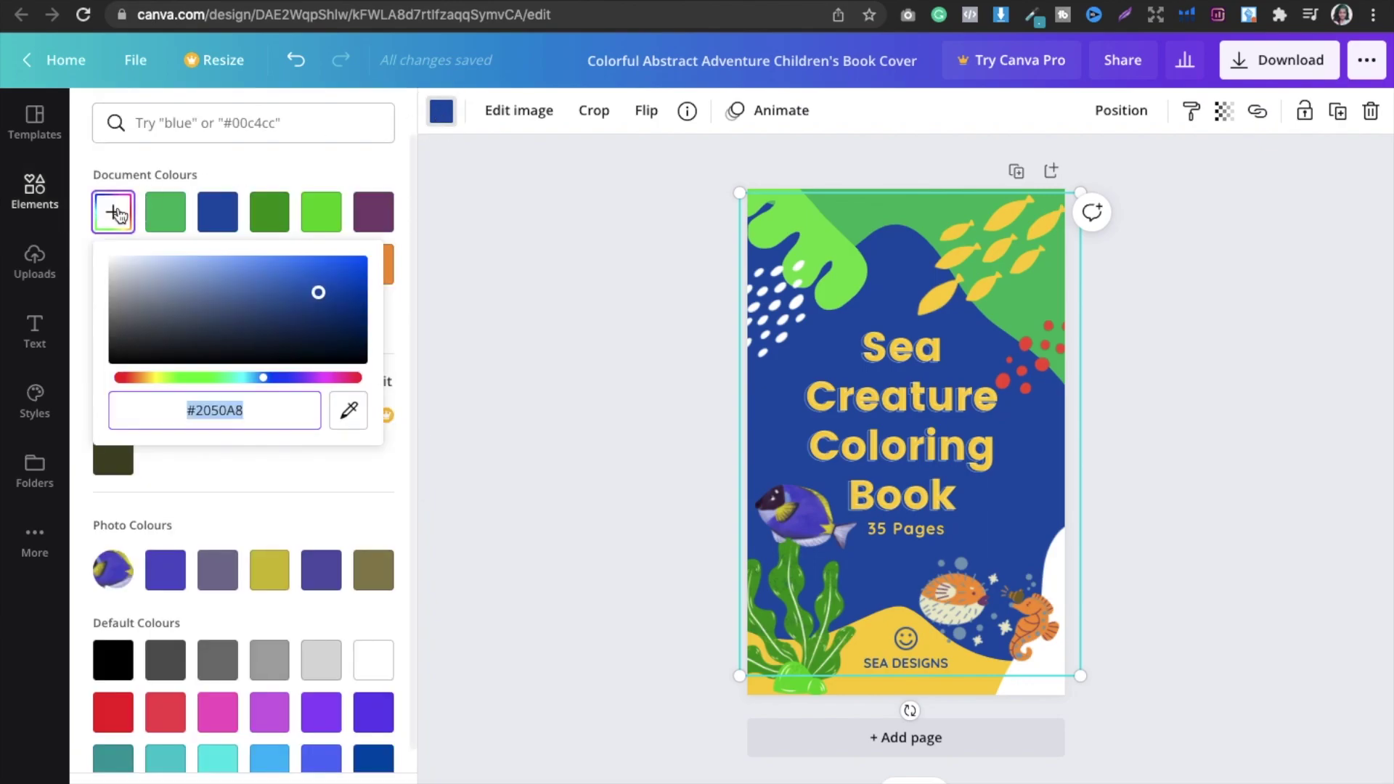
pyautogui.moveTo(319, 292); pyautogui.dragTo(334, 331)
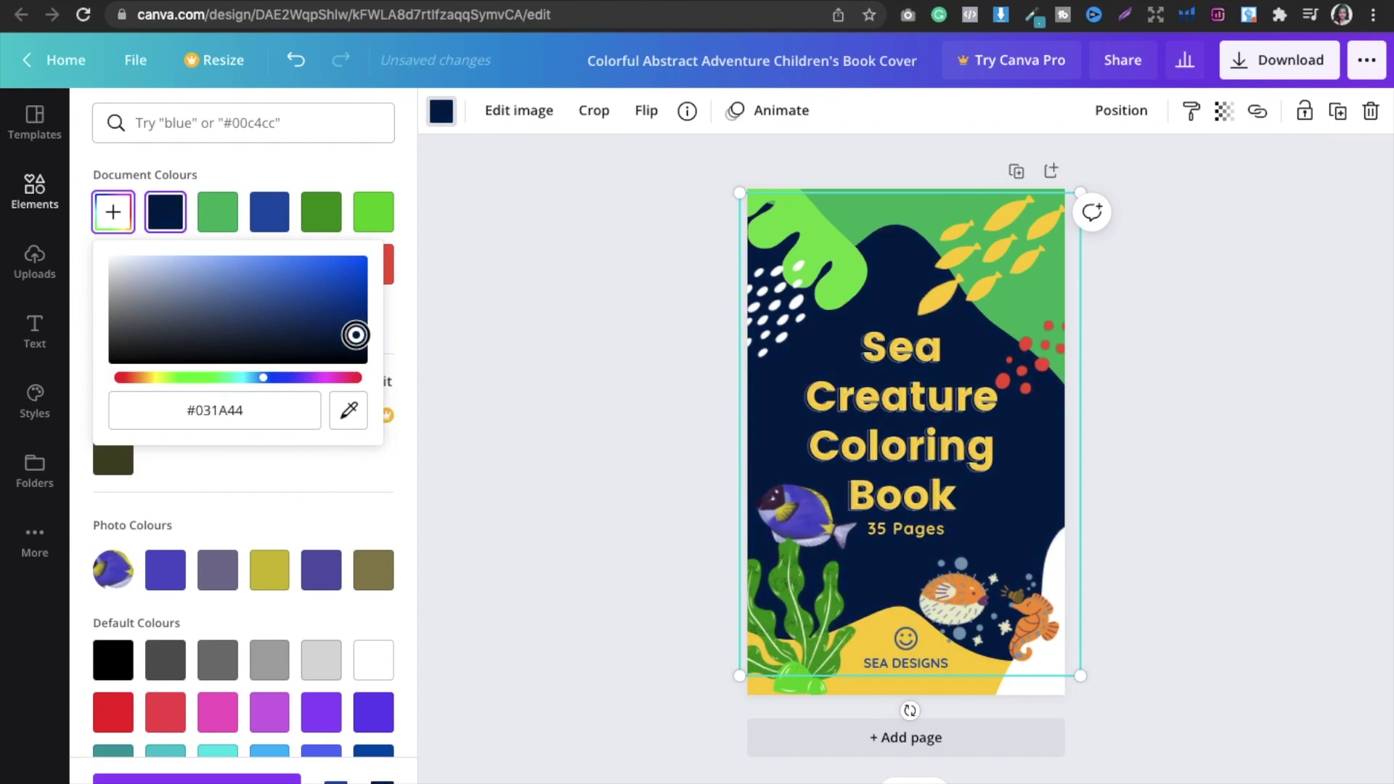
pyautogui.click(609, 429)
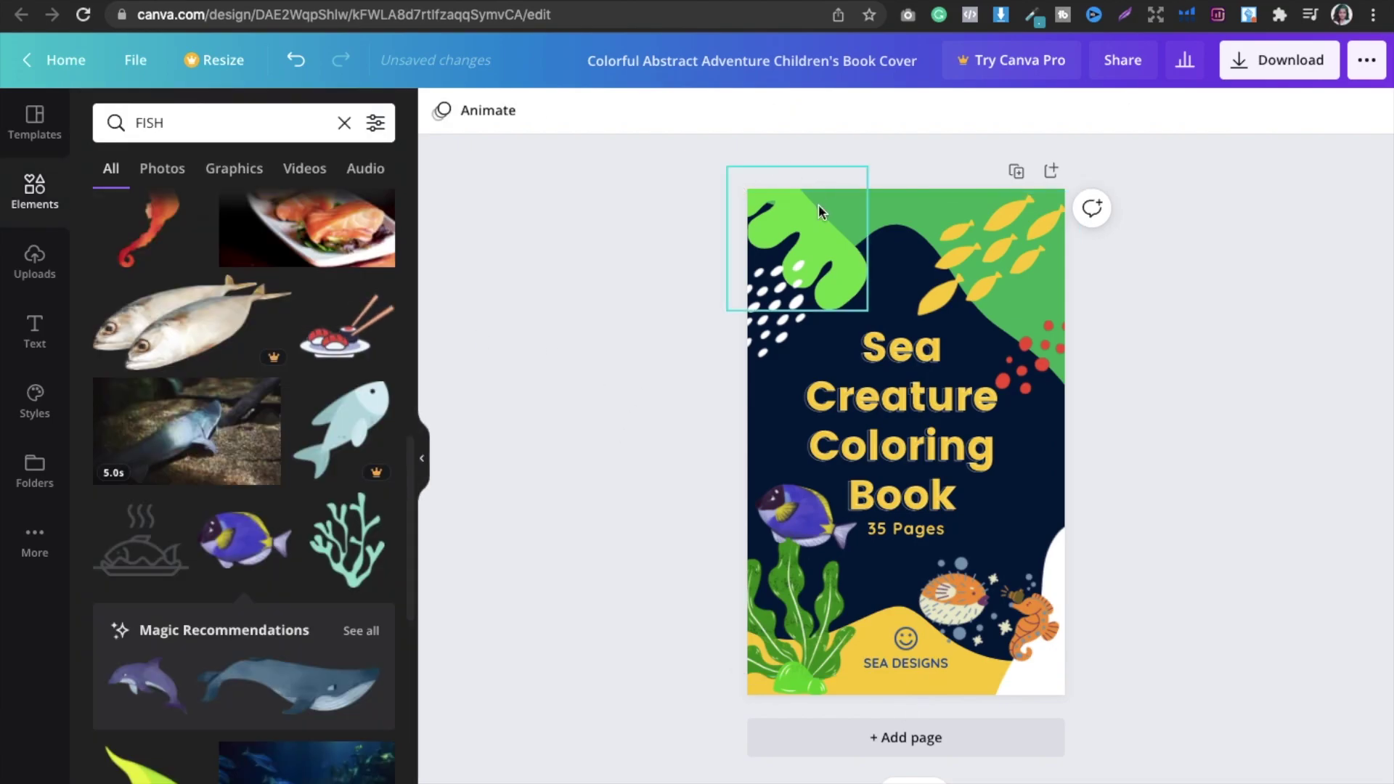
# Try several colours on the school of fish in the cover's upper-right corner and settle on light red.
pyautogui.click(898, 207)
pyautogui.click(980, 225)
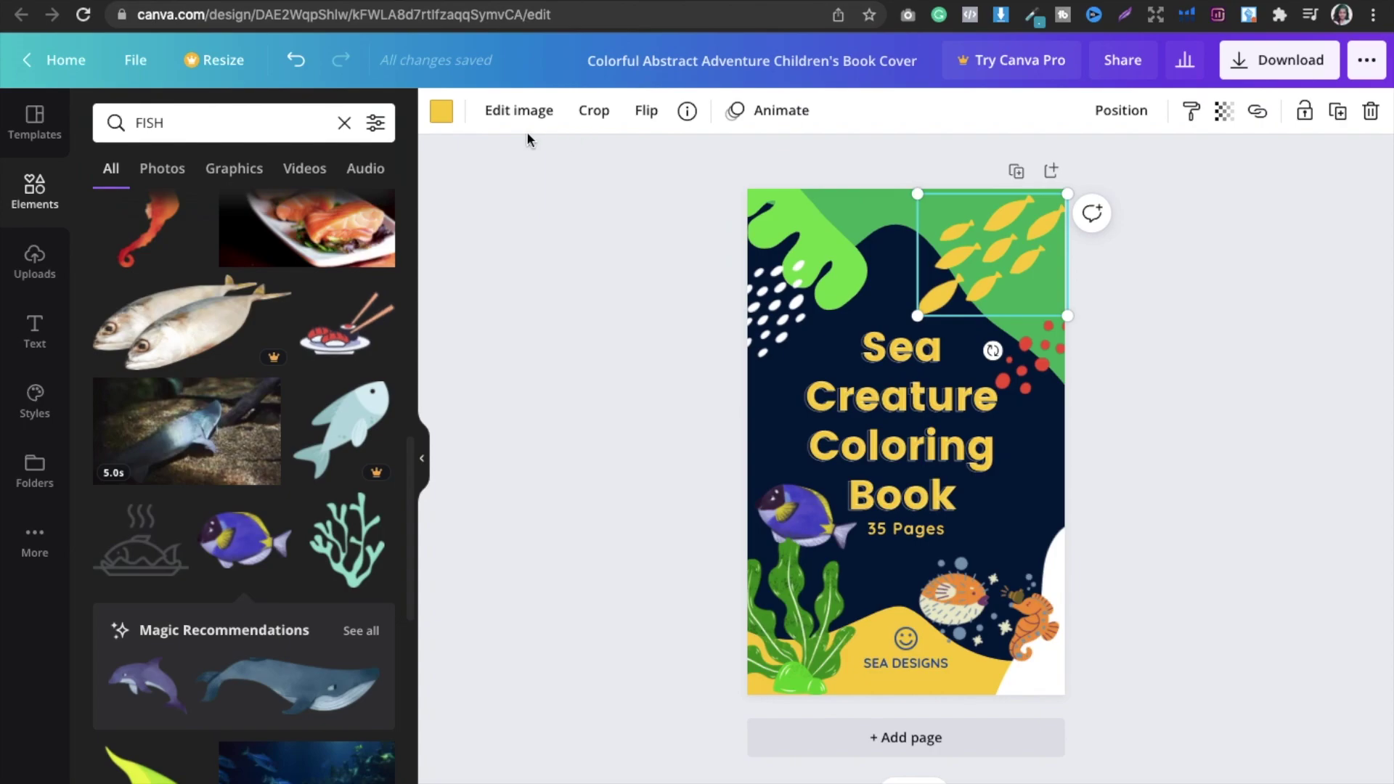
pyautogui.click(441, 113)
pyautogui.click(122, 275)
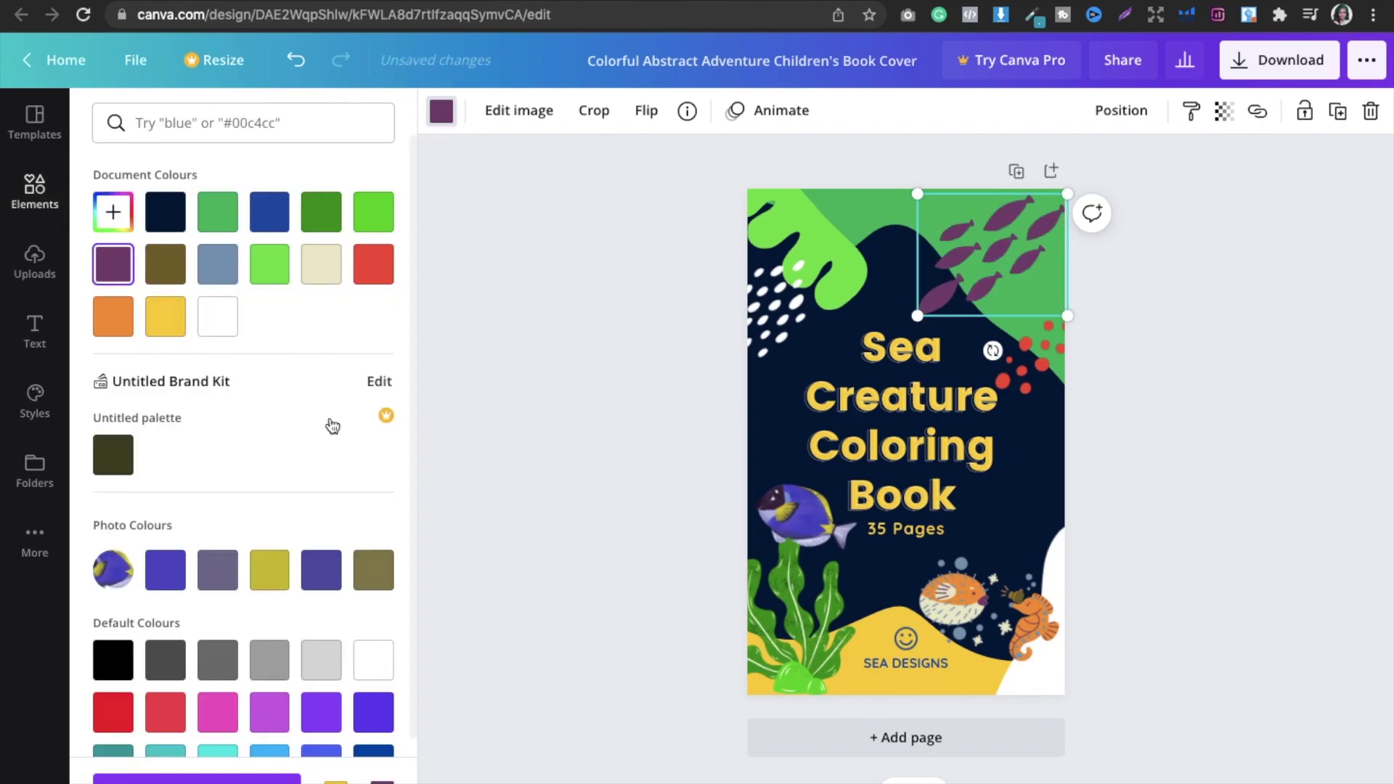
pyautogui.click(270, 575)
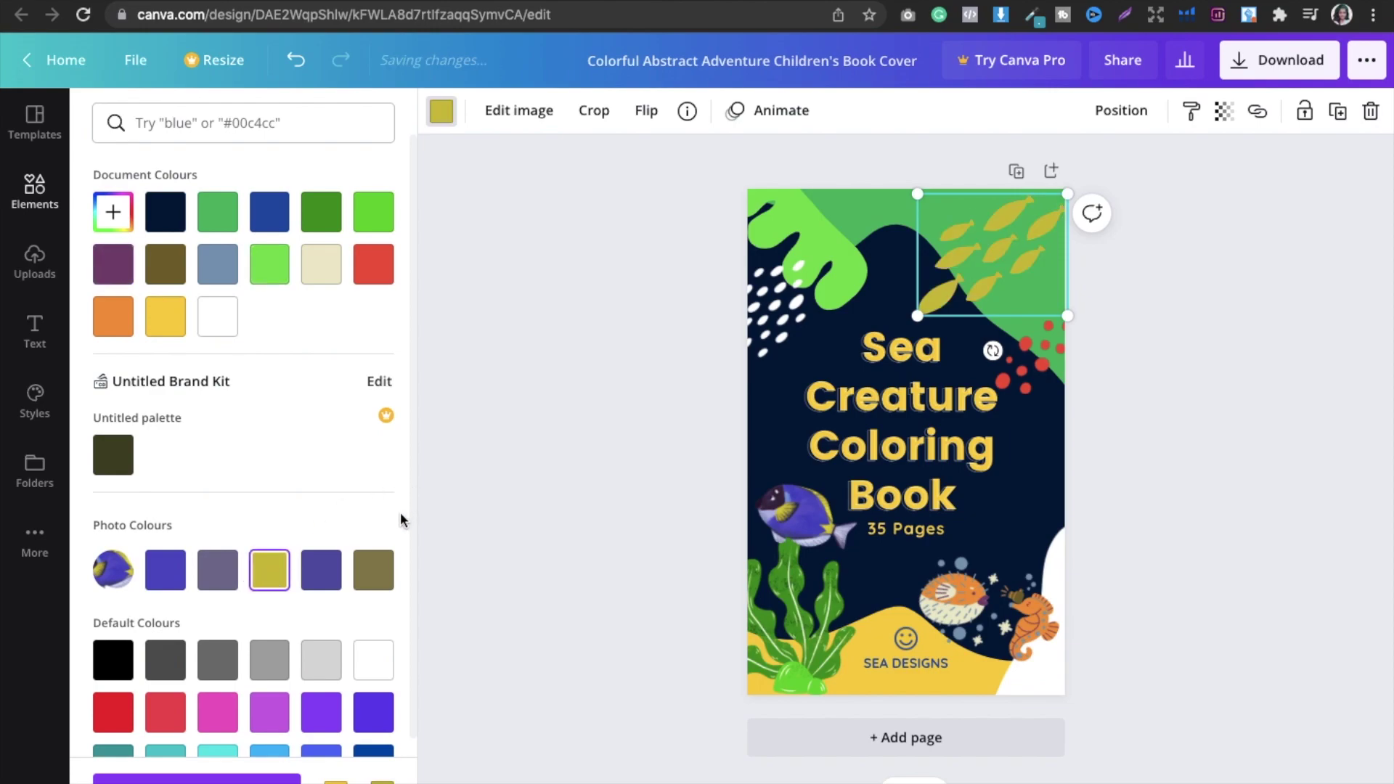
pyautogui.click(379, 573)
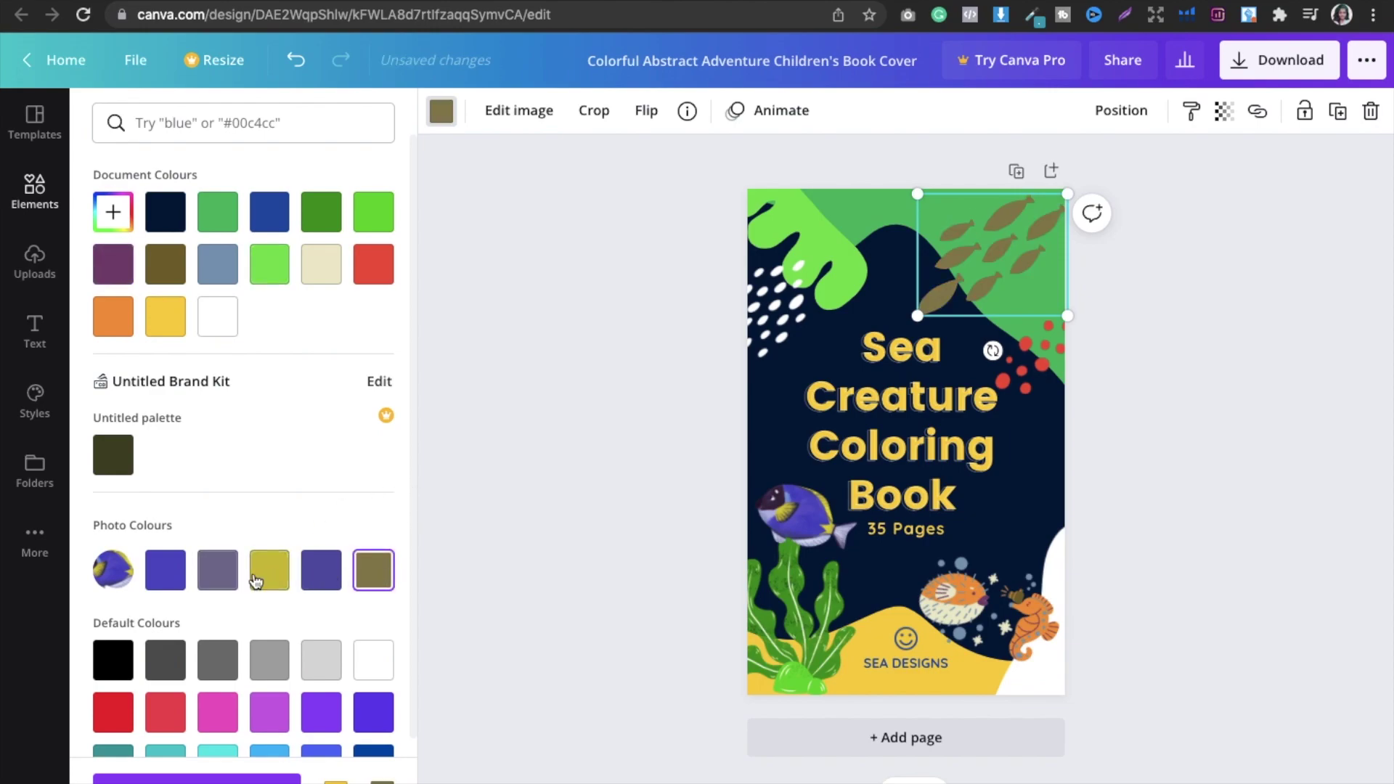
pyautogui.hotkey('ctrl', 'z')
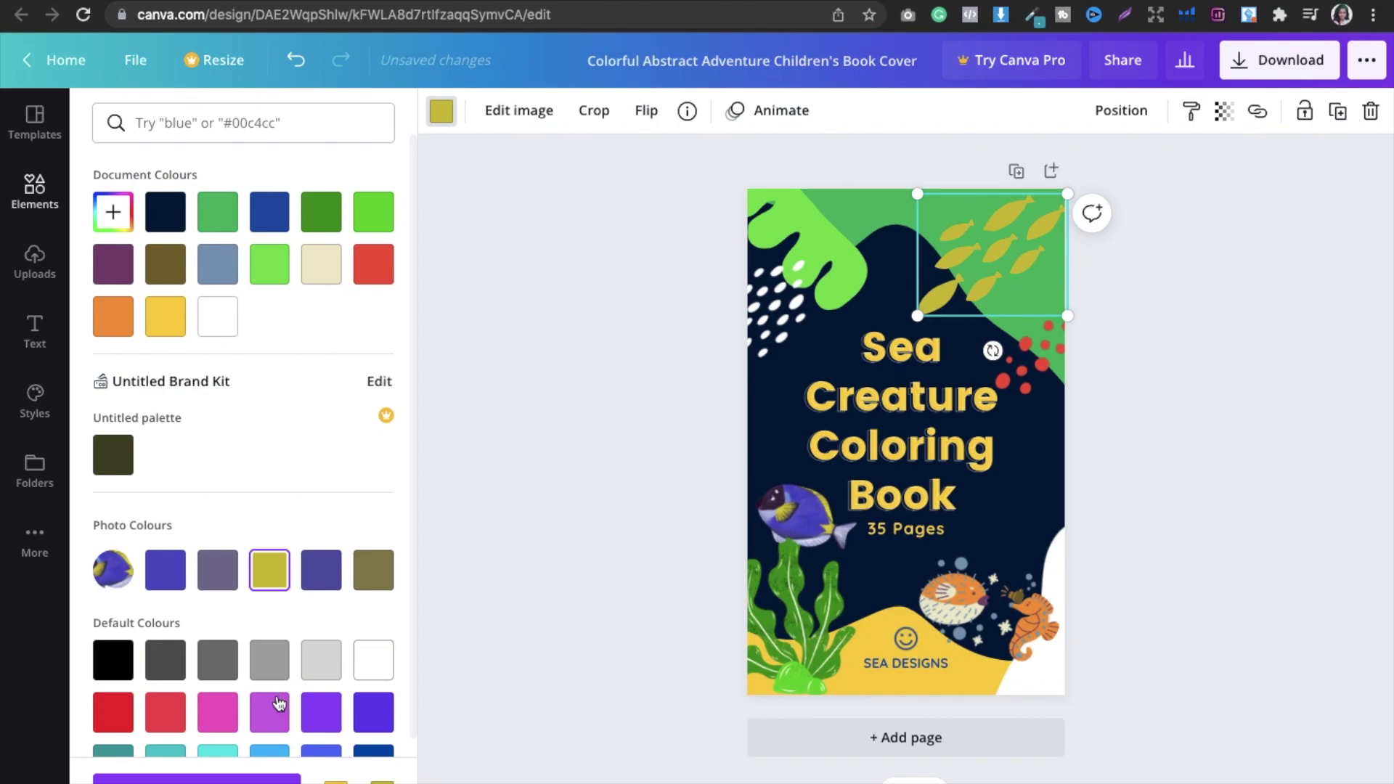
pyautogui.click(266, 716)
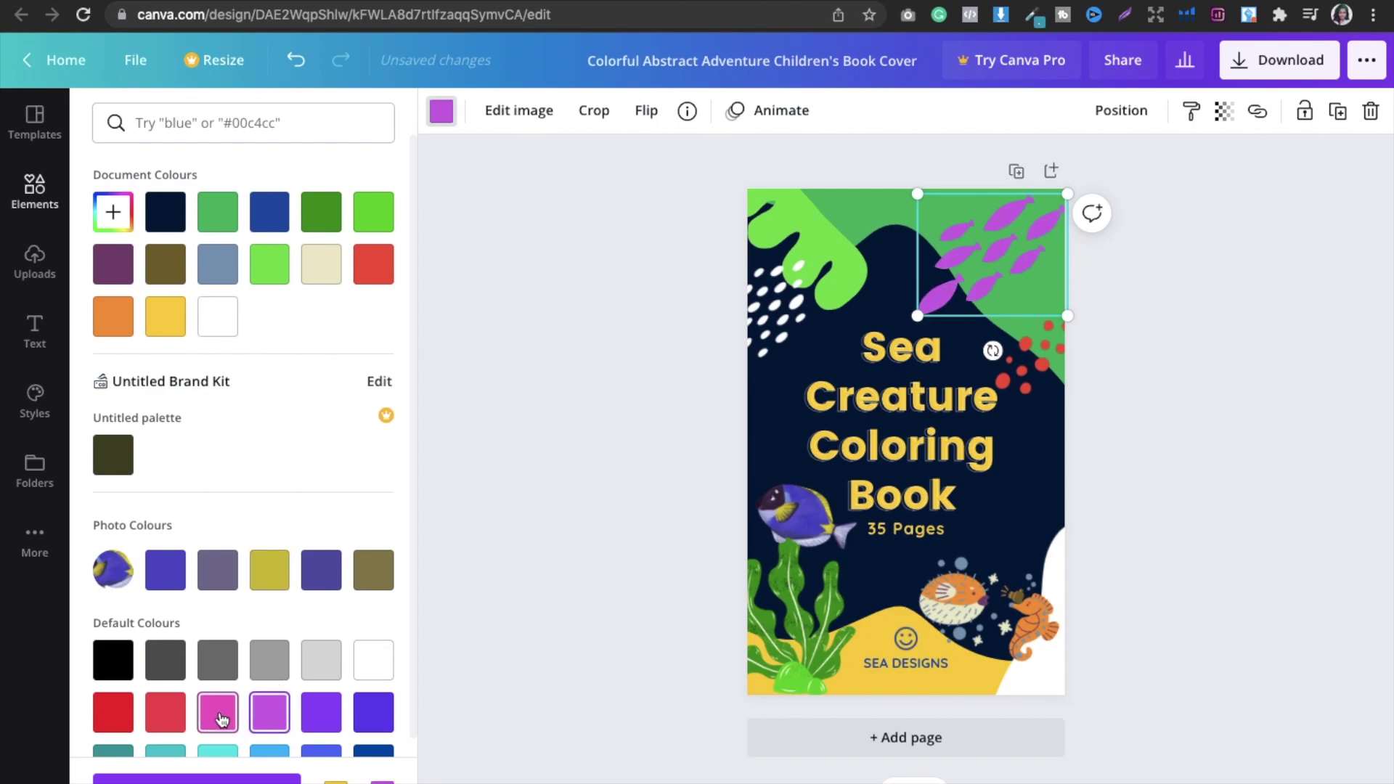
pyautogui.click(176, 721)
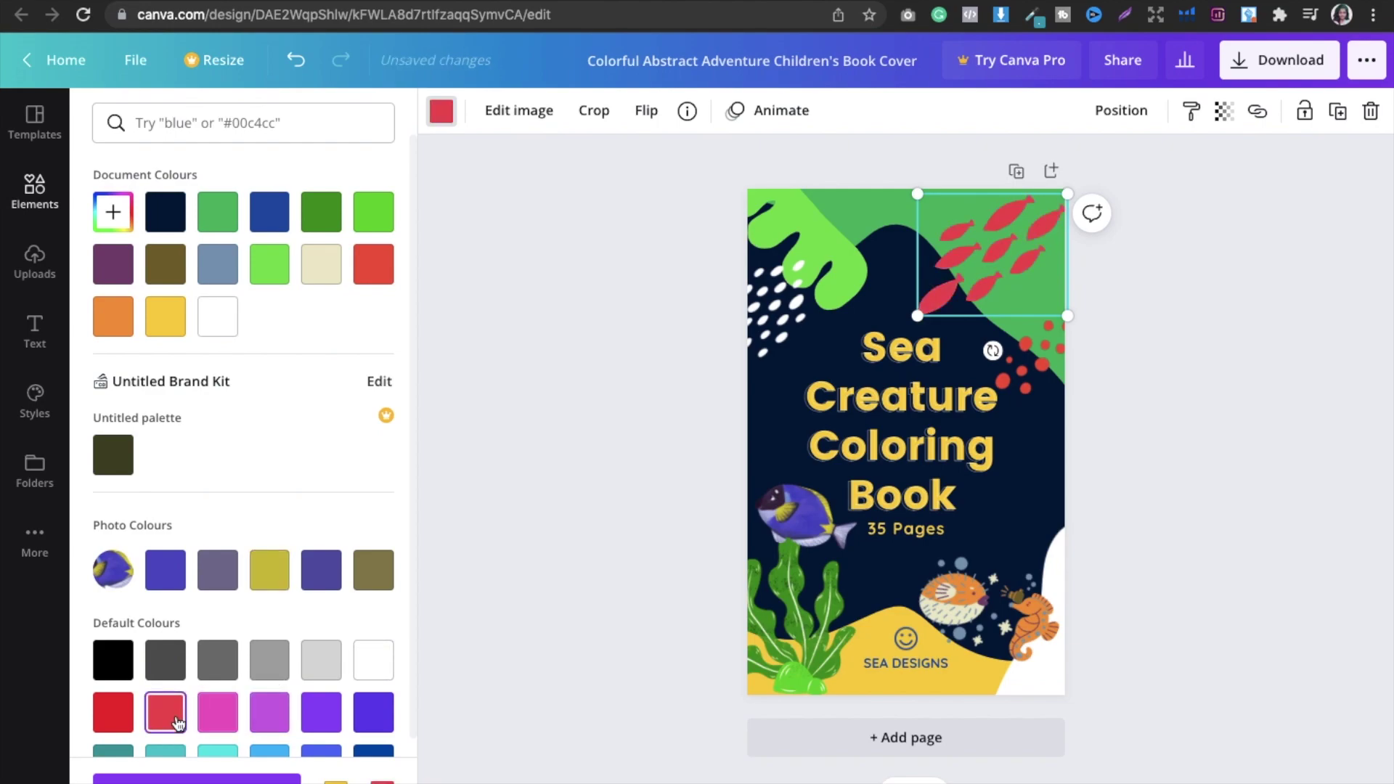
pyautogui.click(1098, 503)
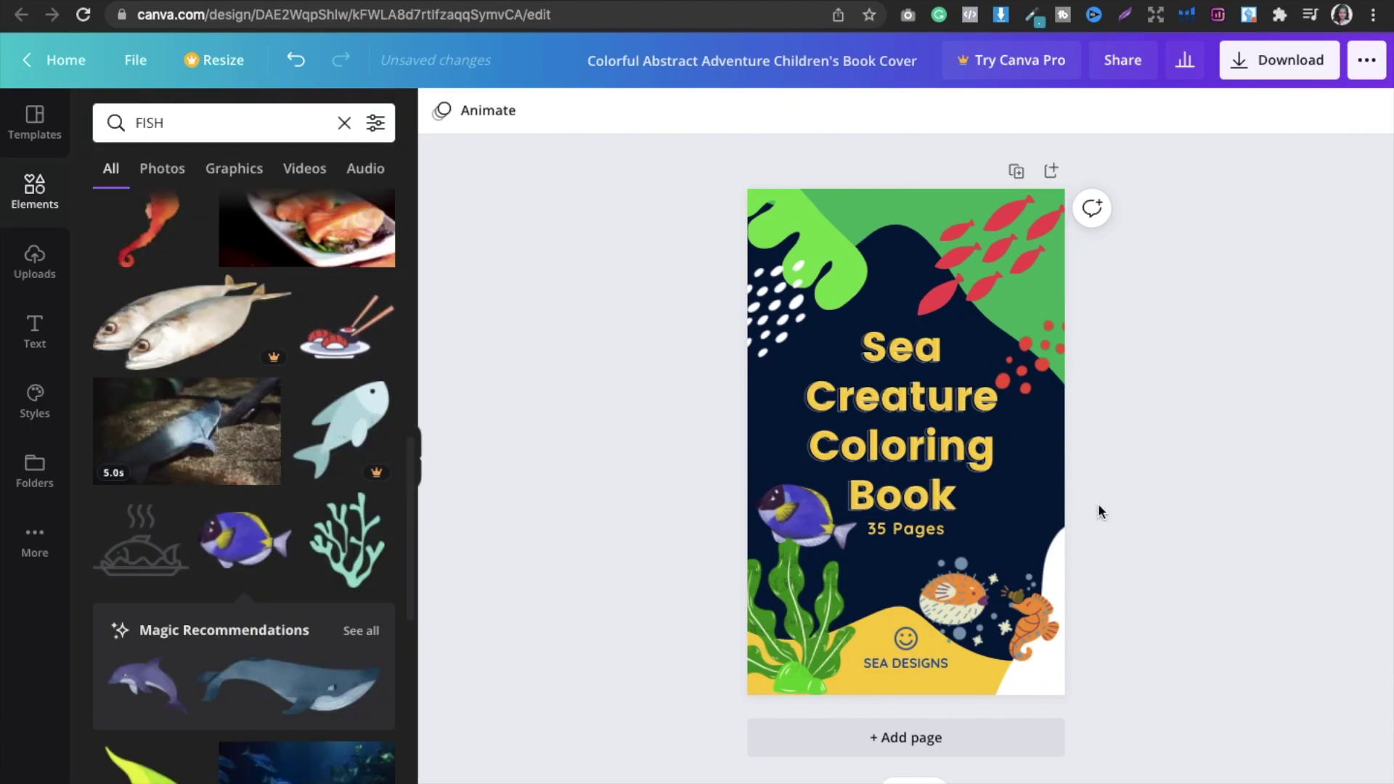
# Change the cover's yellow page background to the orange document colour.
pyautogui.click(979, 681)
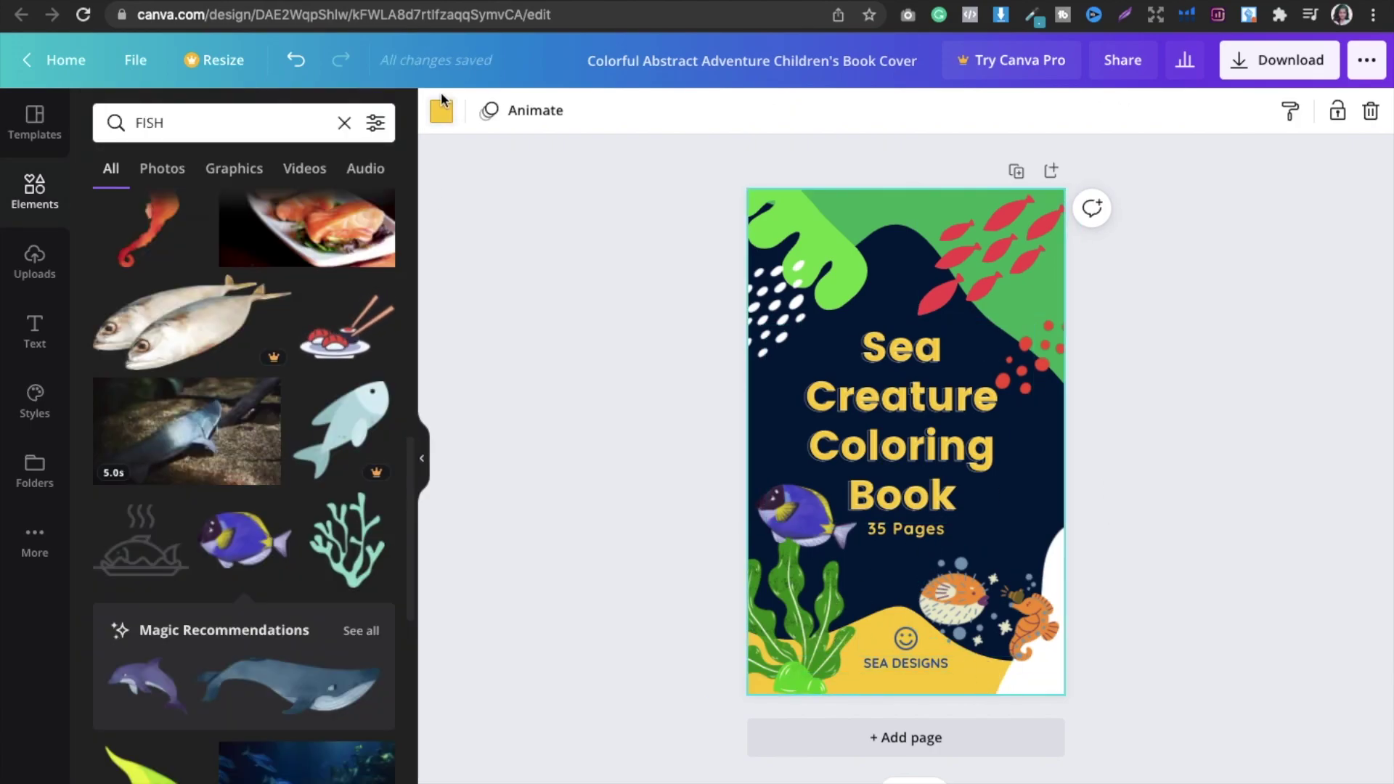
pyautogui.click(441, 113)
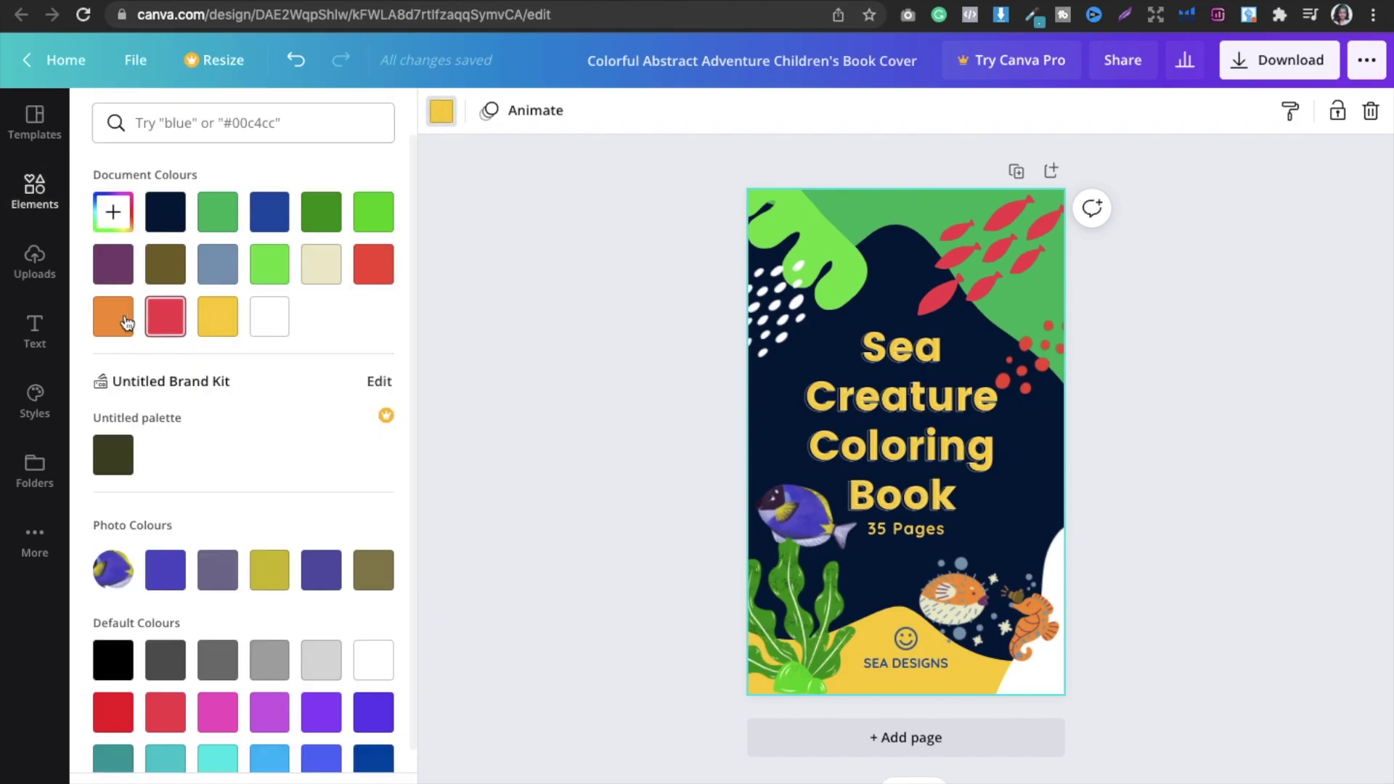
pyautogui.click(127, 321)
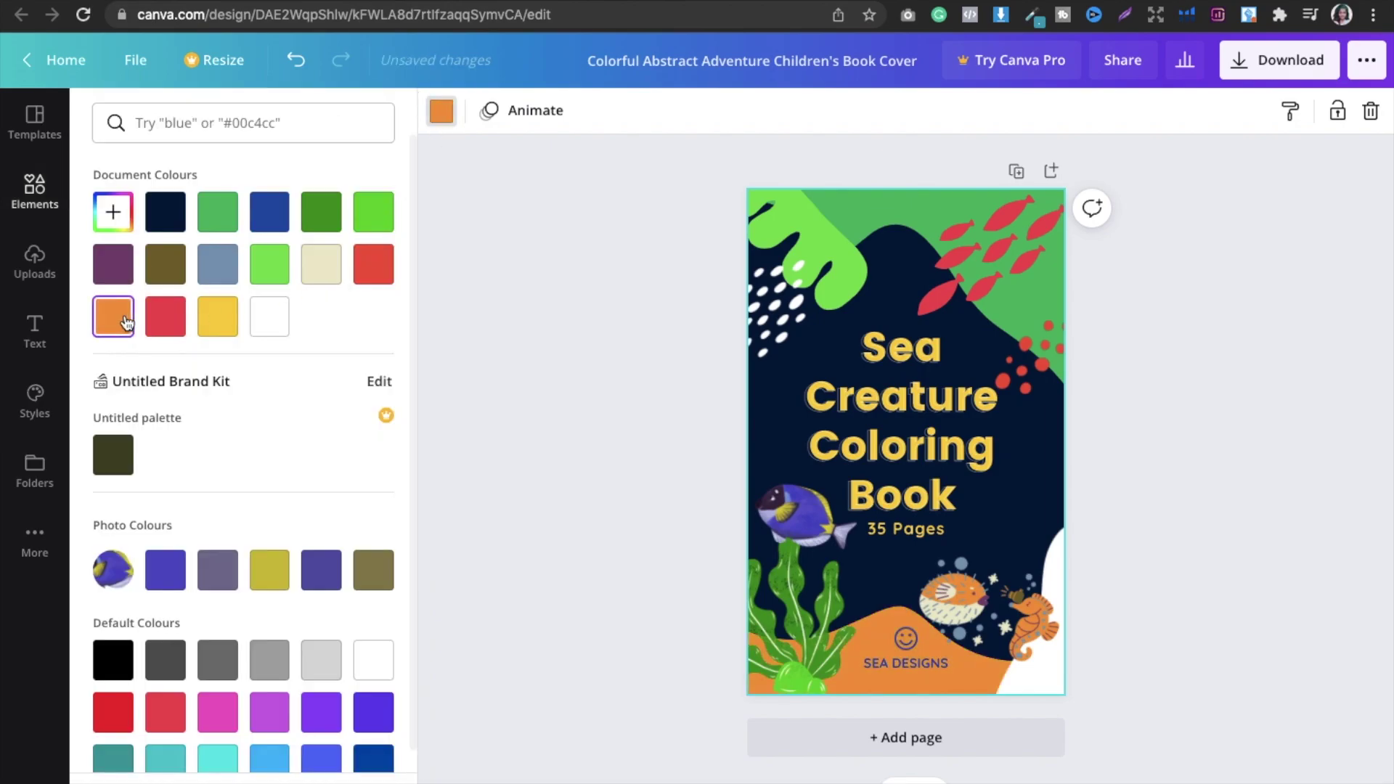
pyautogui.click(524, 369)
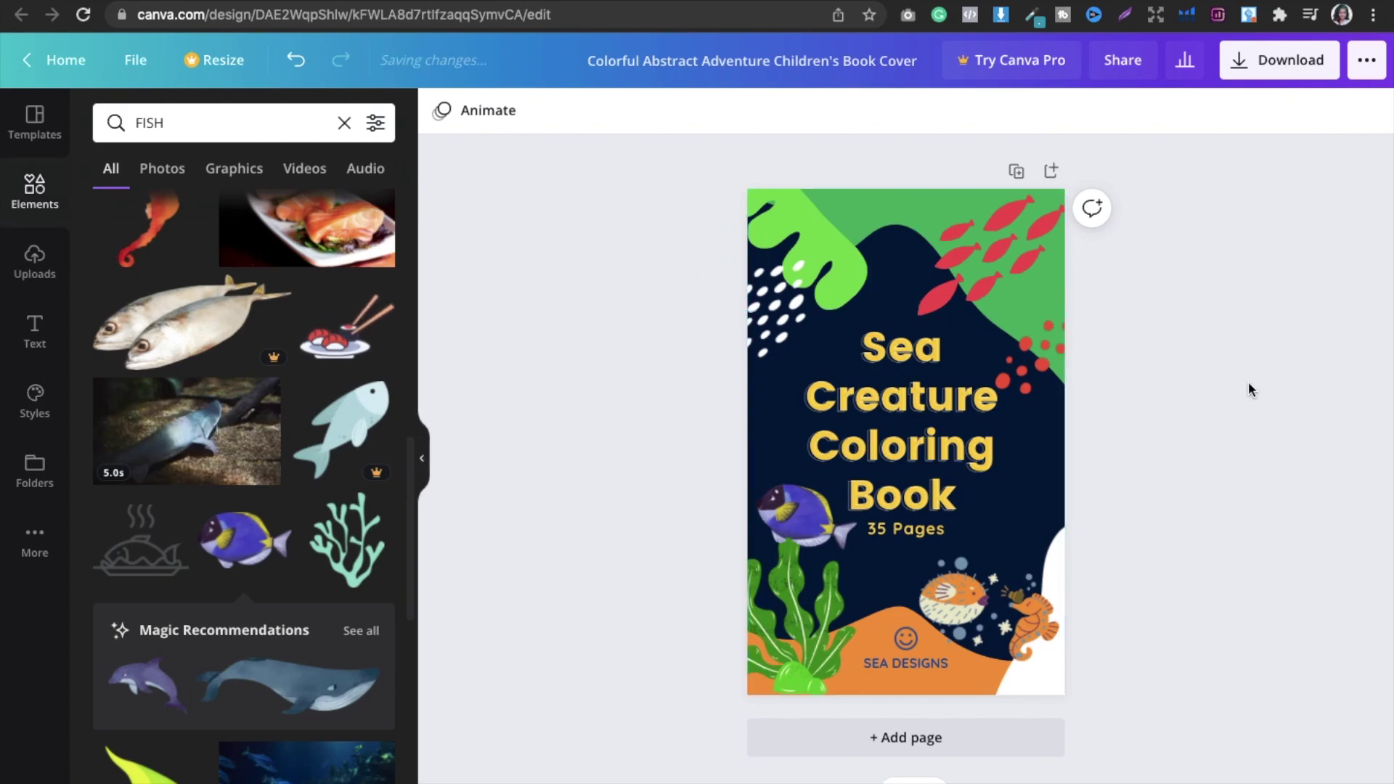
# View the original "Colorful Abstract Adventure Children's Book Cover" template for comparison and return to the edited cover.
pyautogui.click(895, 203)
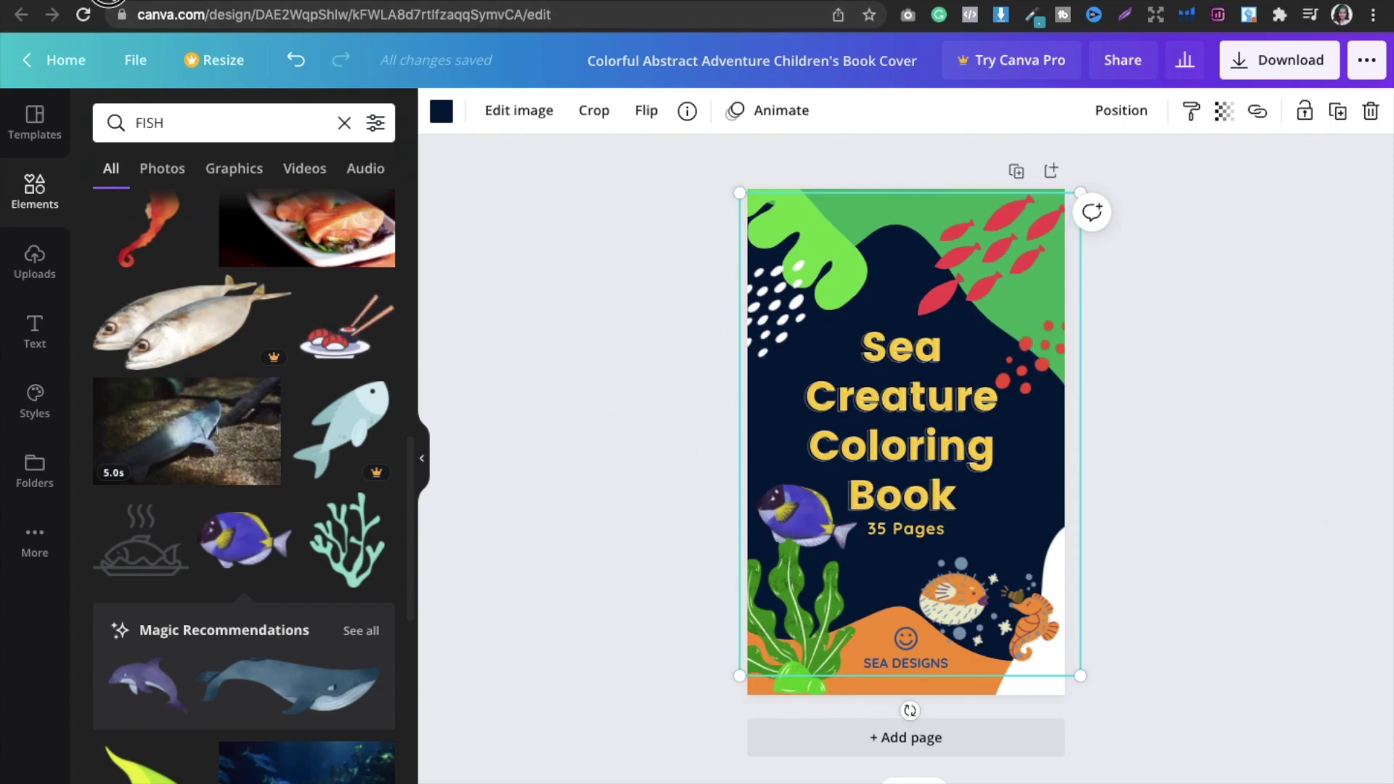
pyautogui.click(109, 1)
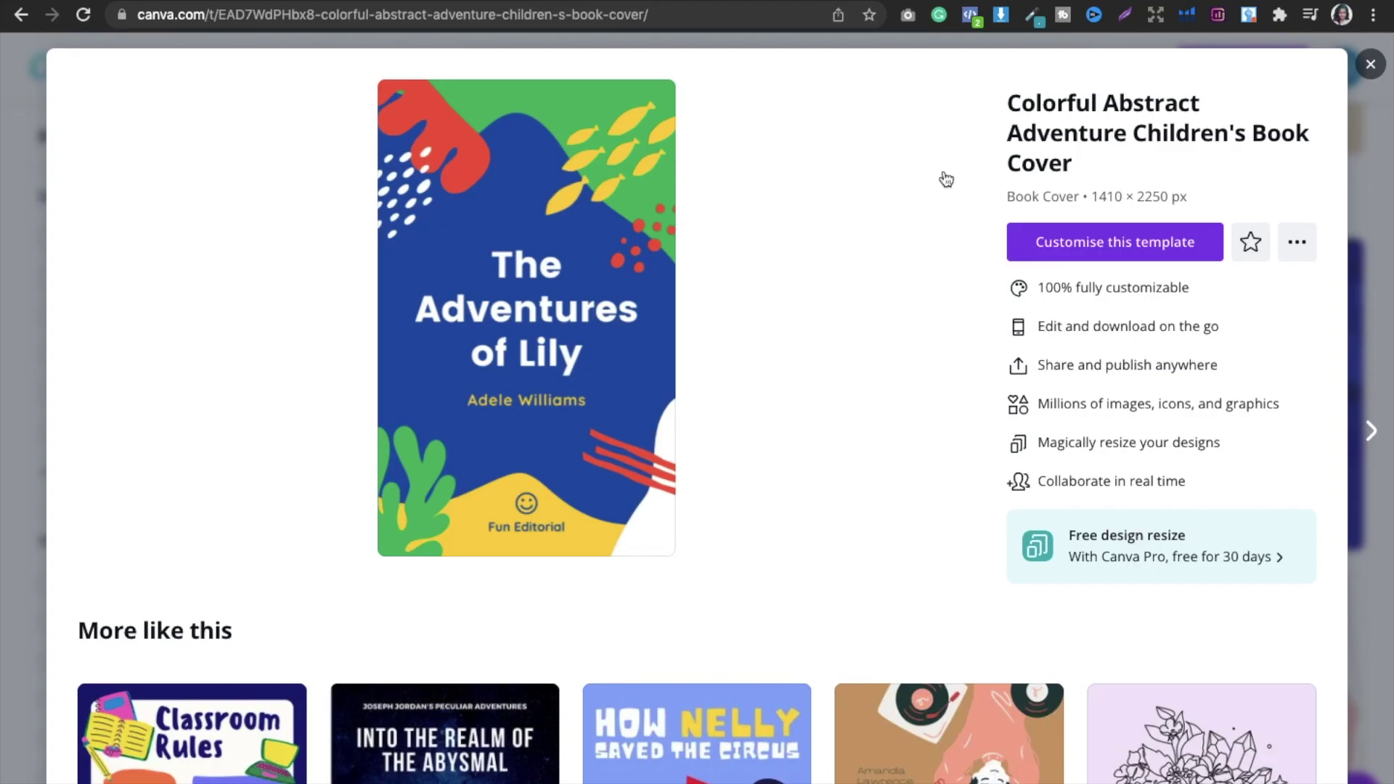
pyautogui.click(1371, 64)
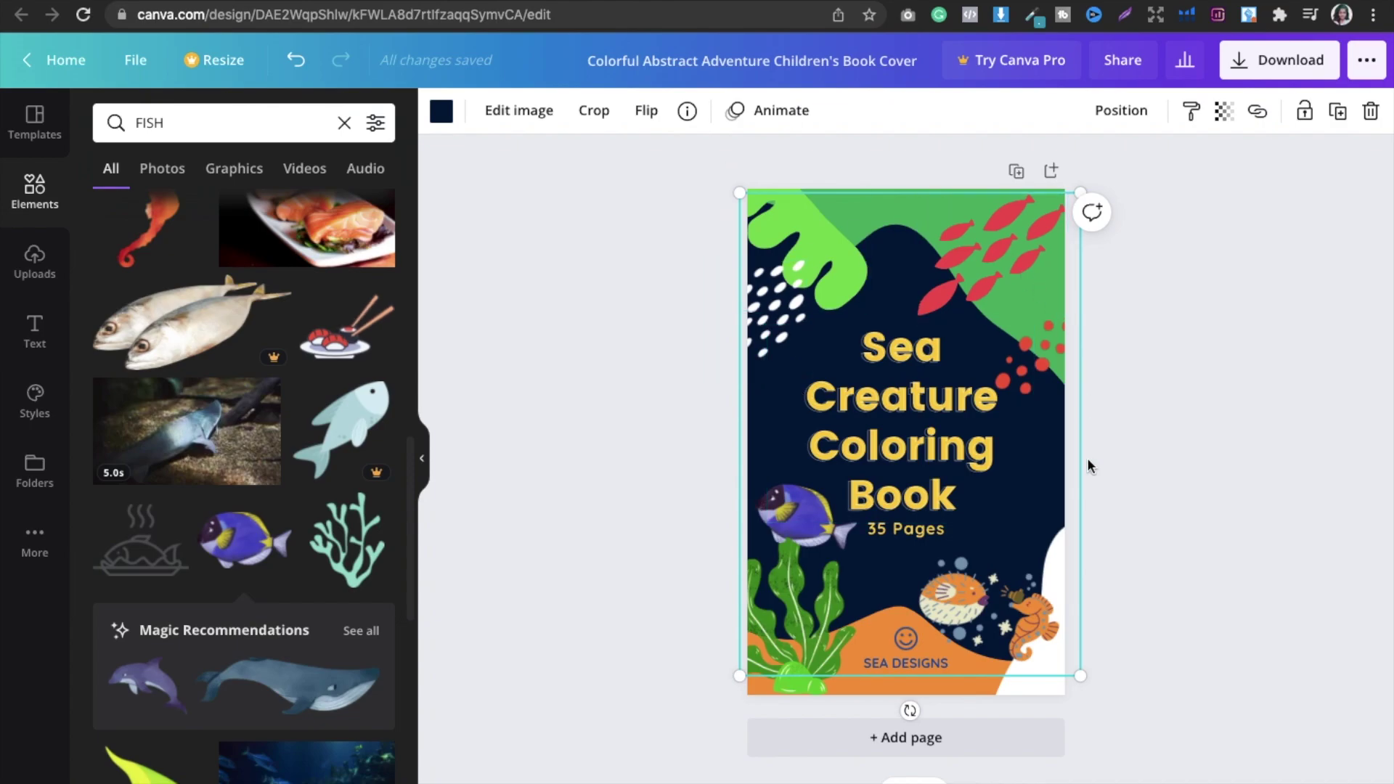
pyautogui.click(1198, 337)
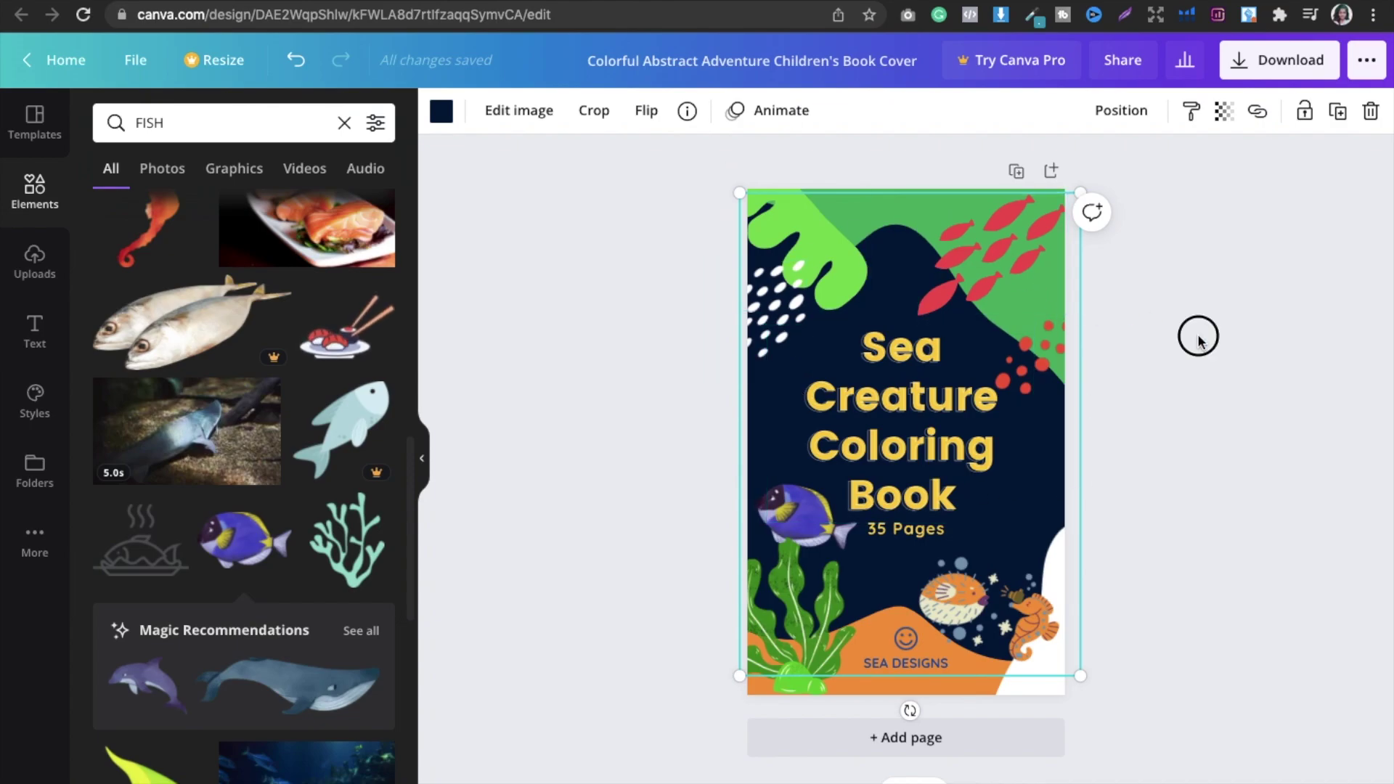
# Download the finished cover as a JPG and open the uploaded images.
pyautogui.click(1295, 73)
pyautogui.click(1356, 212)
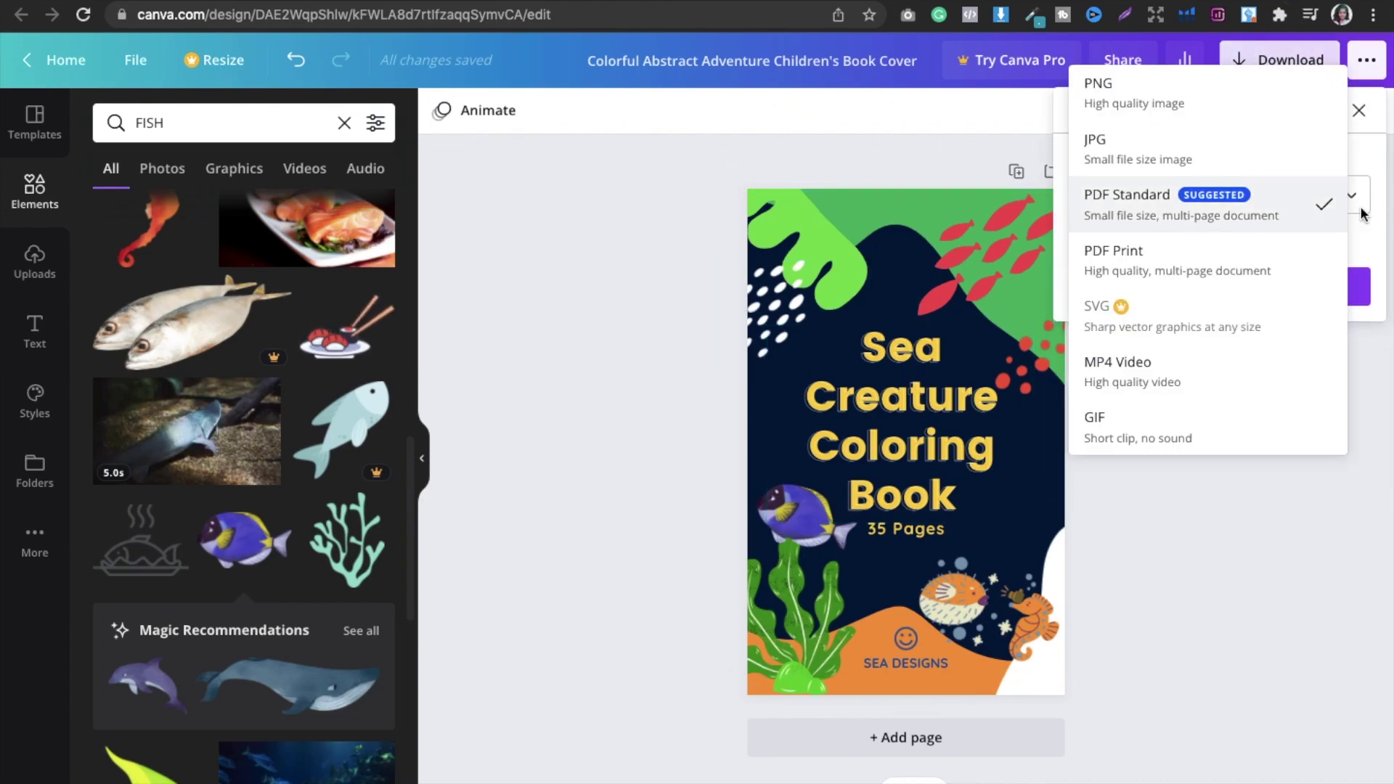
pyautogui.click(1114, 161)
pyautogui.click(1210, 434)
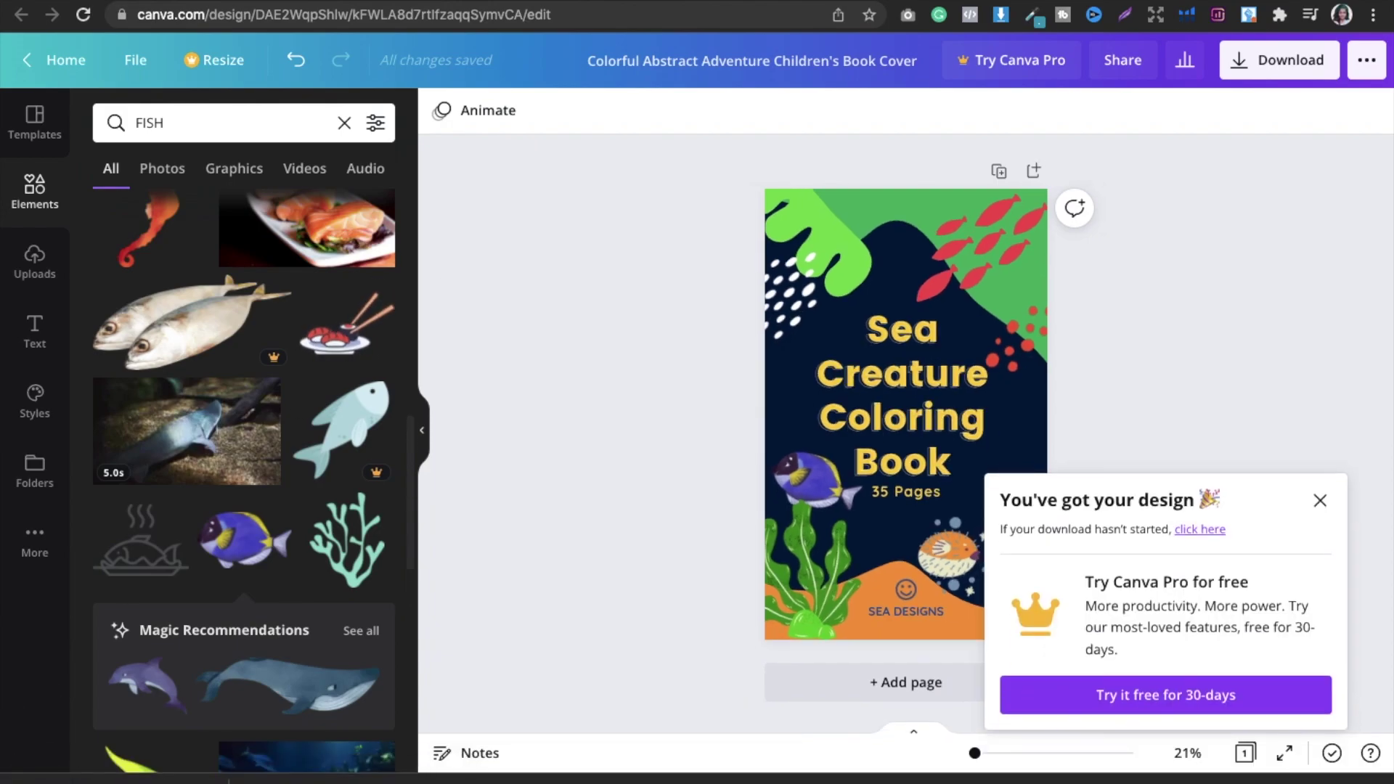
pyautogui.click(34, 261)
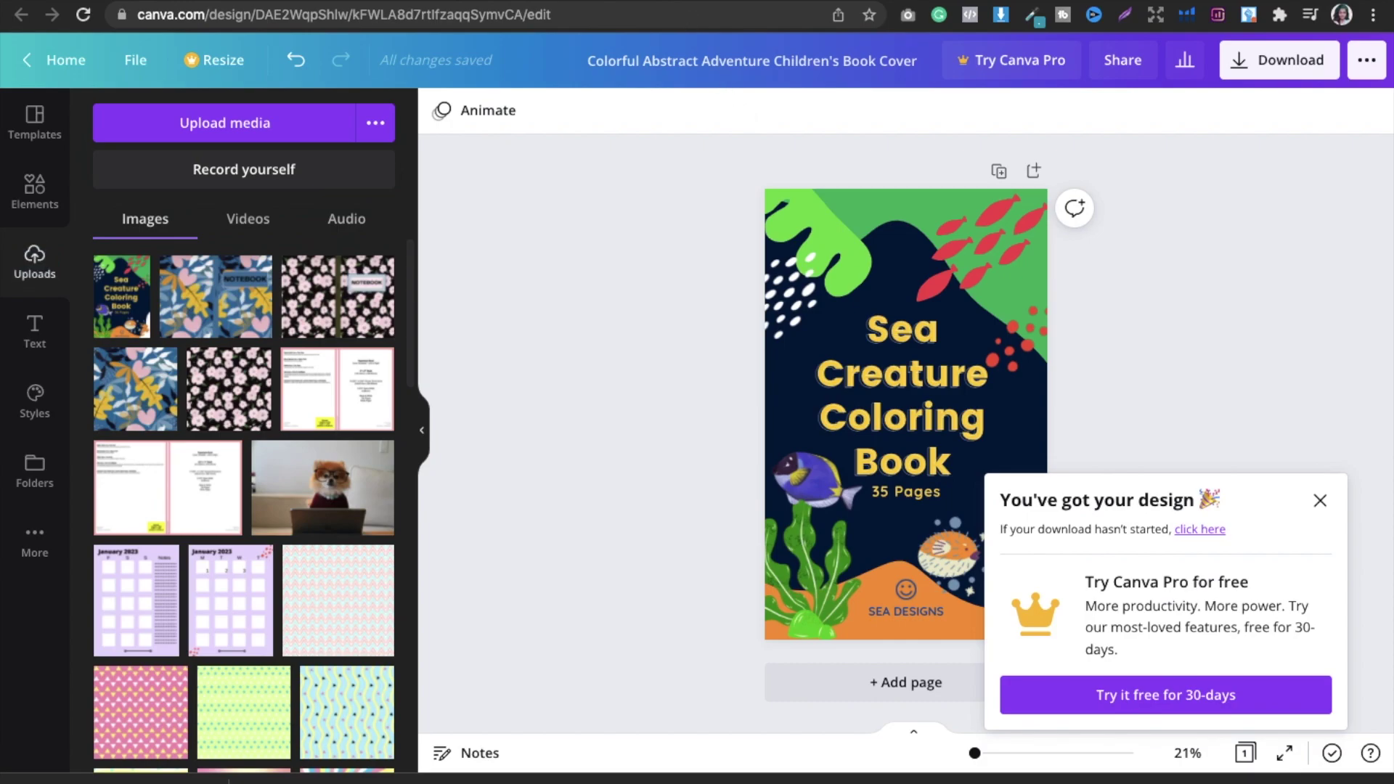
# Search Google for "book cover template" in a new browser tab.
pyautogui.press('super+t')
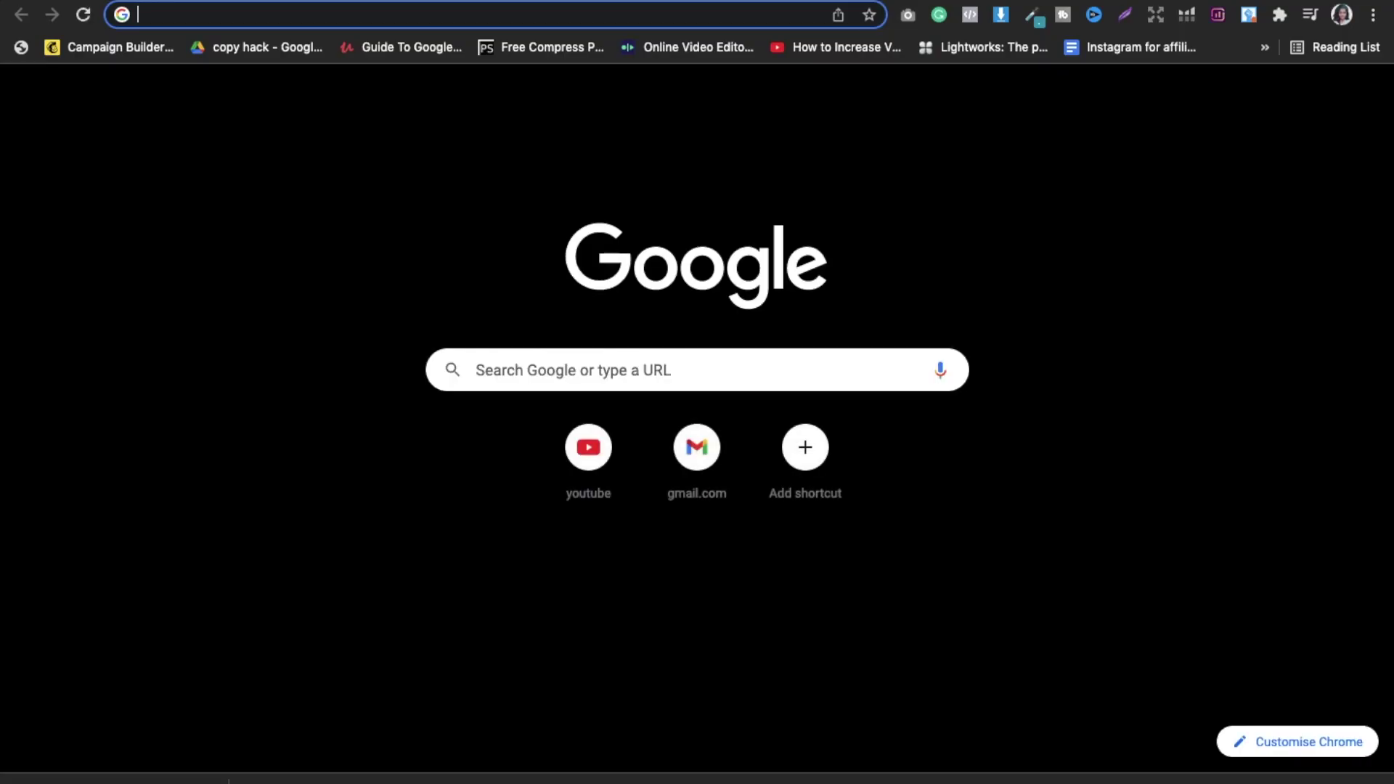
pyautogui.write('BOOK ')
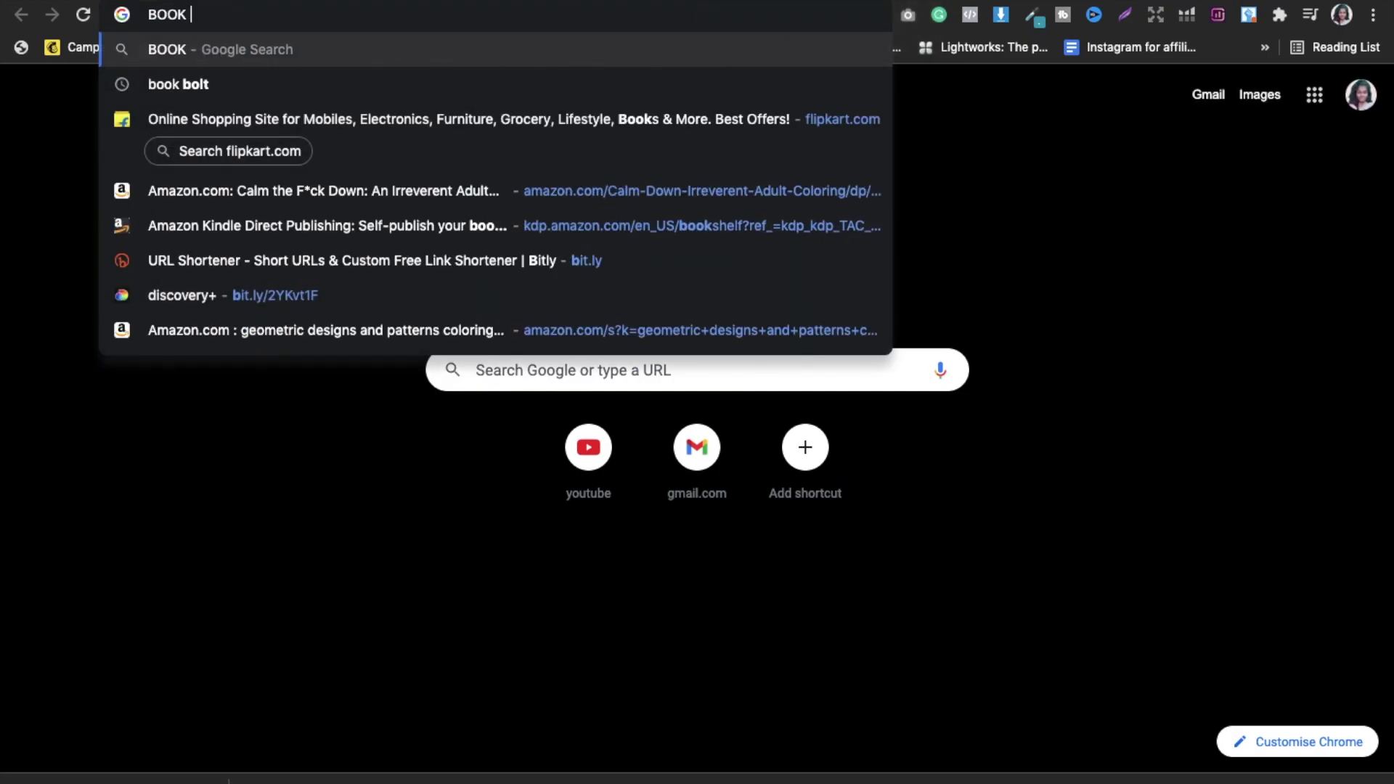
pyautogui.write('COVER')
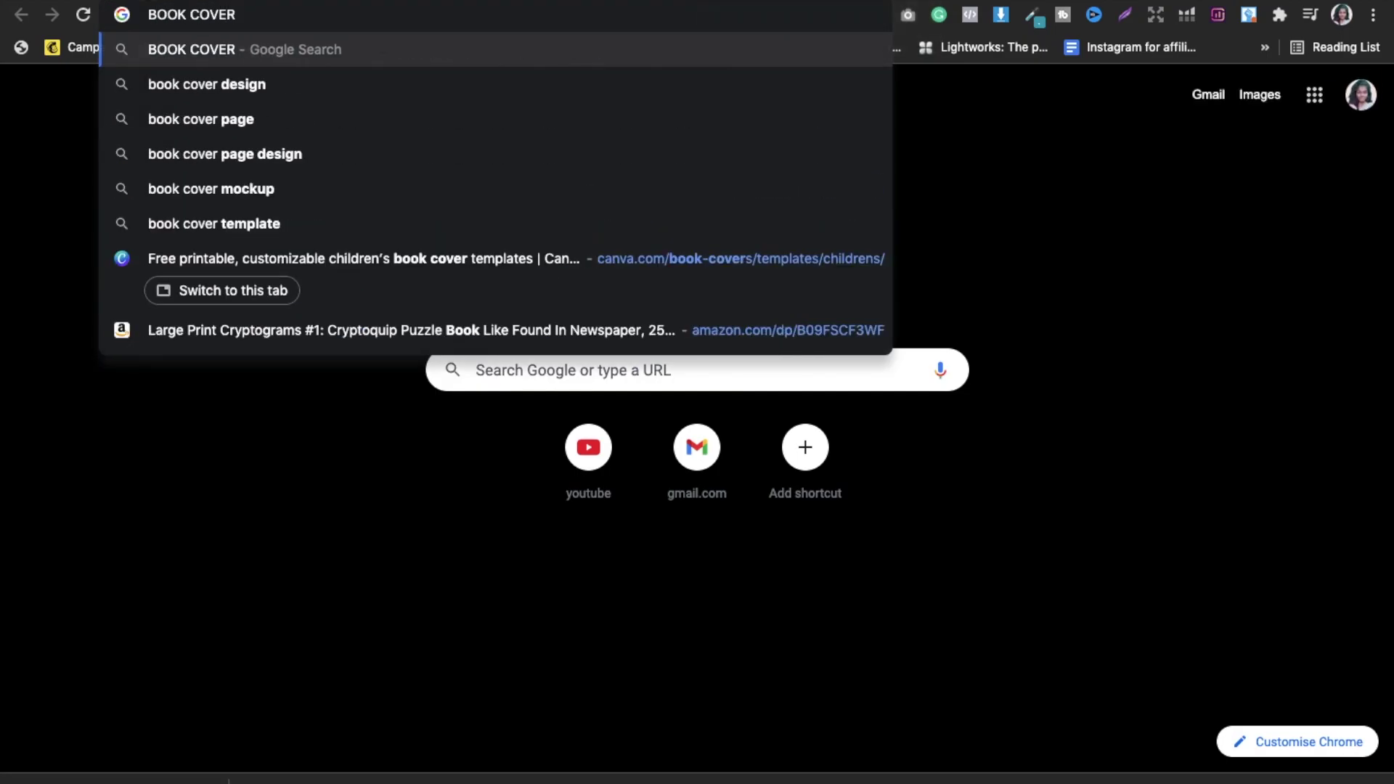
pyautogui.press('Down')
pyautogui.press('Down')
pyautogui.press('BackSpace')
pyautogui.press('BackSpace')
pyautogui.press('BackSpace')
pyautogui.press('BackSpace')
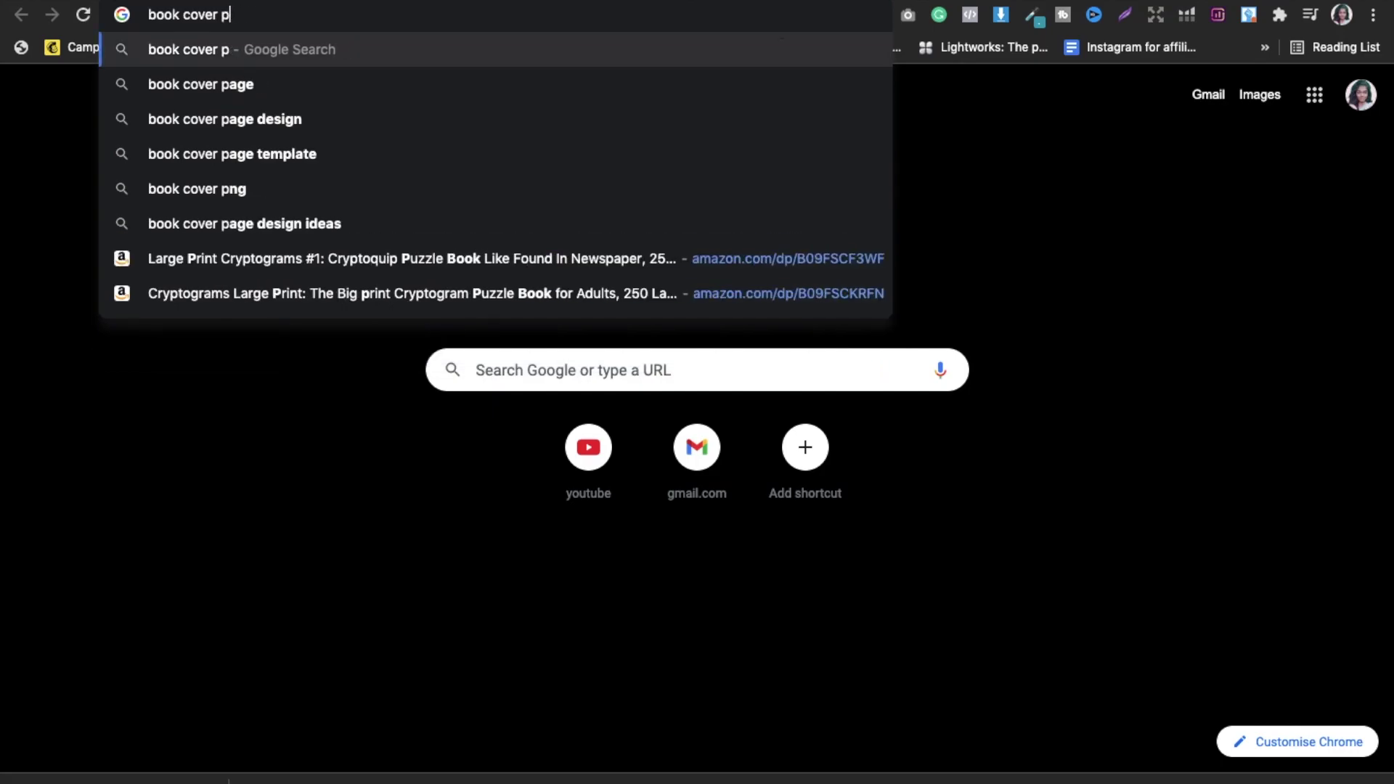
pyautogui.write('TEMPLATE')
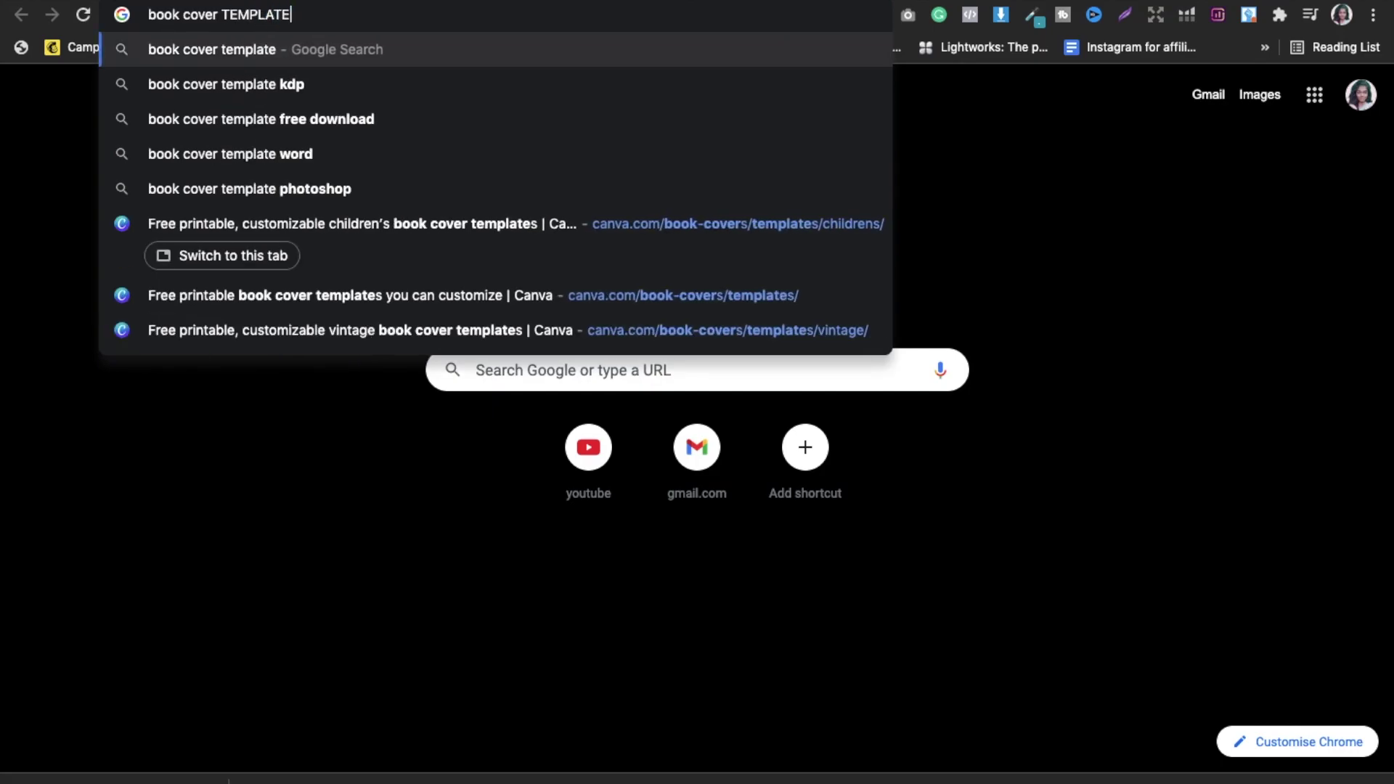
pyautogui.press('Return')
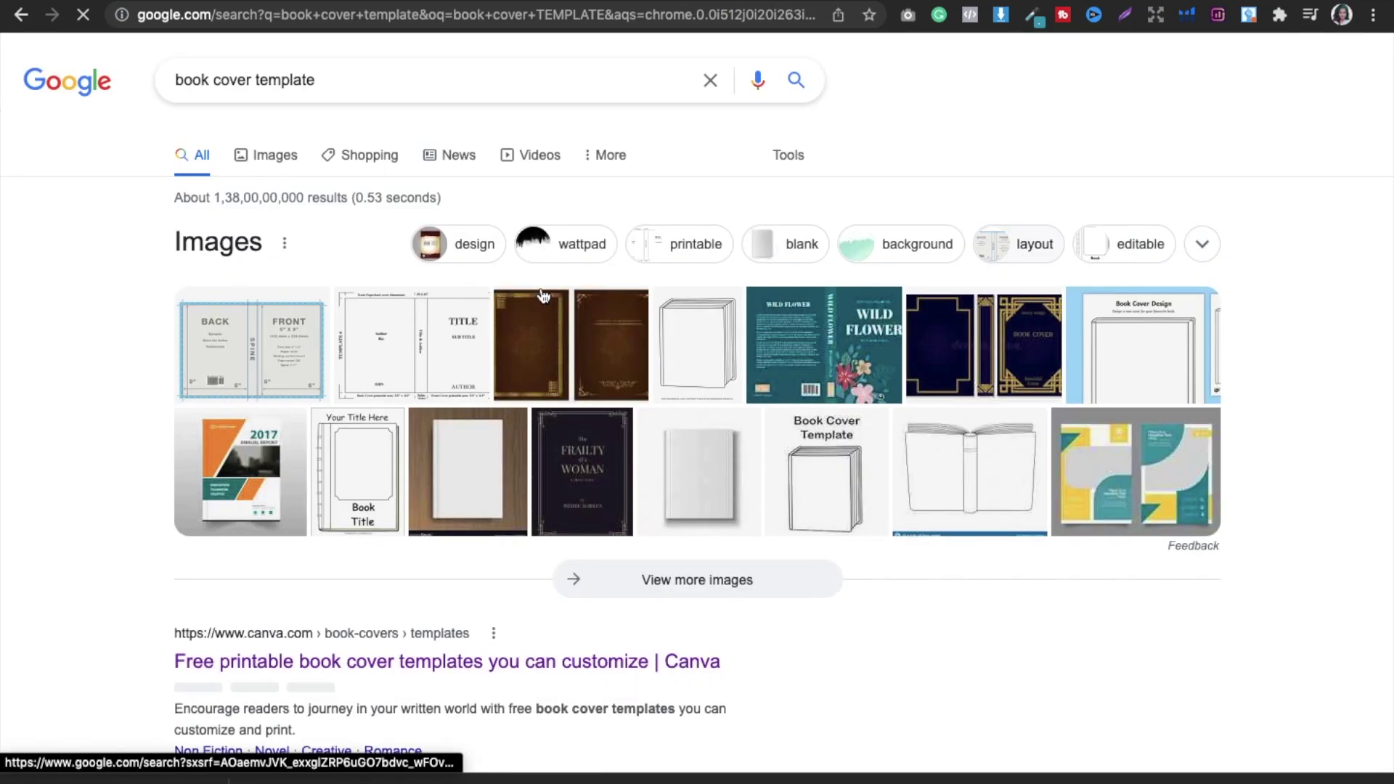
pyautogui.scroll(-1, 576, 264)
pyautogui.scroll(1, 577, 263)
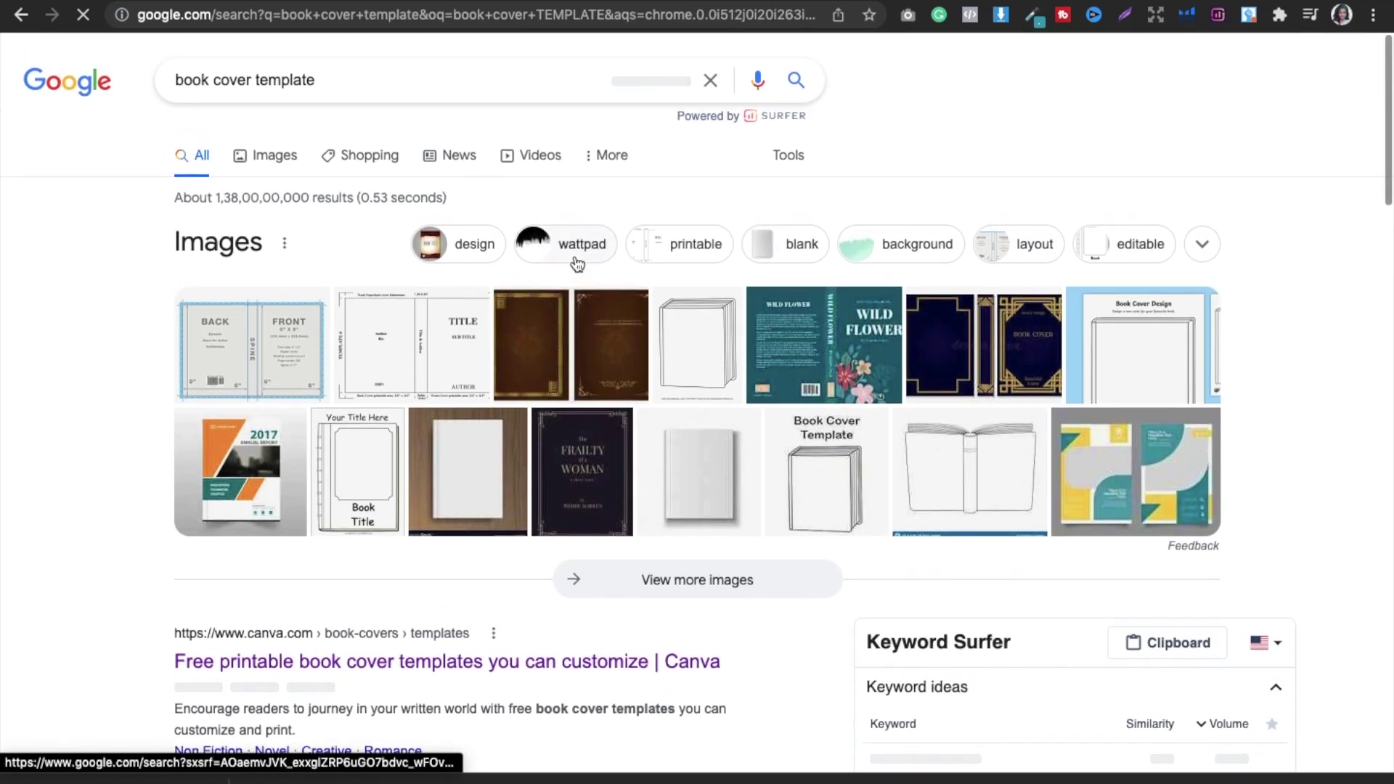
# Refine the search to "KDP book cover template" and open Amazon's KDP Cover Calculator.
pyautogui.click(176, 80)
pyautogui.write('KDP')
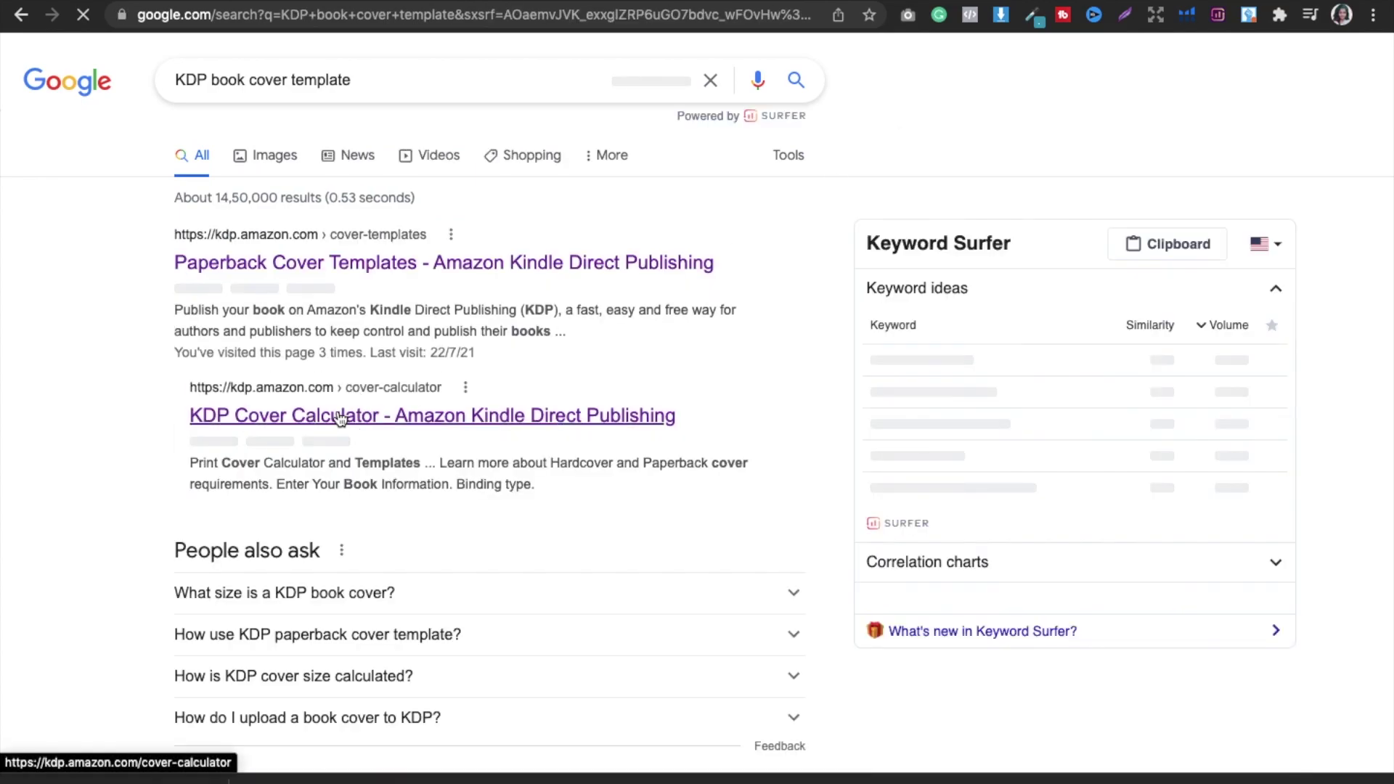
pyautogui.click(338, 416)
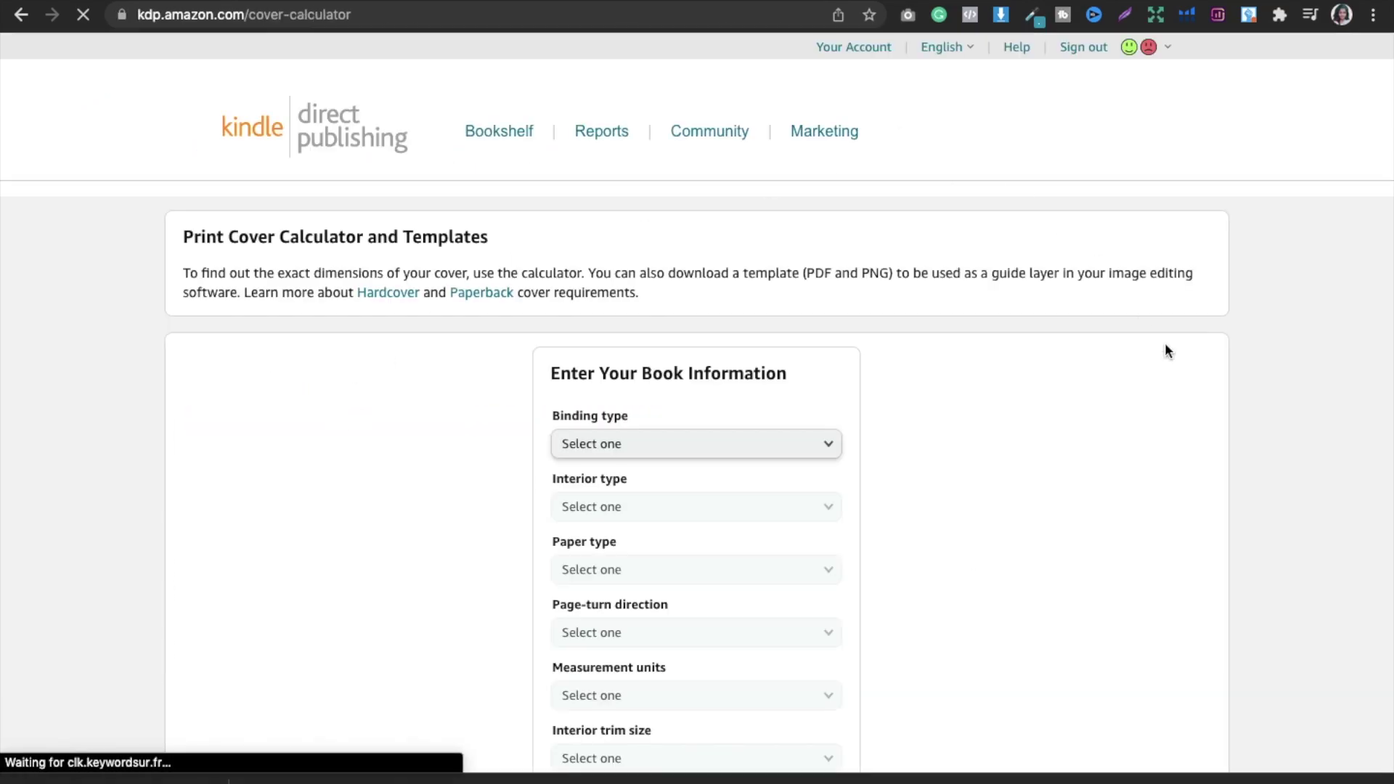
pyautogui.scroll(-1, 1208, 429)
pyautogui.scroll(-4, 1208, 428)
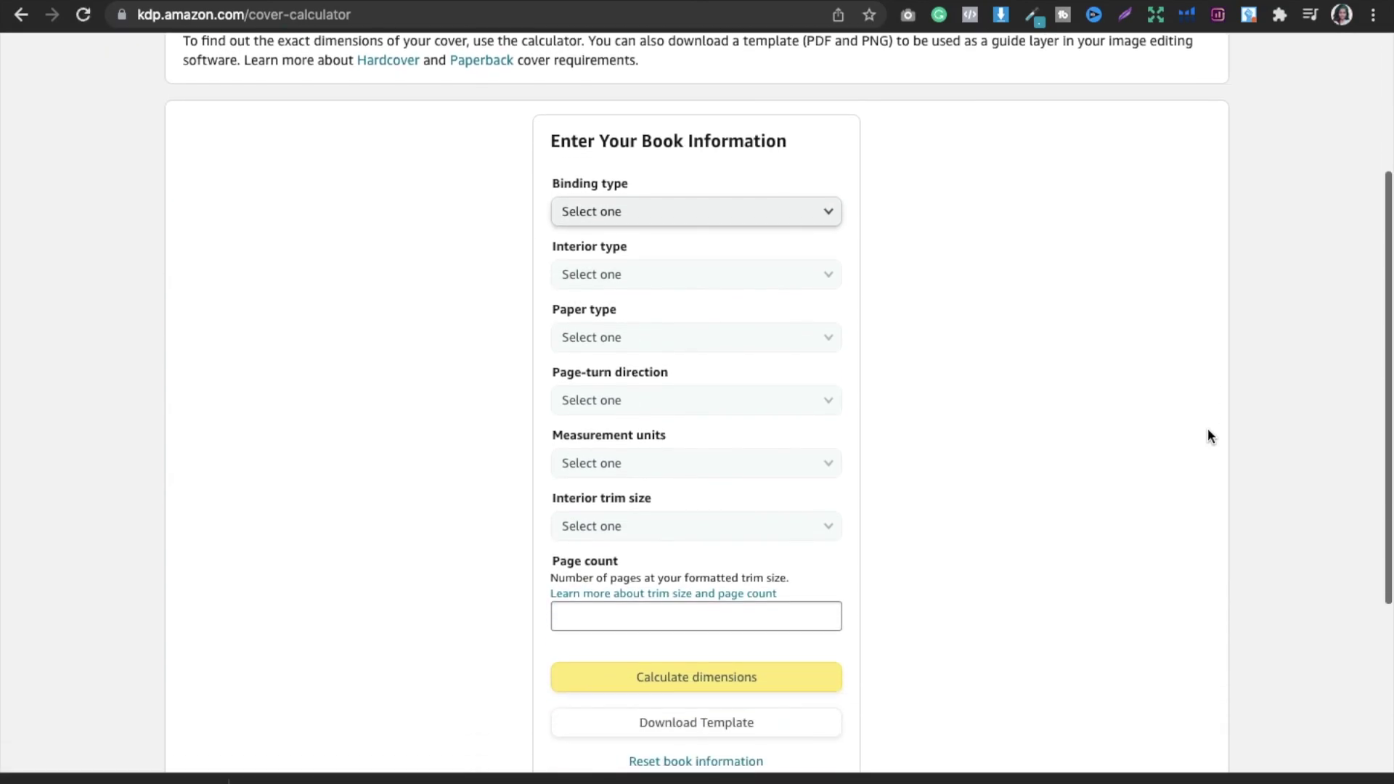
# Set the book information to Paperback binding, Black & white interior and White paper.
pyautogui.click(722, 214)
pyautogui.click(617, 234)
pyautogui.click(677, 275)
pyautogui.click(602, 280)
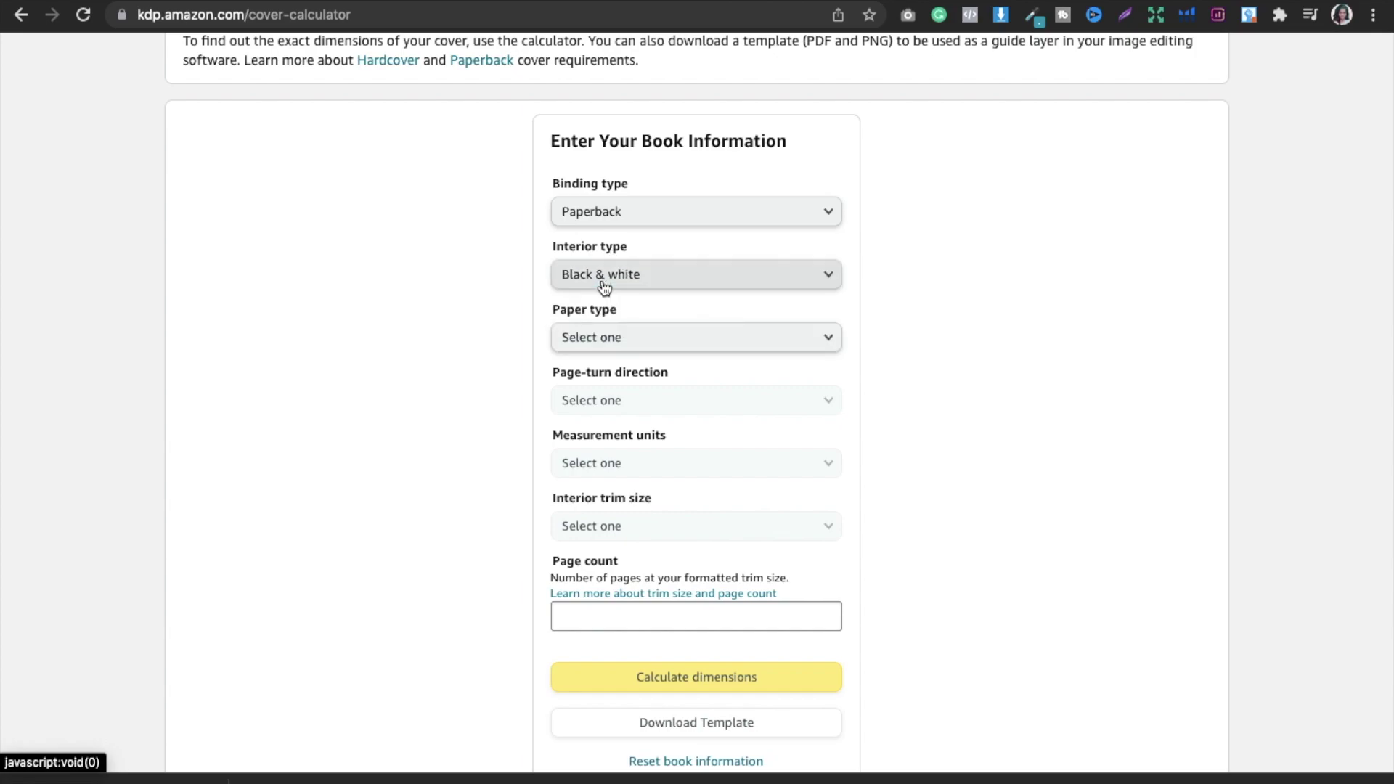
pyautogui.click(749, 339)
pyautogui.click(647, 362)
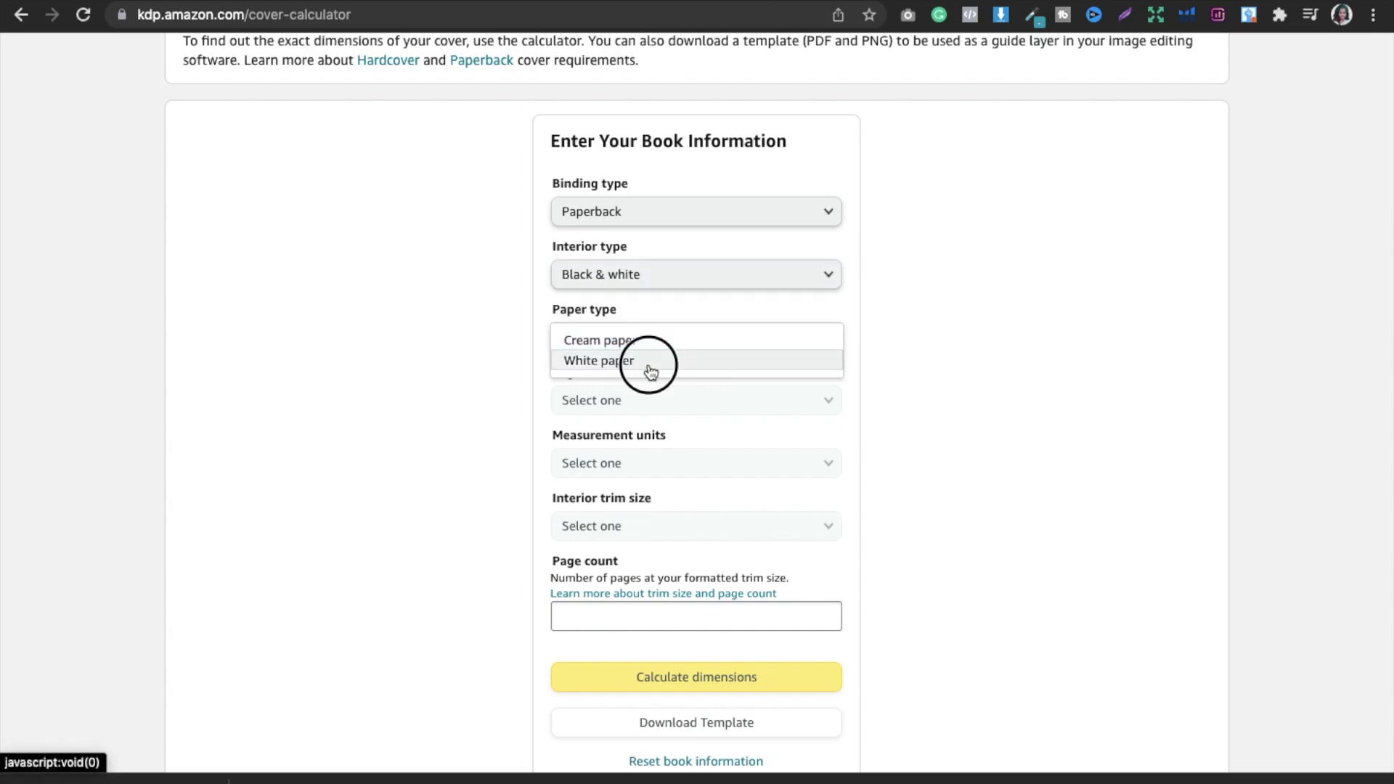
# Set the page-turn direction to Left to Right, the units to Inches and the interior trim size to 8.5 x 11 in.
pyautogui.click(768, 403)
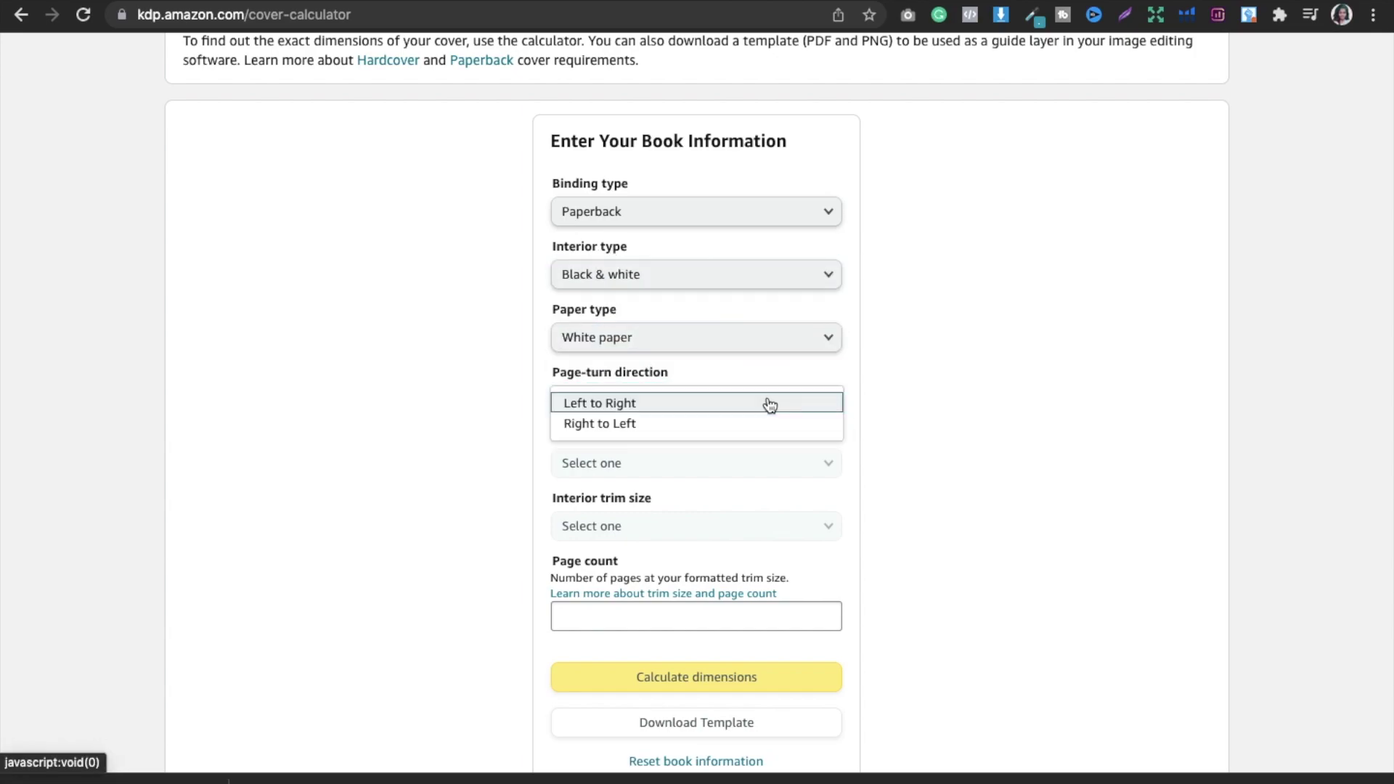
pyautogui.click(704, 408)
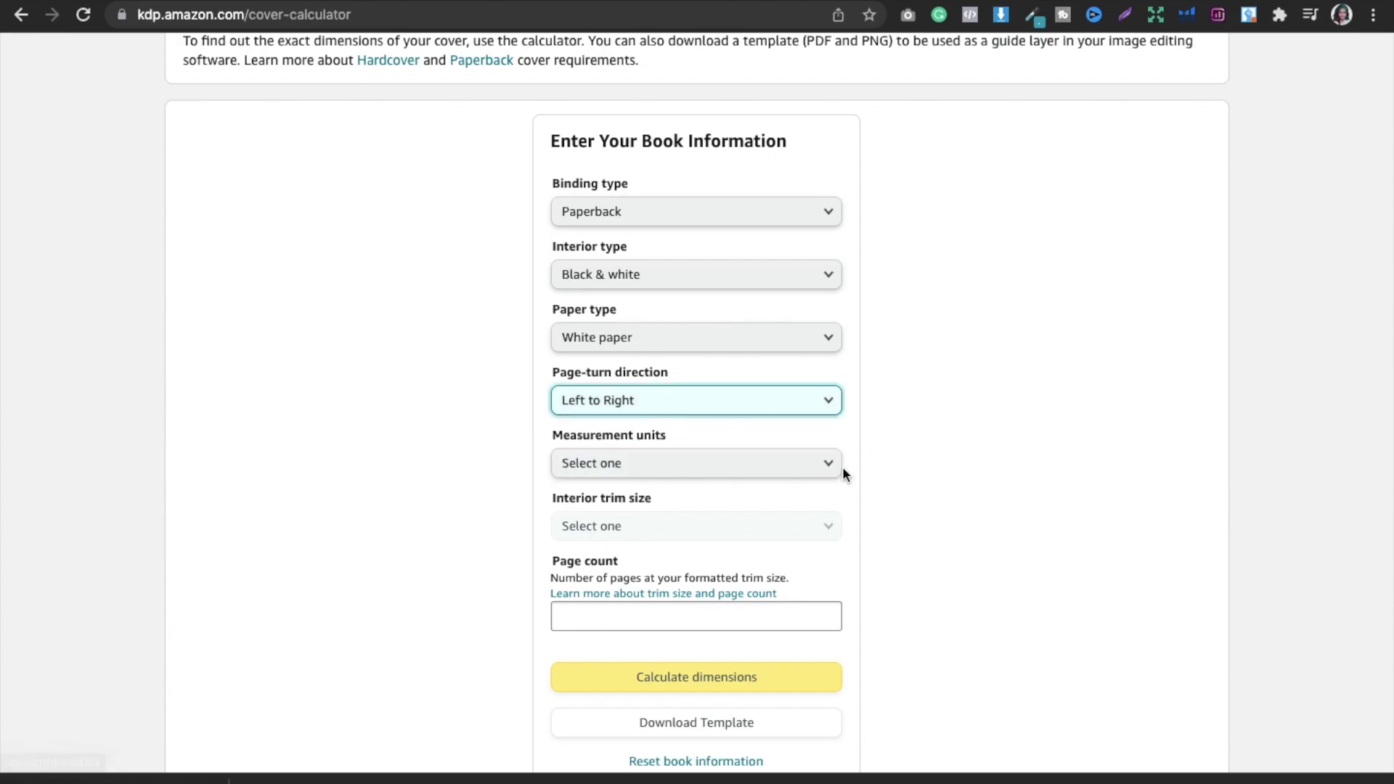
pyautogui.click(751, 469)
pyautogui.click(719, 467)
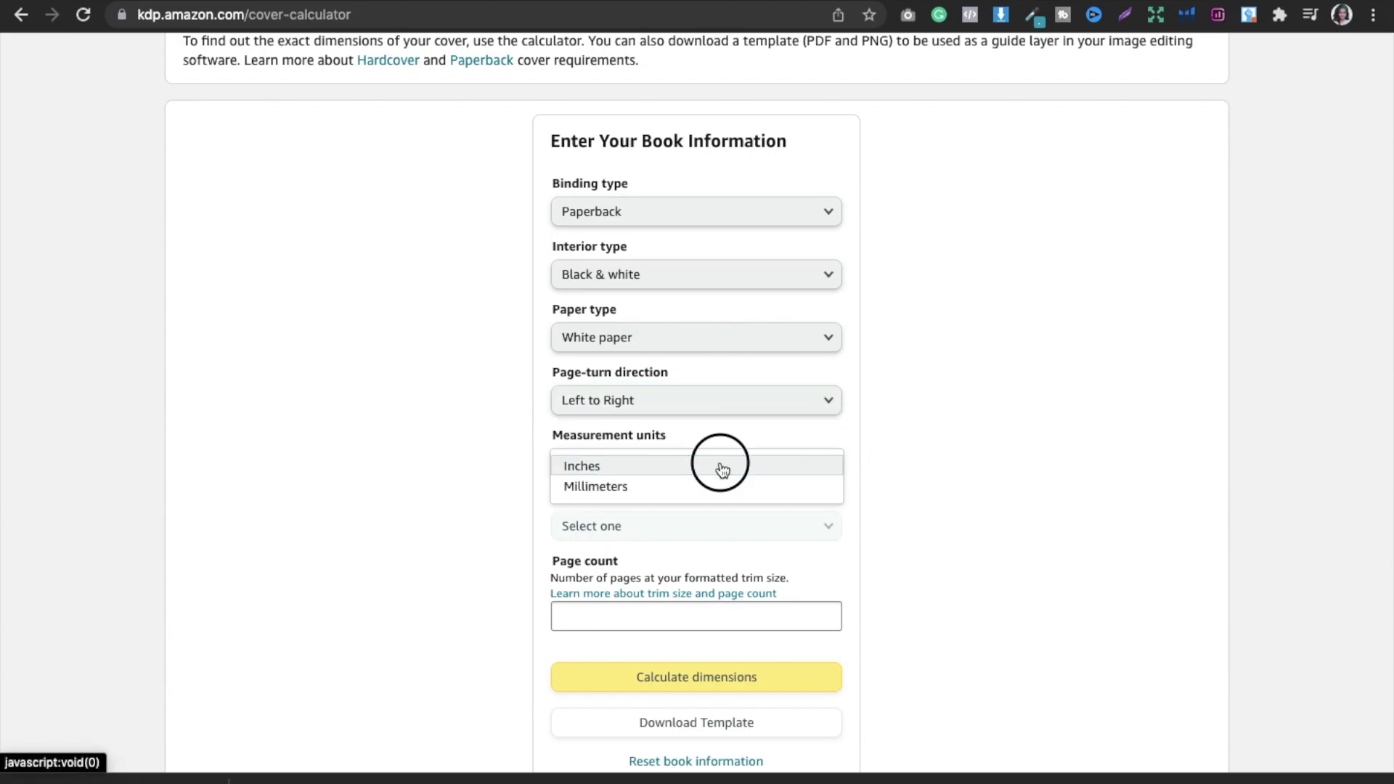
pyautogui.click(759, 527)
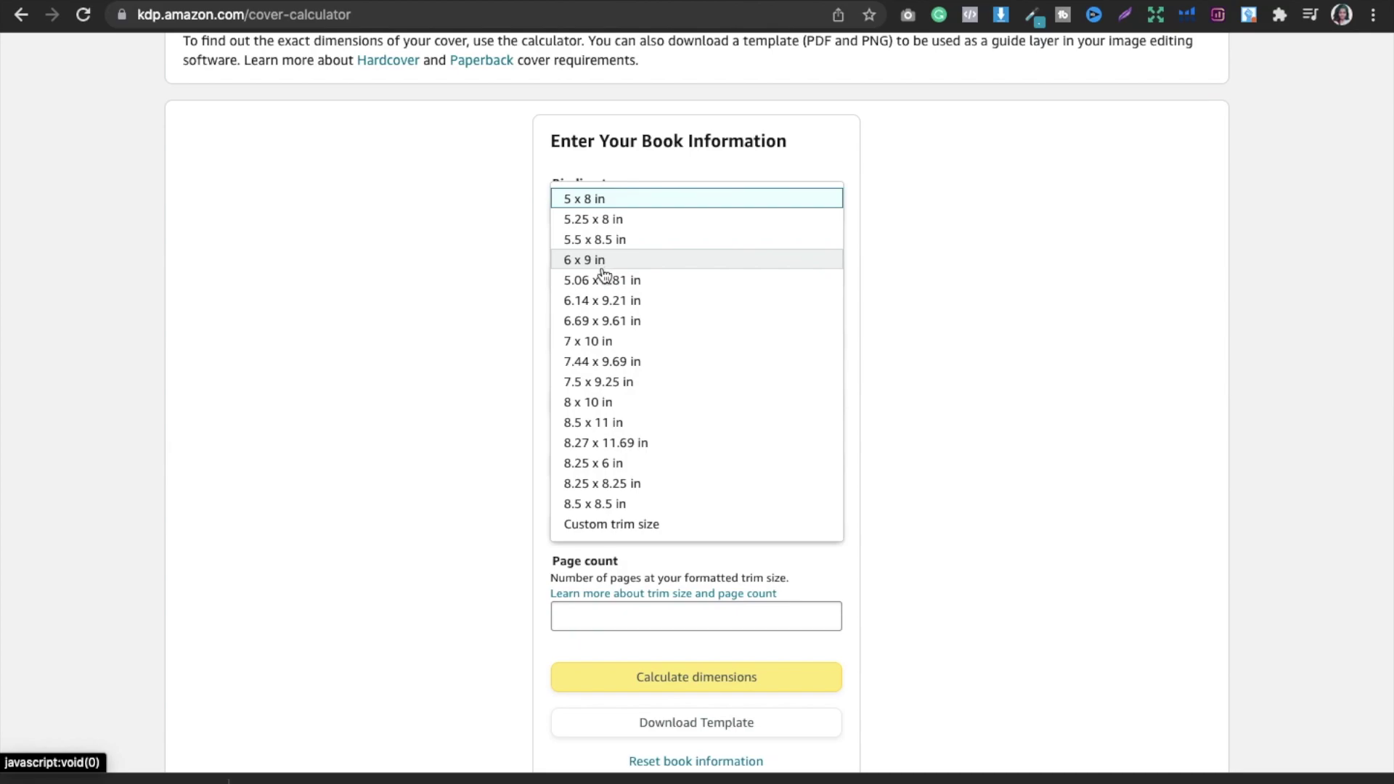
pyautogui.click(613, 422)
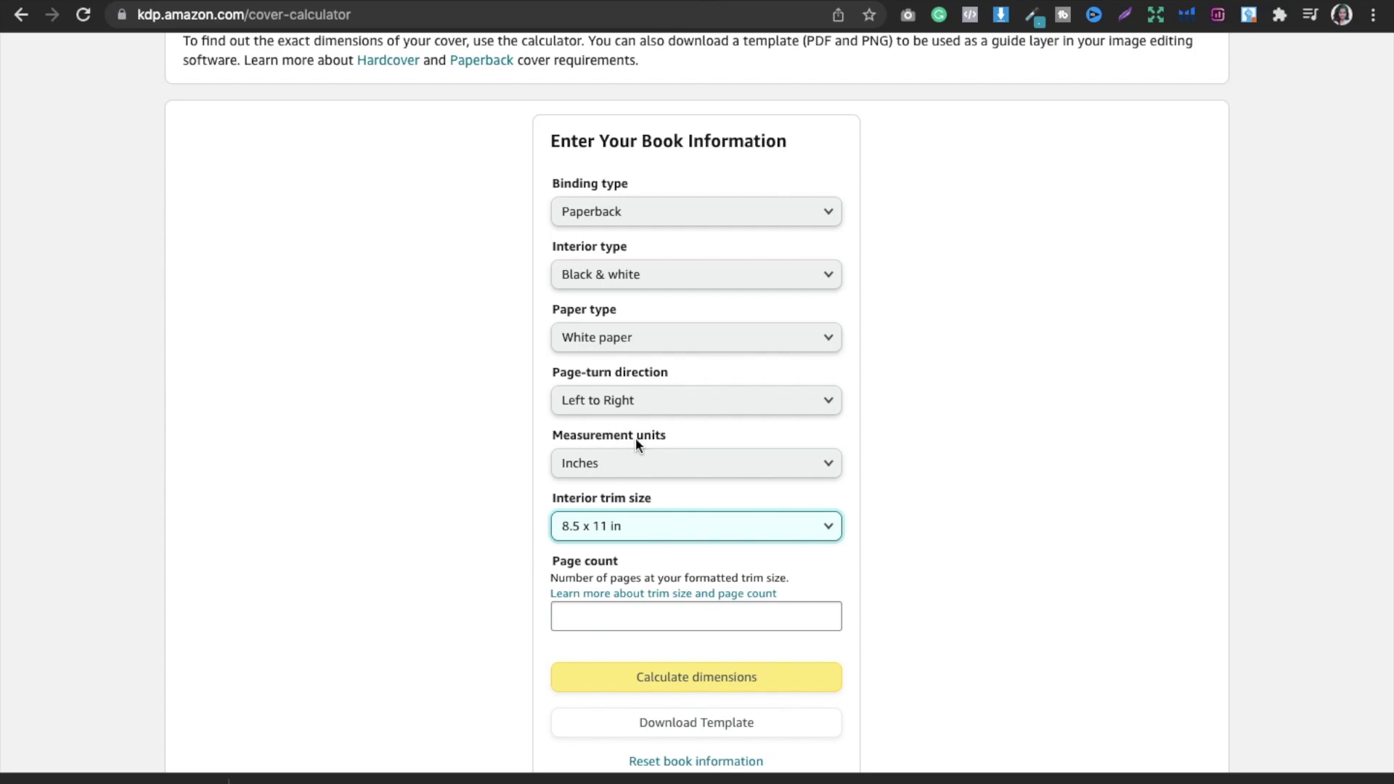
# Calculate the cover dimensions for a page count of 100 and download the matching template.
pyautogui.click(623, 622)
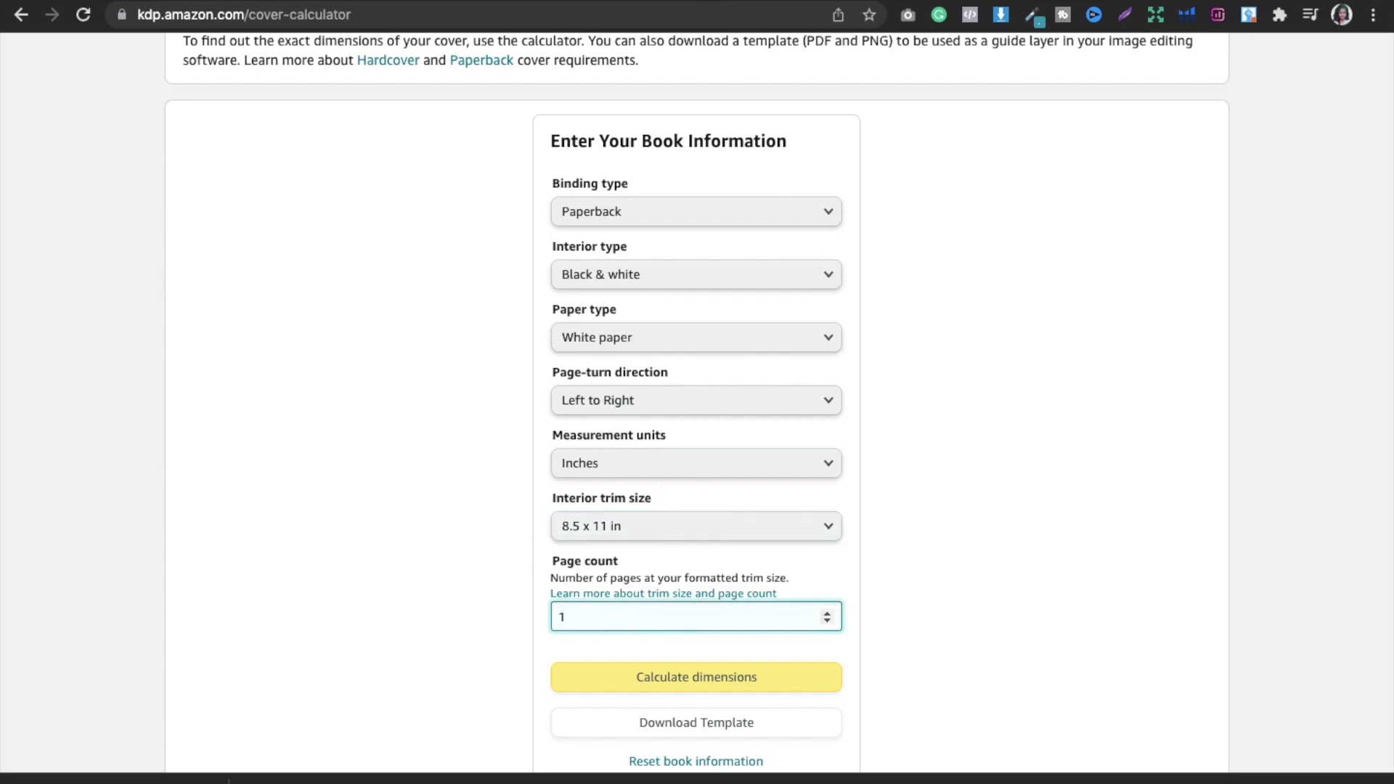
pyautogui.write('100')
pyautogui.scroll(-3, 922, 664)
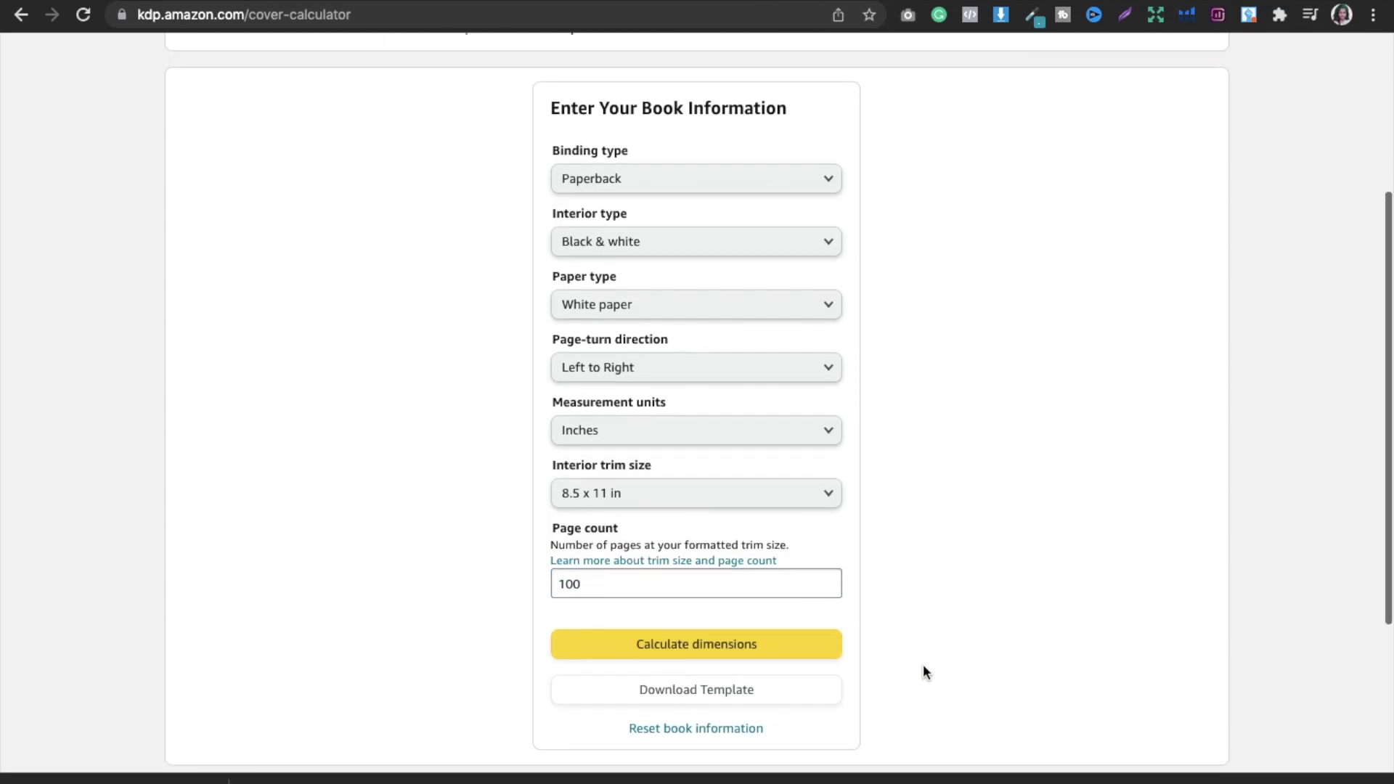
pyautogui.click(705, 571)
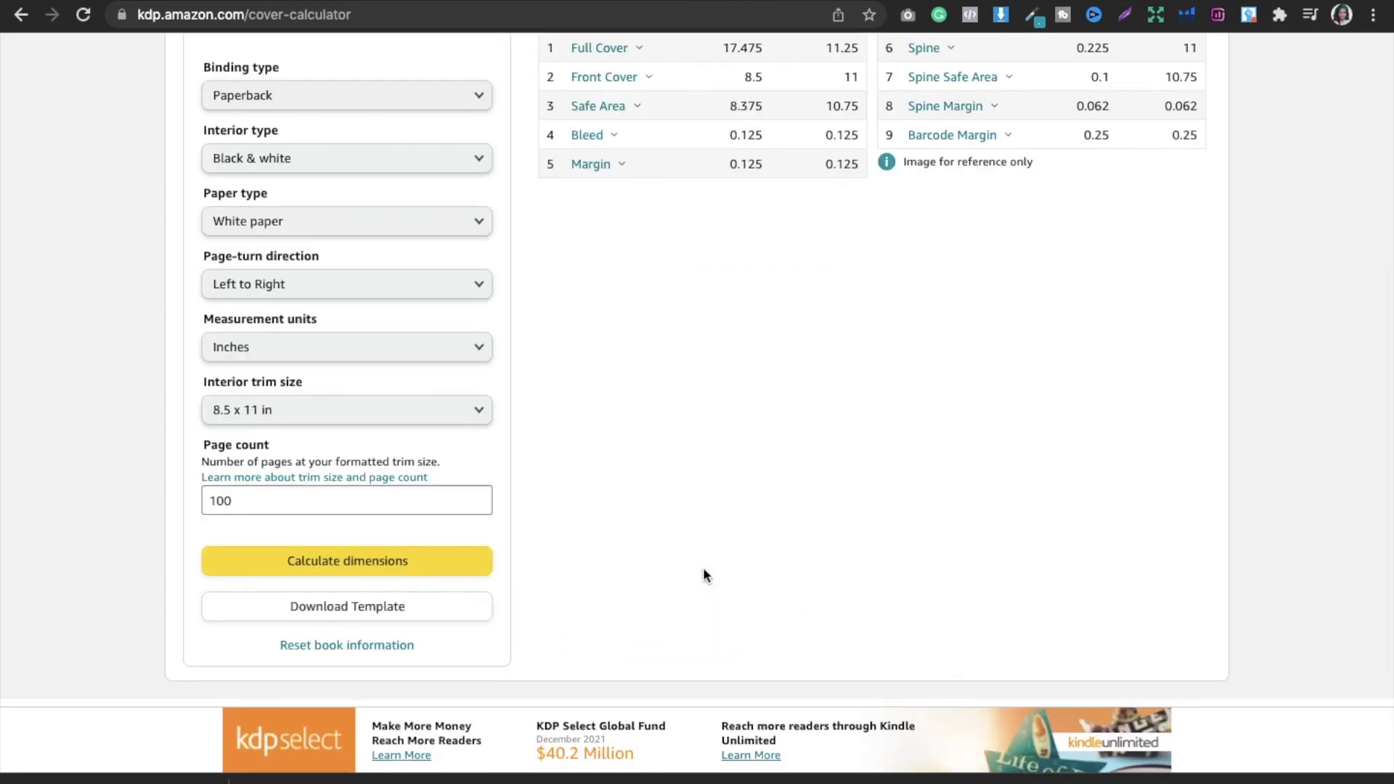
pyautogui.scroll(3, 1220, 273)
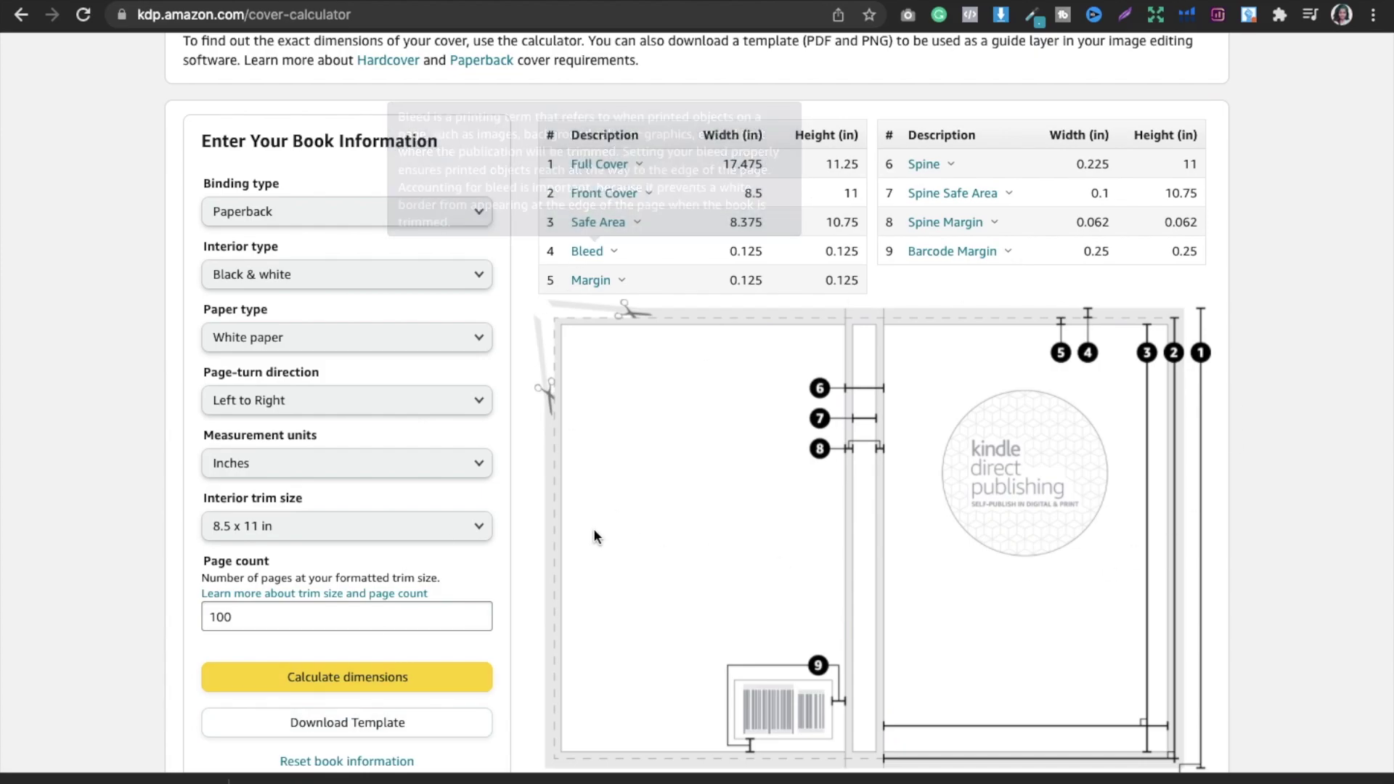
pyautogui.click(320, 729)
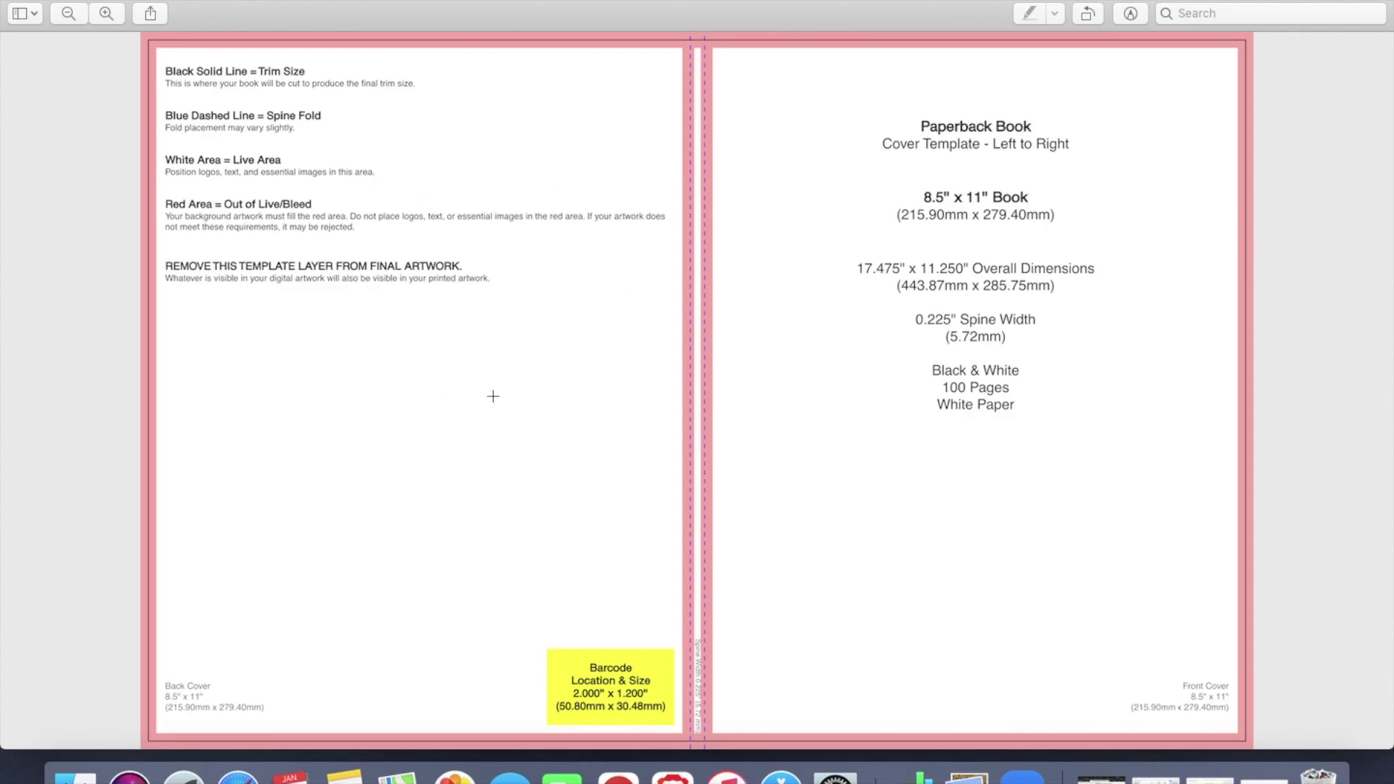
# Switch to the sea creature cover in Canva and start a new design with a custom size.
pyautogui.click(618, 775)
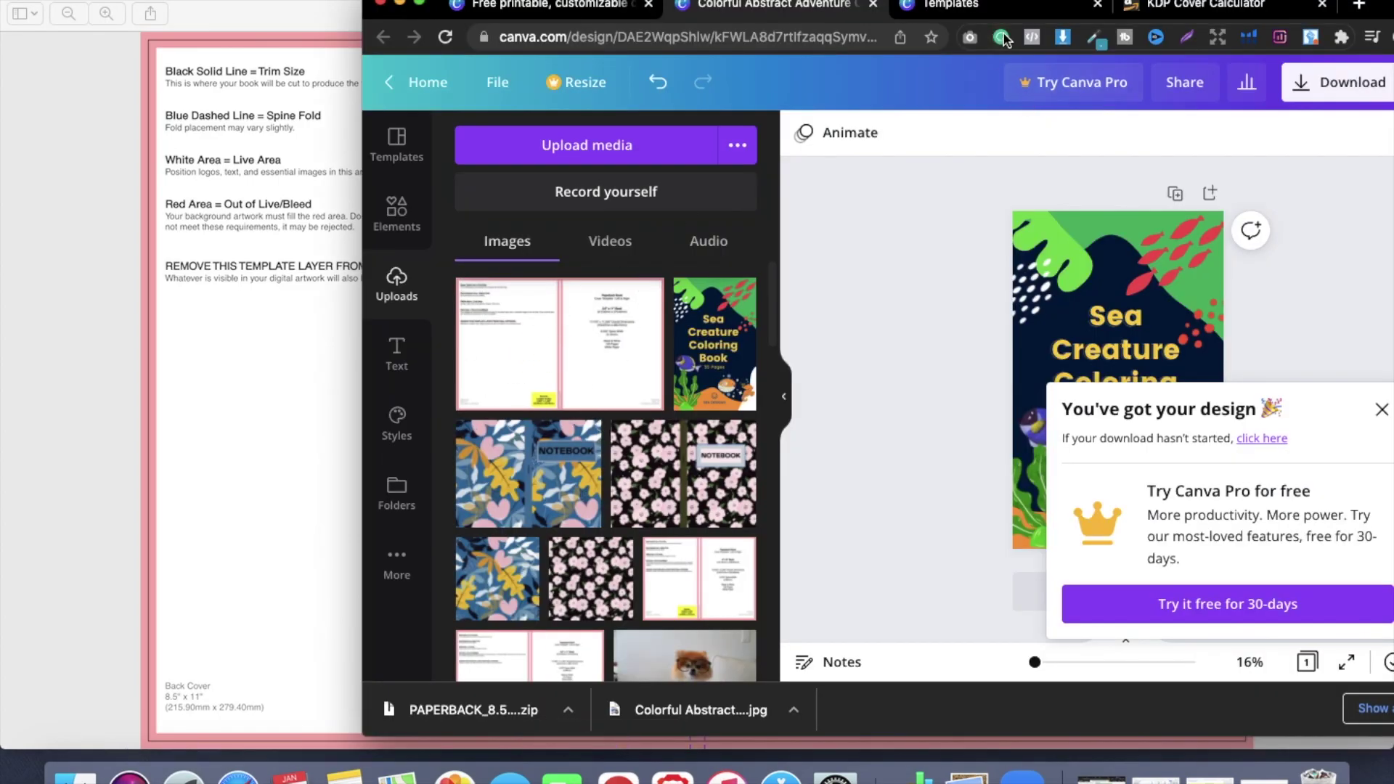
pyautogui.click(497, 82)
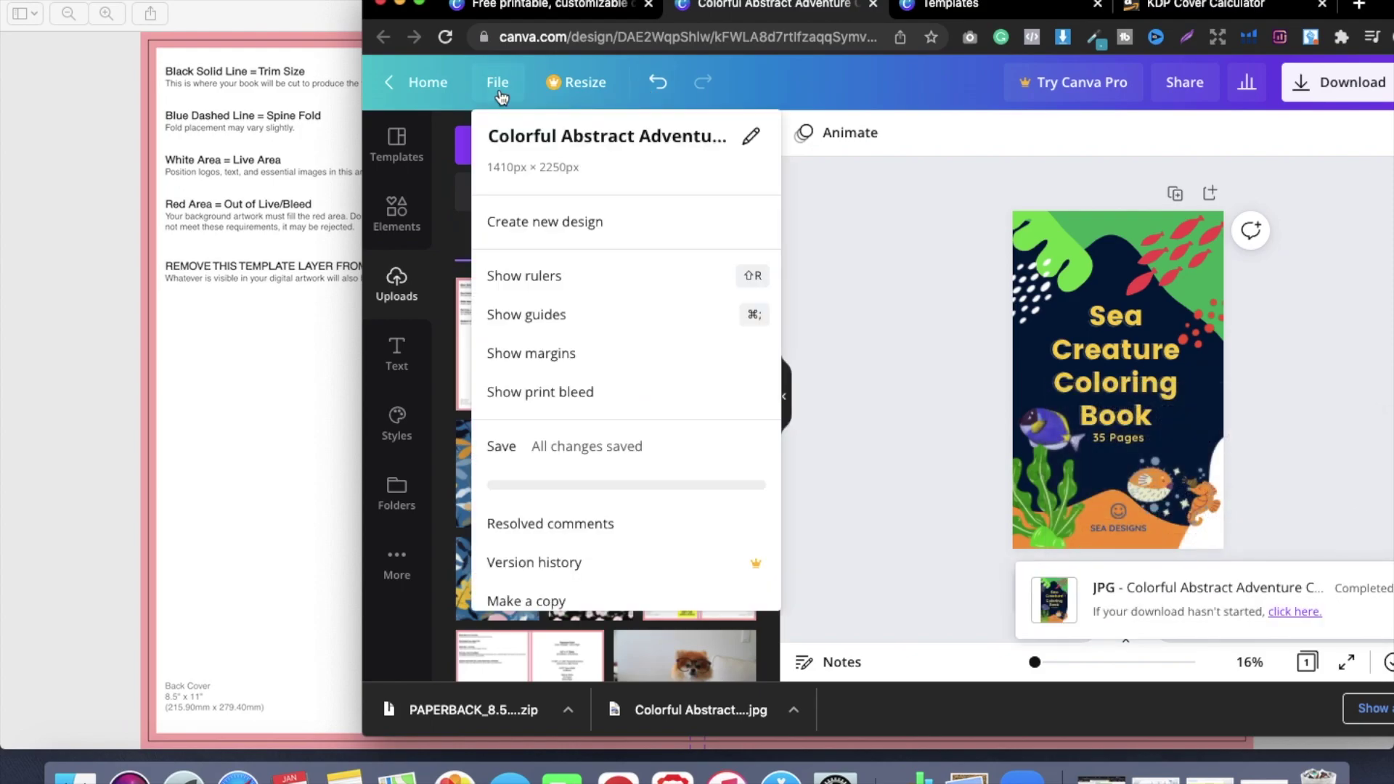
pyautogui.click(540, 230)
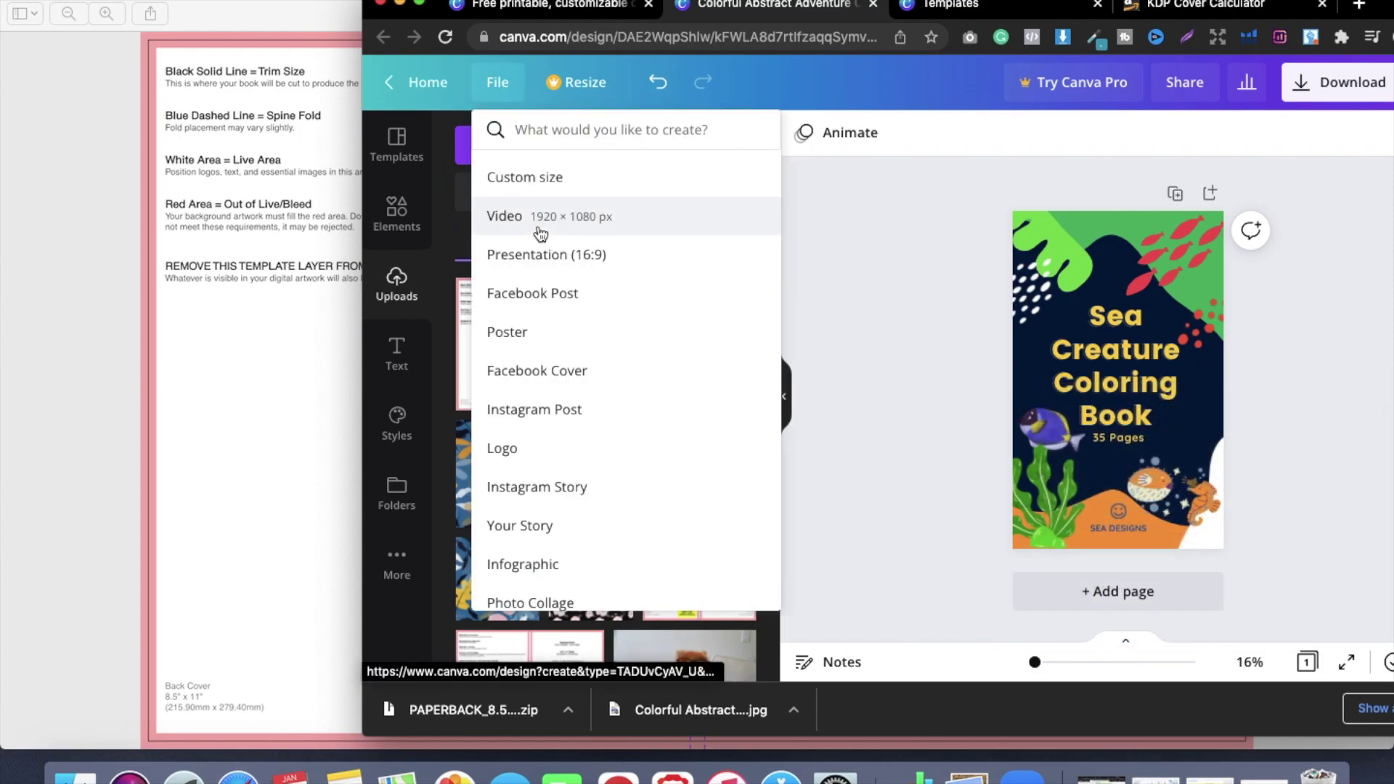
pyautogui.click(541, 182)
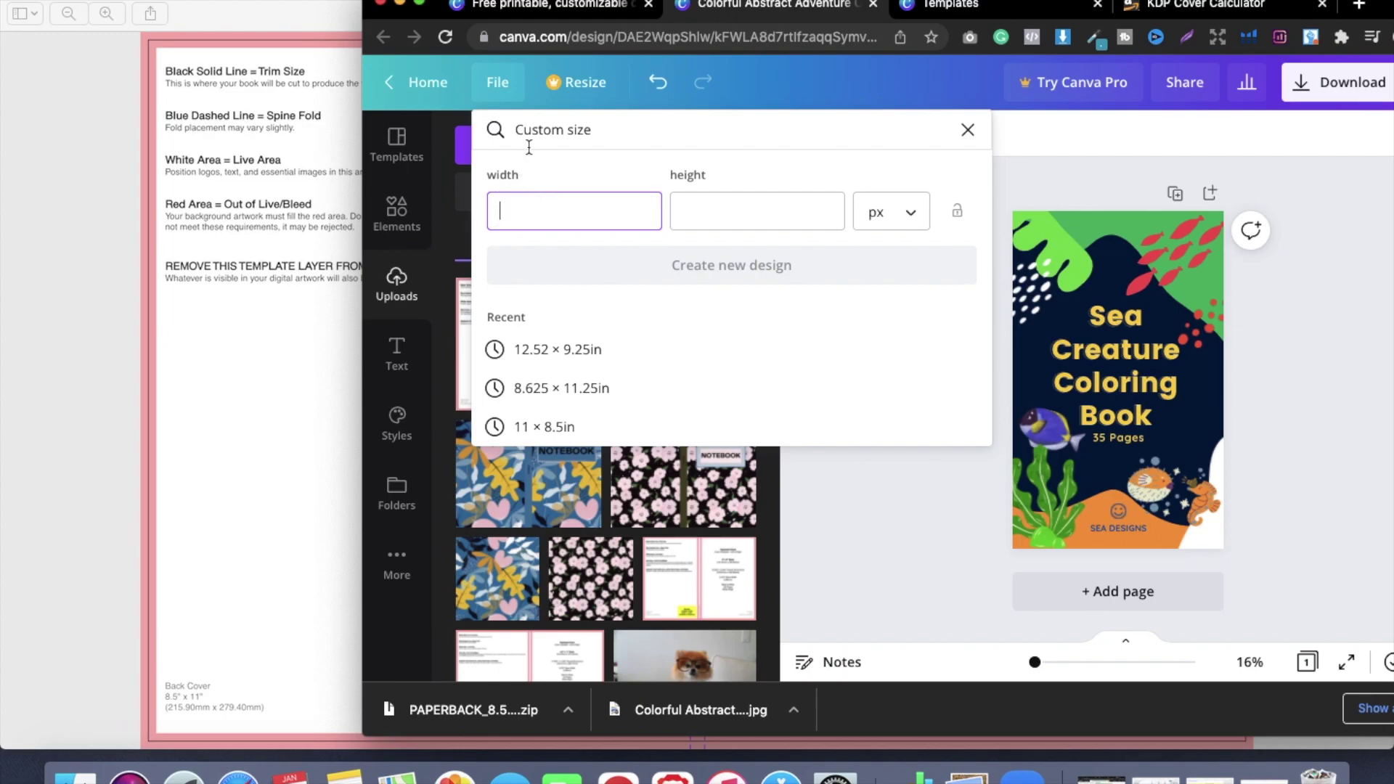
# Set the custom design's unit to inches and its width to 17.475, keeping the template's dimensions in view.
pyautogui.moveTo(1379, 6); pyautogui.dragTo(1354, 138)
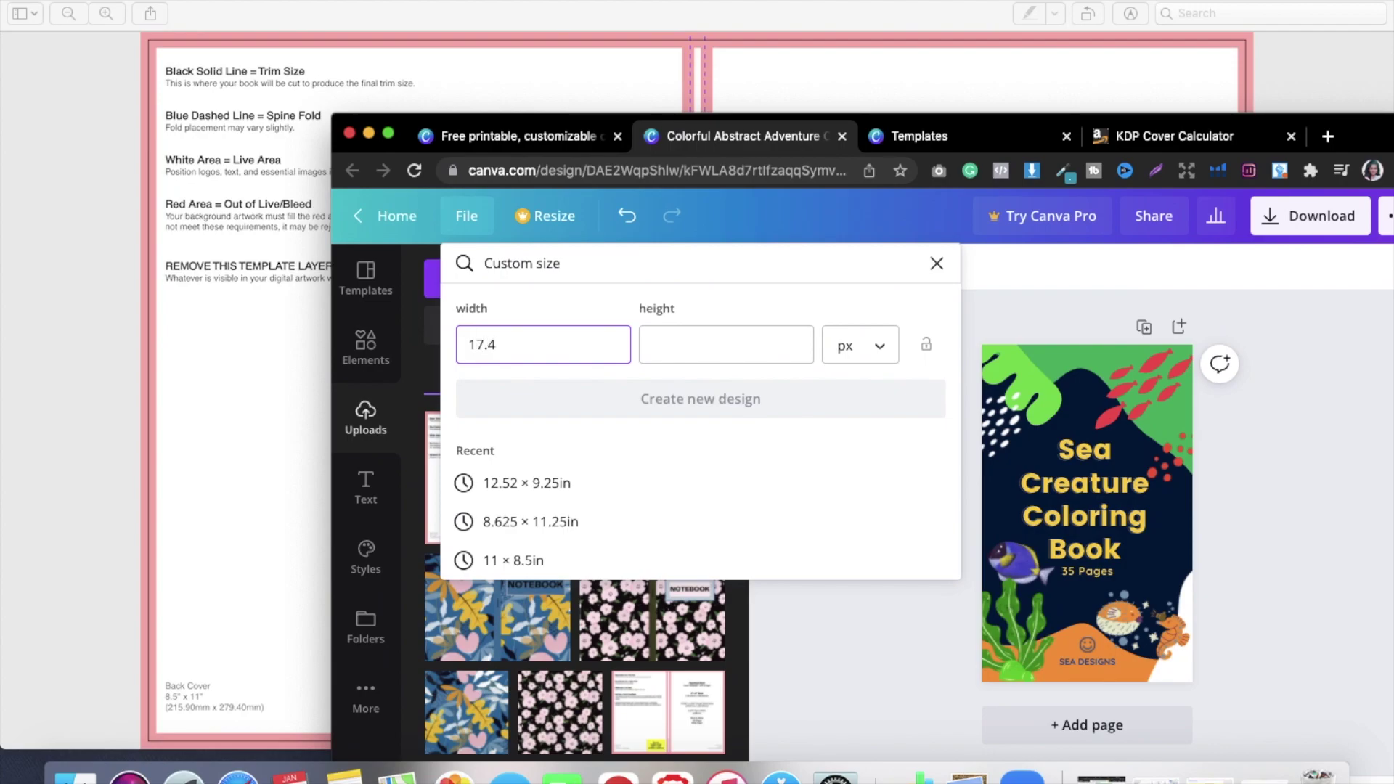
pyautogui.click(884, 347)
pyautogui.click(844, 387)
pyautogui.click(523, 347)
pyautogui.press('BackSpace')
pyautogui.press('BackSpace')
pyautogui.press('BackSpace')
pyautogui.press('BackSpace')
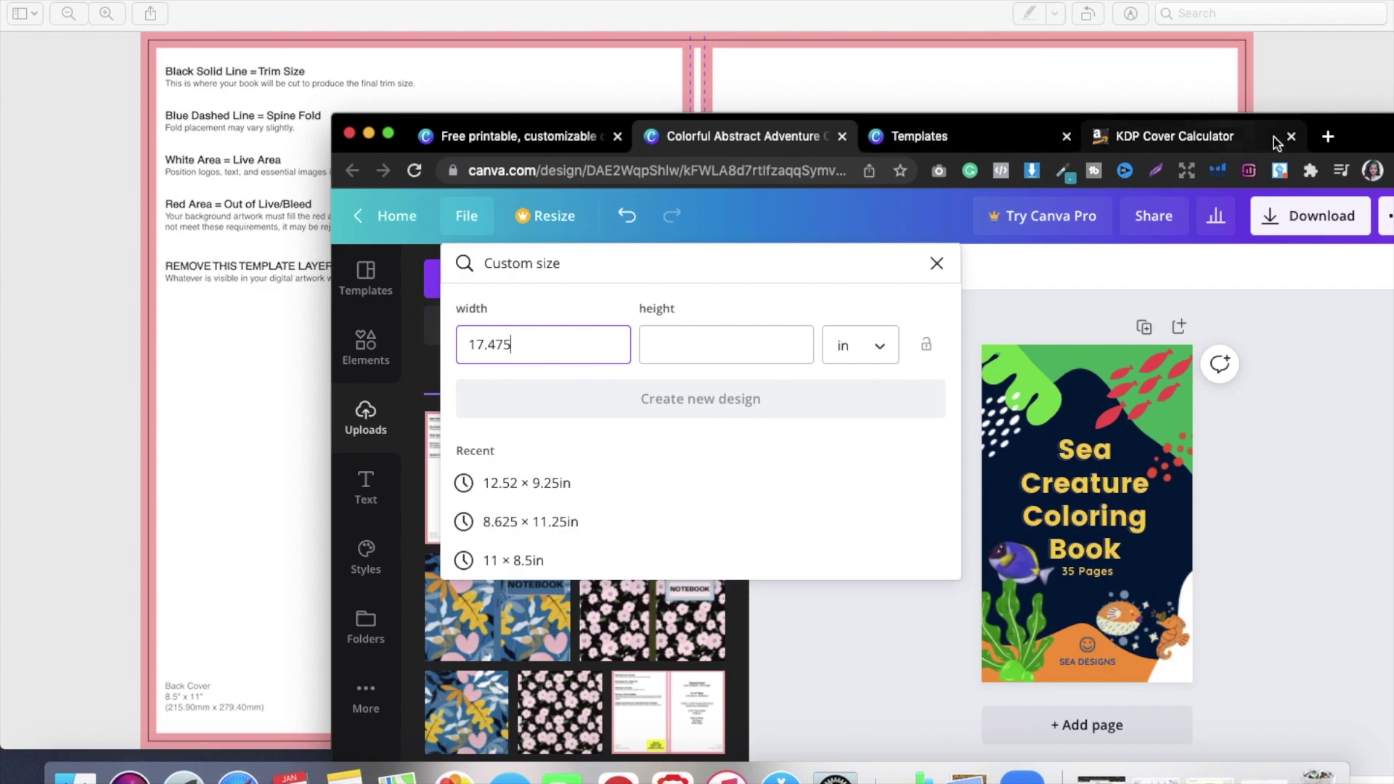
# Set the height to 11.250 in, create the new design and show the browser full screen.
pyautogui.moveTo(1362, 132)
pyautogui.mouseDown()
pyautogui.moveTo(1368, 377)
pyautogui.moveTo(1347, 151)
pyautogui.mouseUp()
pyautogui.click(725, 364)
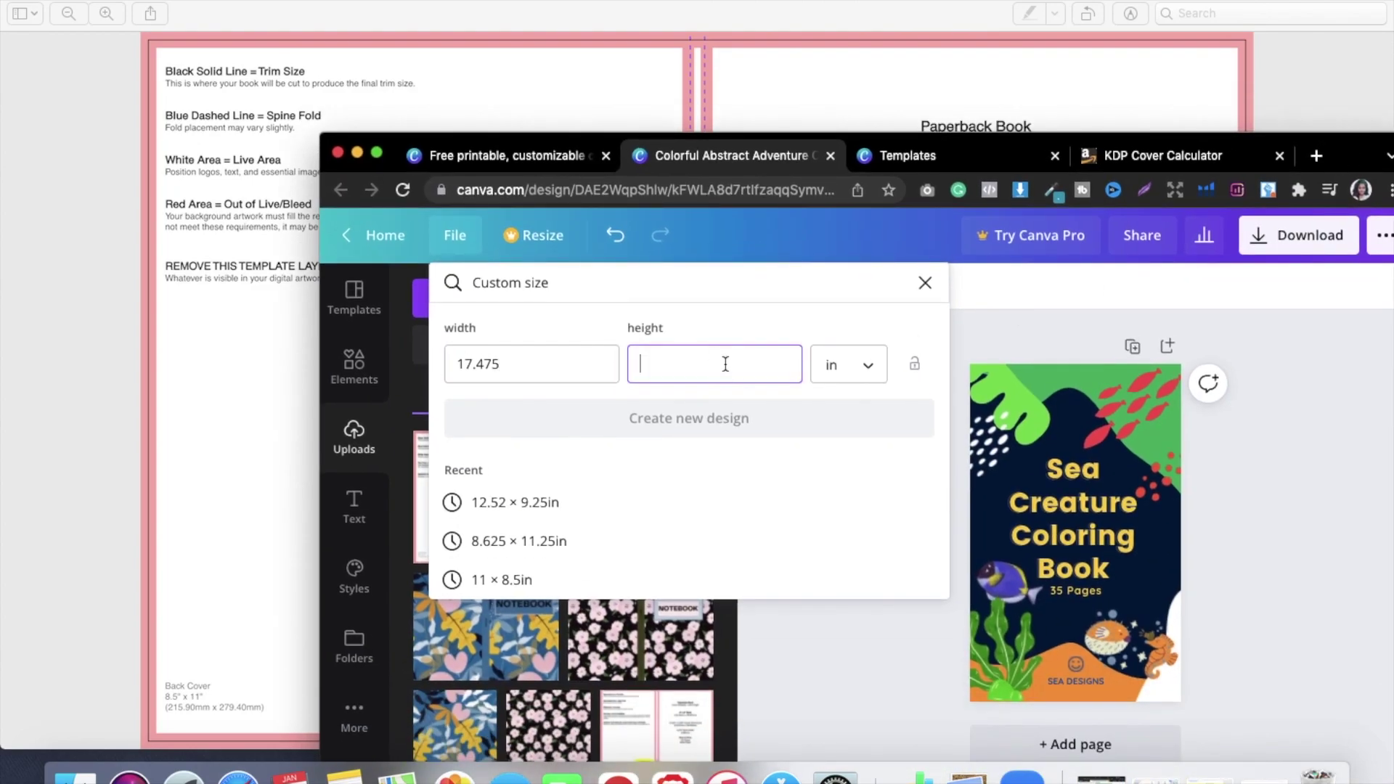
pyautogui.write('11.250')
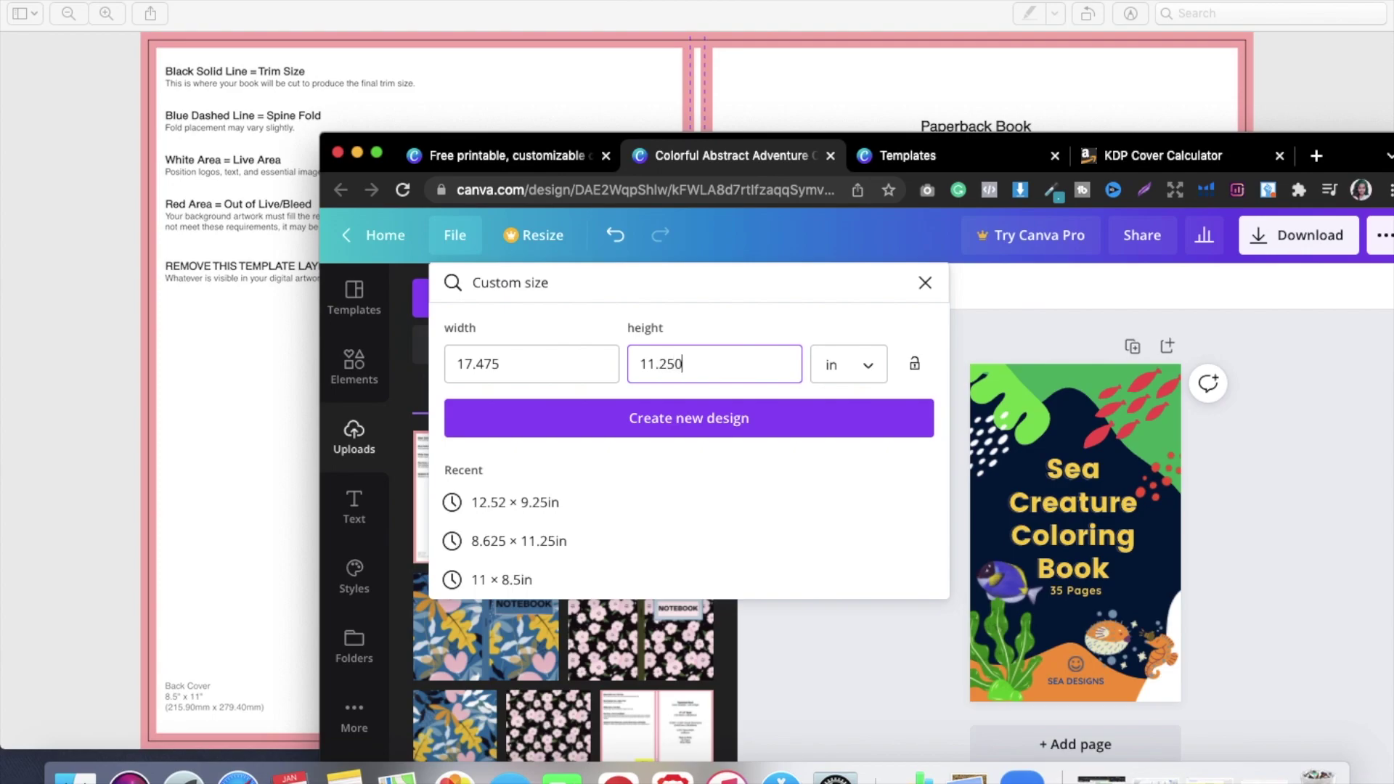
pyautogui.click(753, 434)
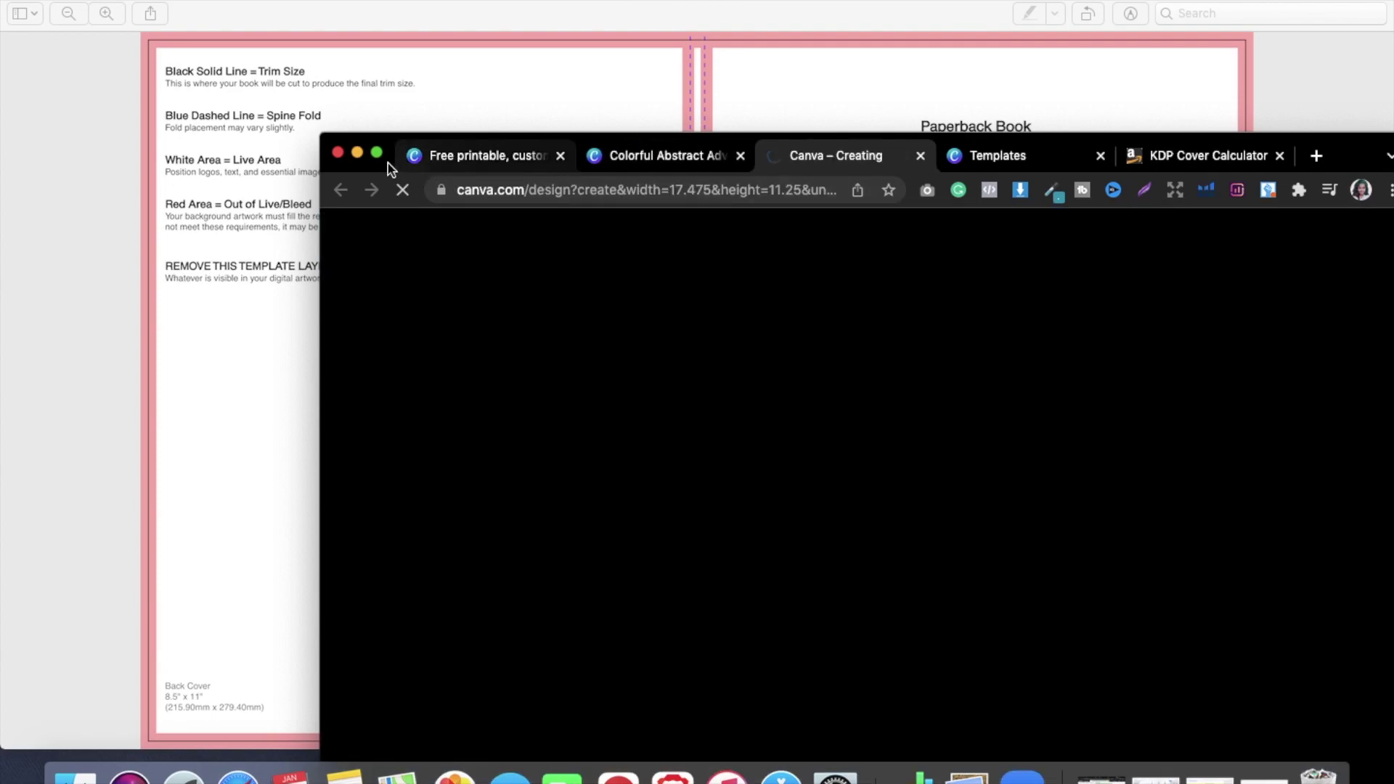
pyautogui.click(378, 155)
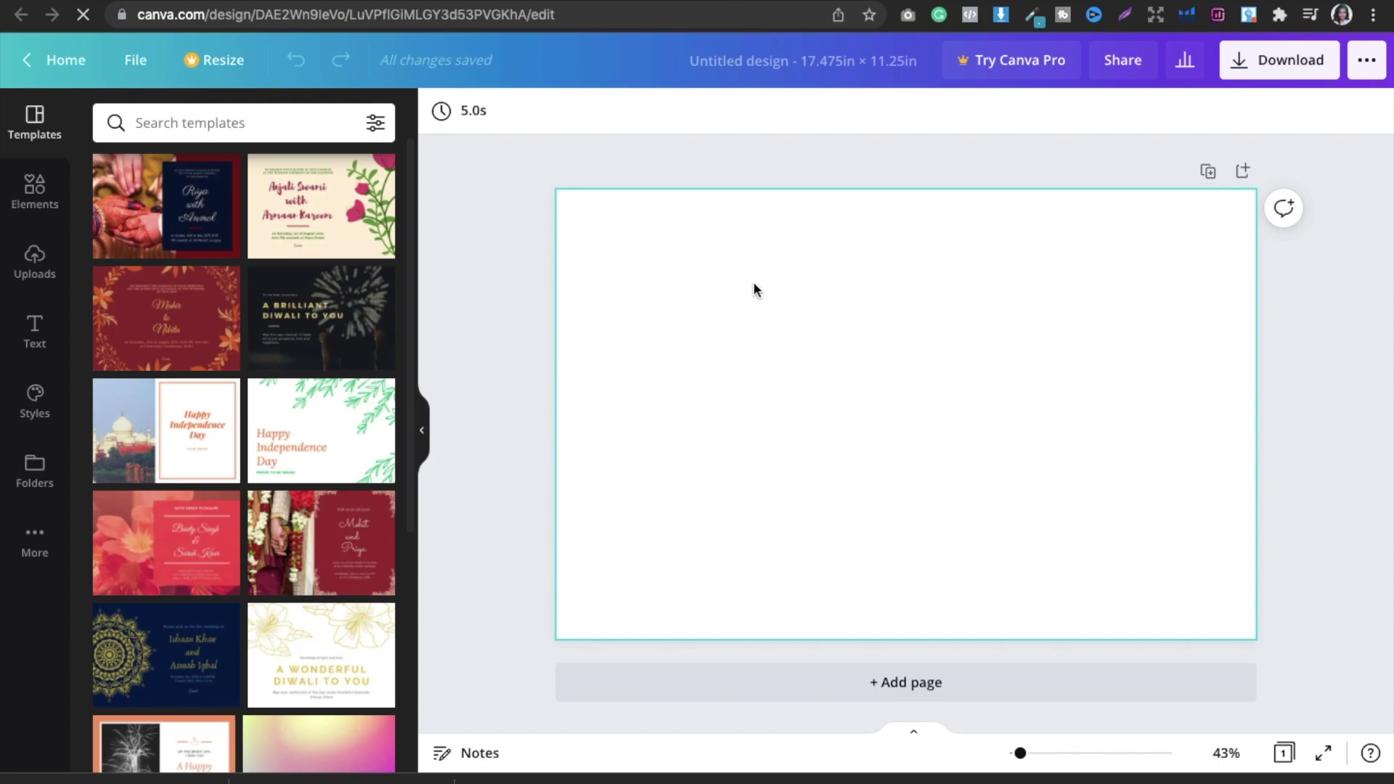
# Place the uploaded KDP cover template on the page and enlarge it to fill the whole canvas.
pyautogui.click(24, 268)
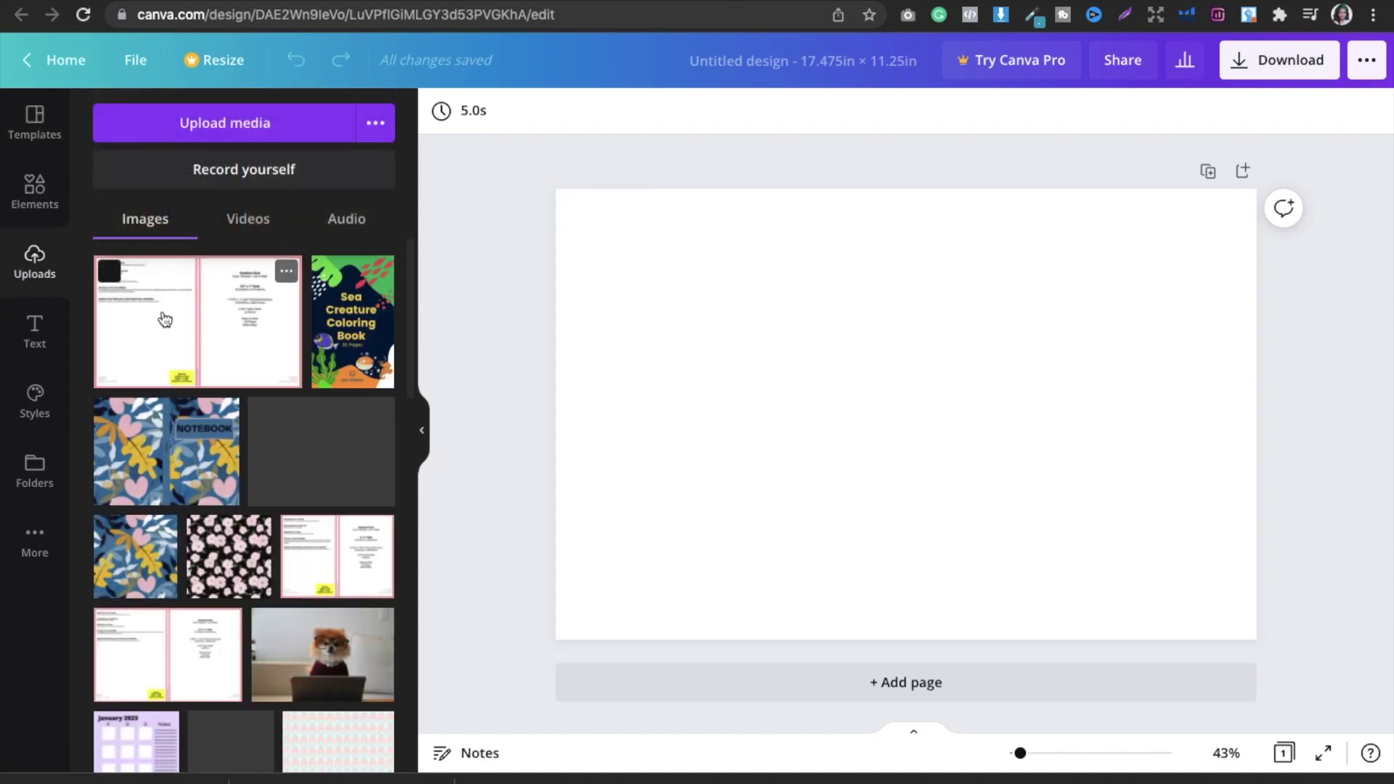
pyautogui.click(166, 329)
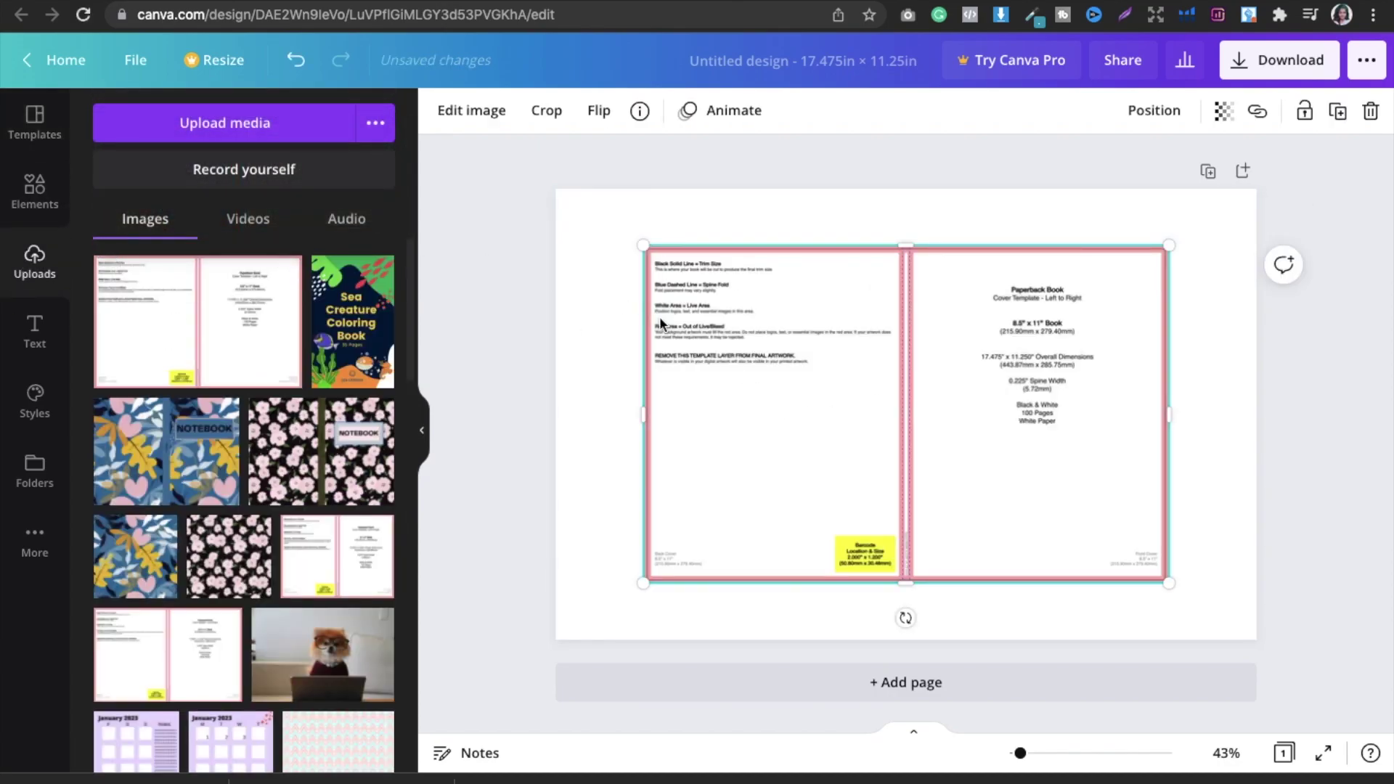
pyautogui.moveTo(643, 245); pyautogui.dragTo(555, 188)
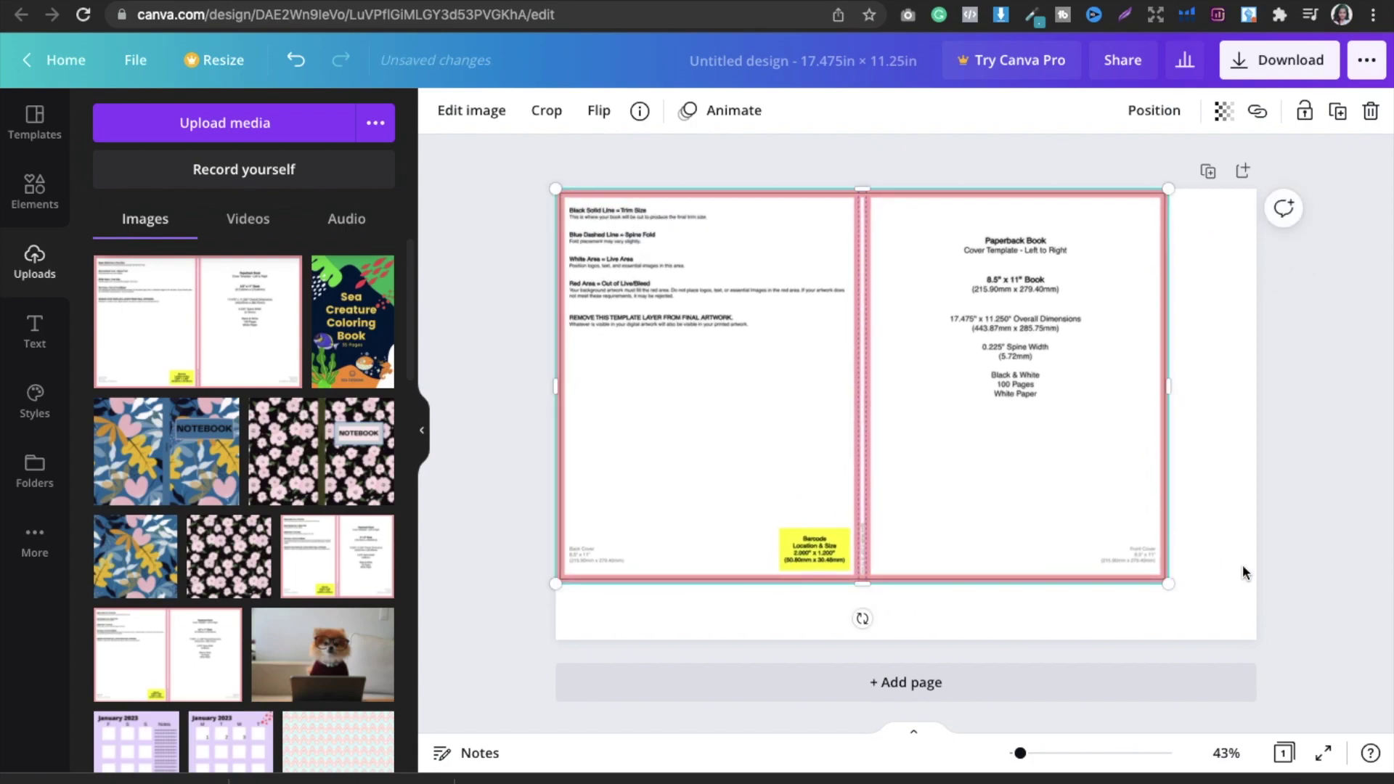
pyautogui.moveTo(1167, 581); pyautogui.dragTo(1258, 638)
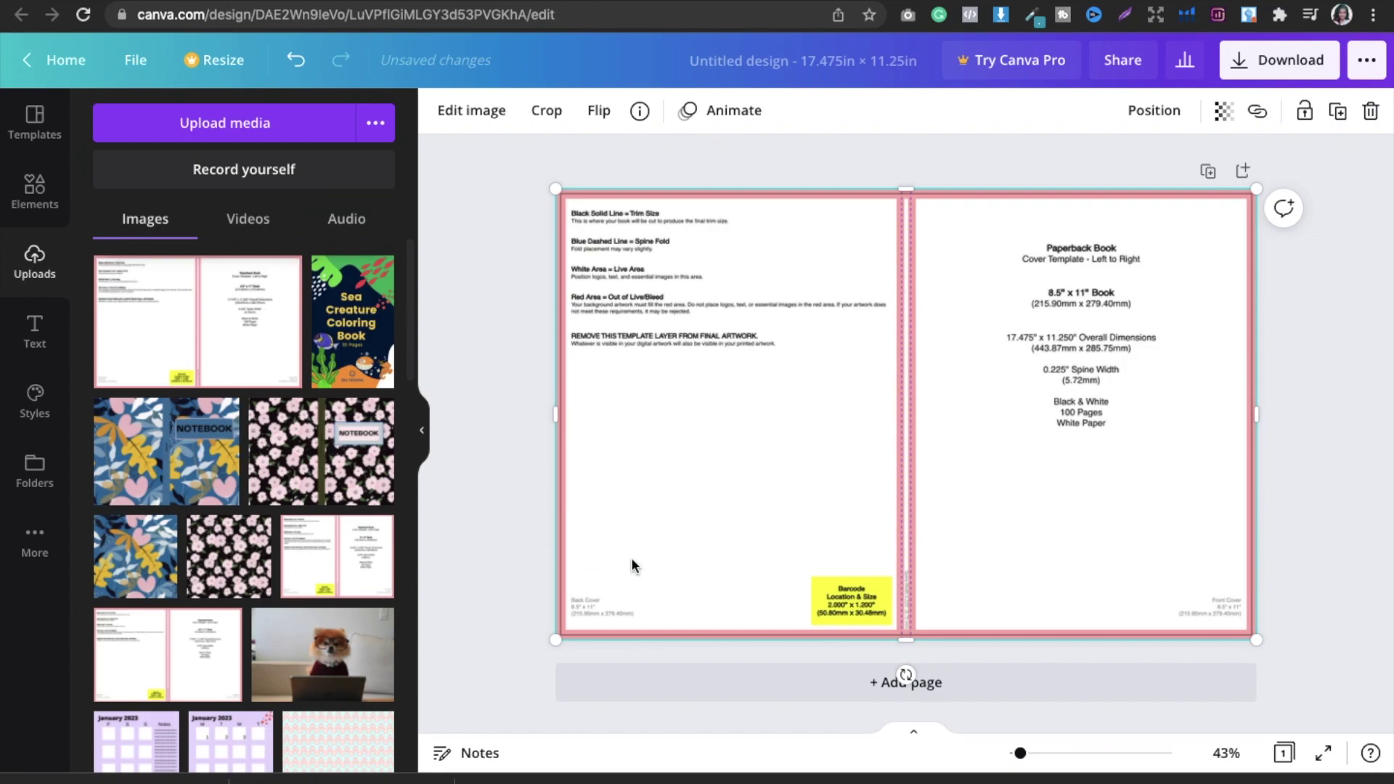
# Add a square shape and reshape it into a narrow full-height strip covering the template's spine.
pyautogui.click(32, 190)
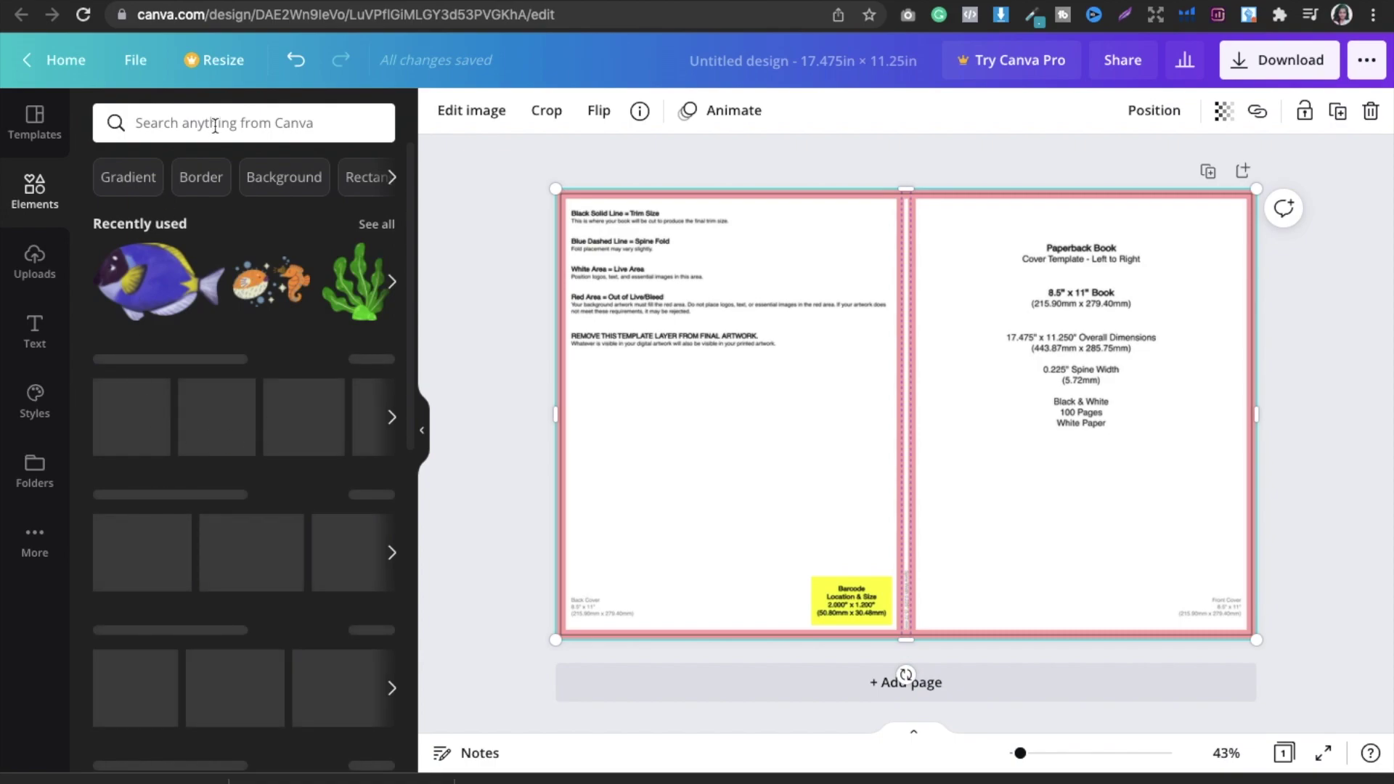
pyautogui.click(371, 359)
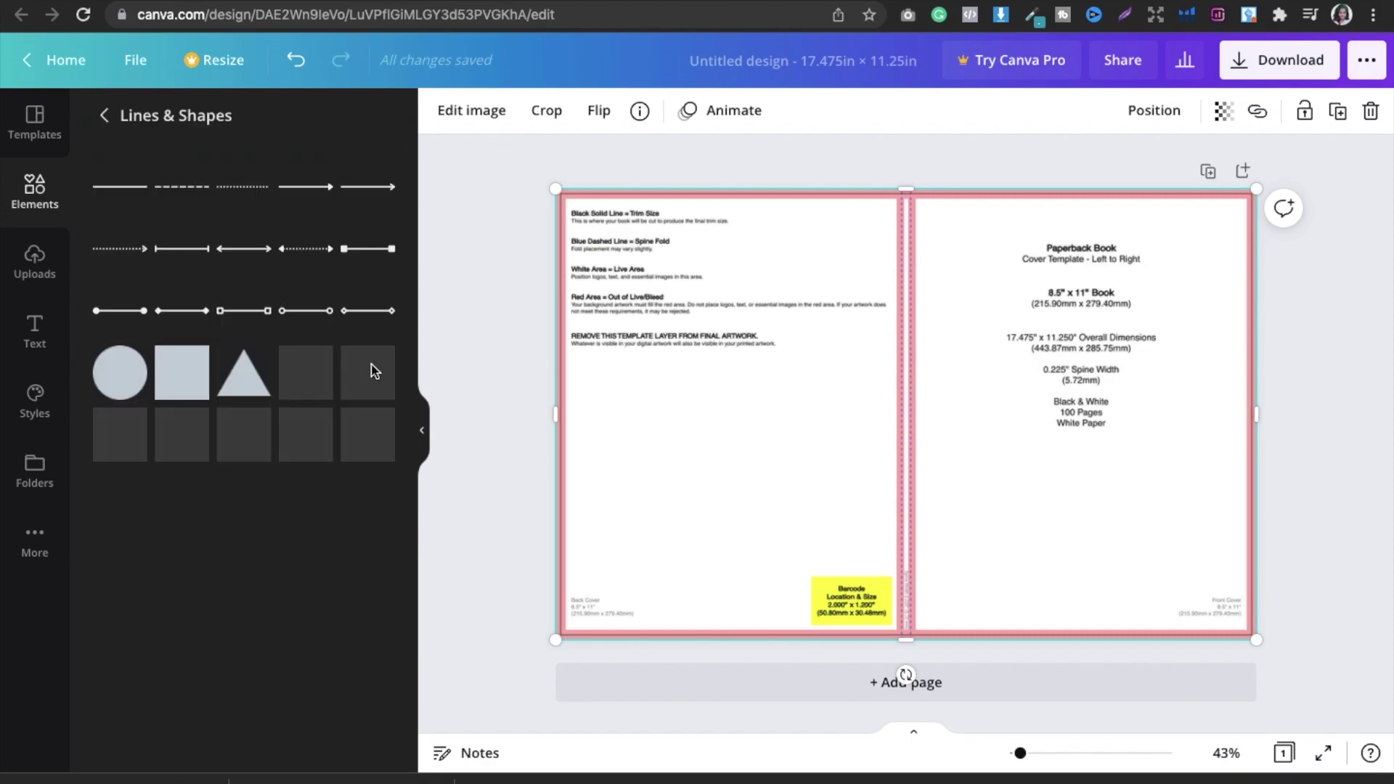
pyautogui.click(178, 378)
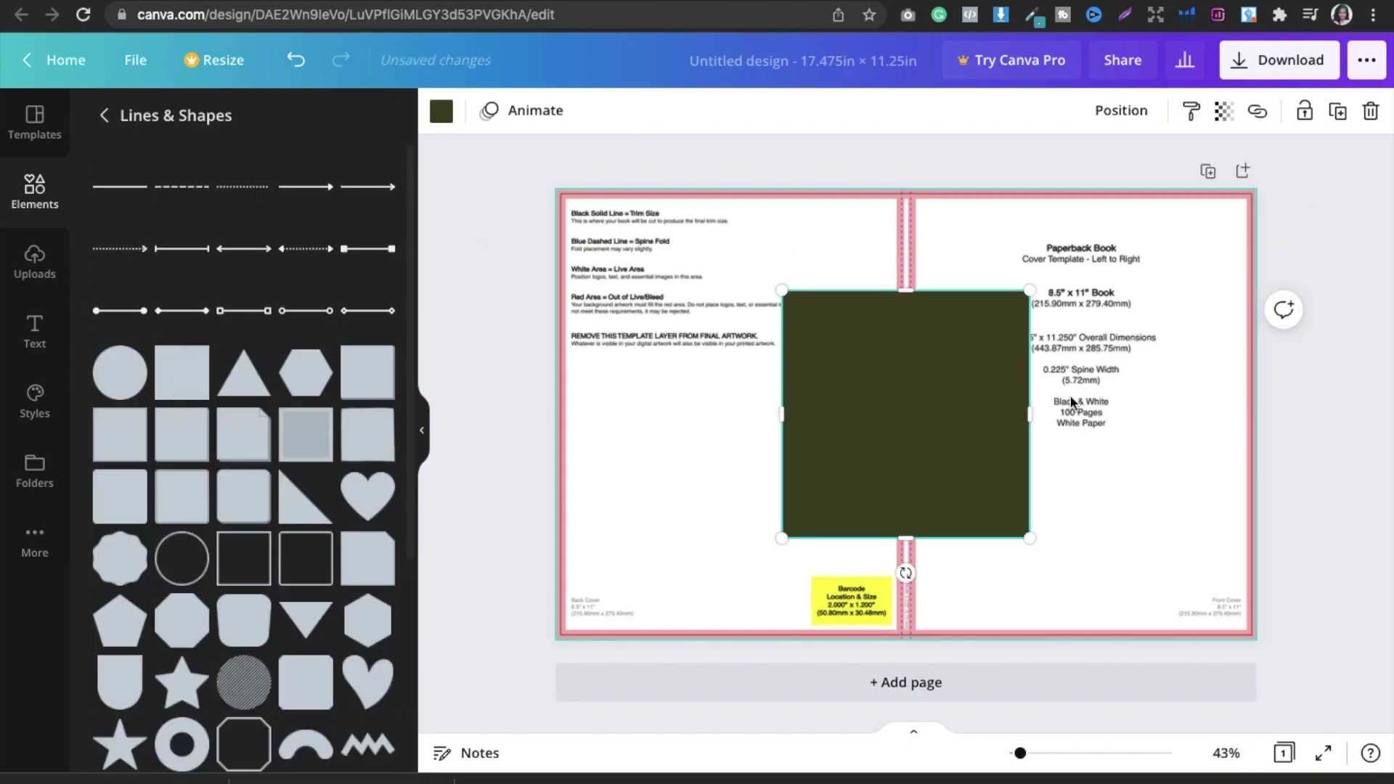
pyautogui.moveTo(1029, 414); pyautogui.dragTo(927, 412)
pyautogui.moveTo(784, 417); pyautogui.dragTo(925, 321)
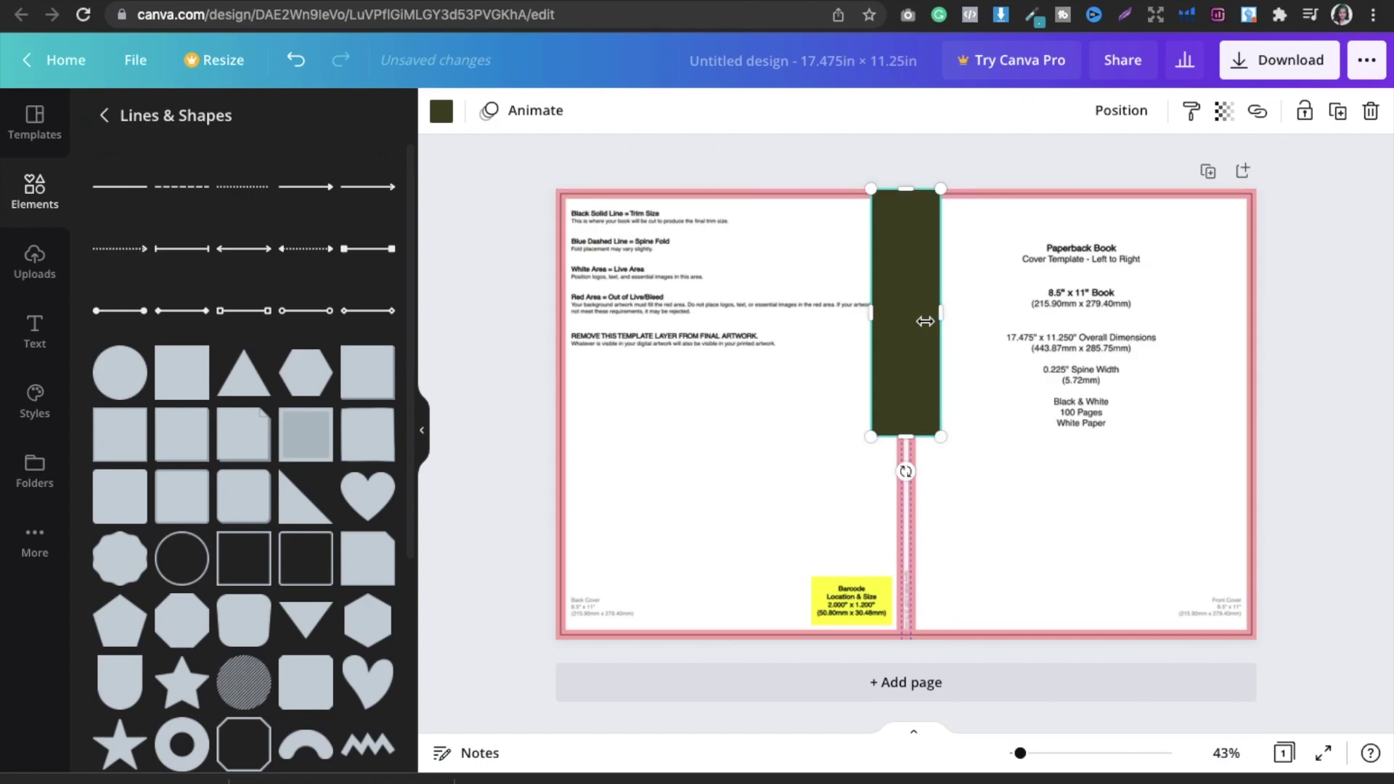
pyautogui.moveTo(905, 436); pyautogui.dragTo(925, 638)
pyautogui.moveTo(874, 415)
pyautogui.mouseDown()
pyautogui.moveTo(934, 416)
pyautogui.moveTo(881, 414)
pyautogui.moveTo(930, 414)
pyautogui.moveTo(895, 414)
pyautogui.mouseUp()
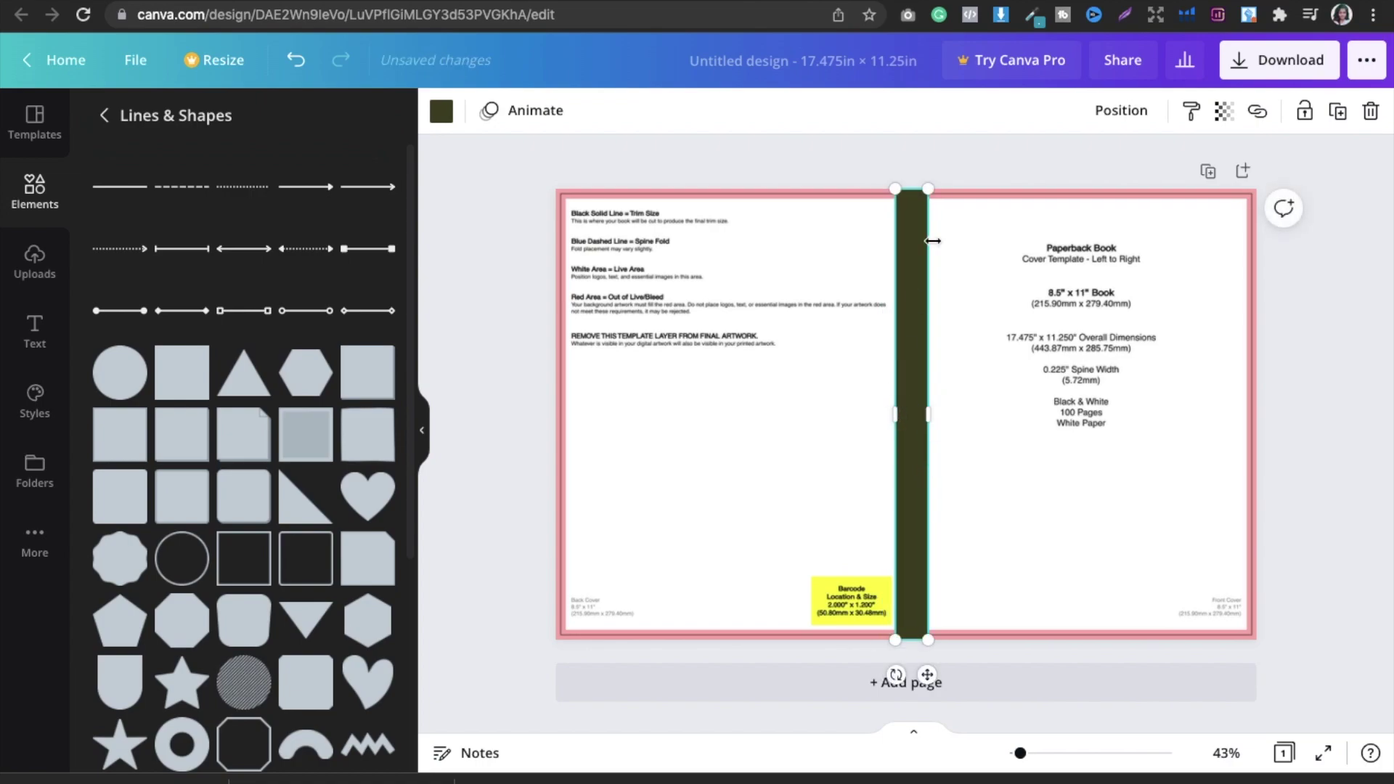
# Delete the KDP template image from behind the spine strip.
pyautogui.click(970, 149)
pyautogui.click(1045, 318)
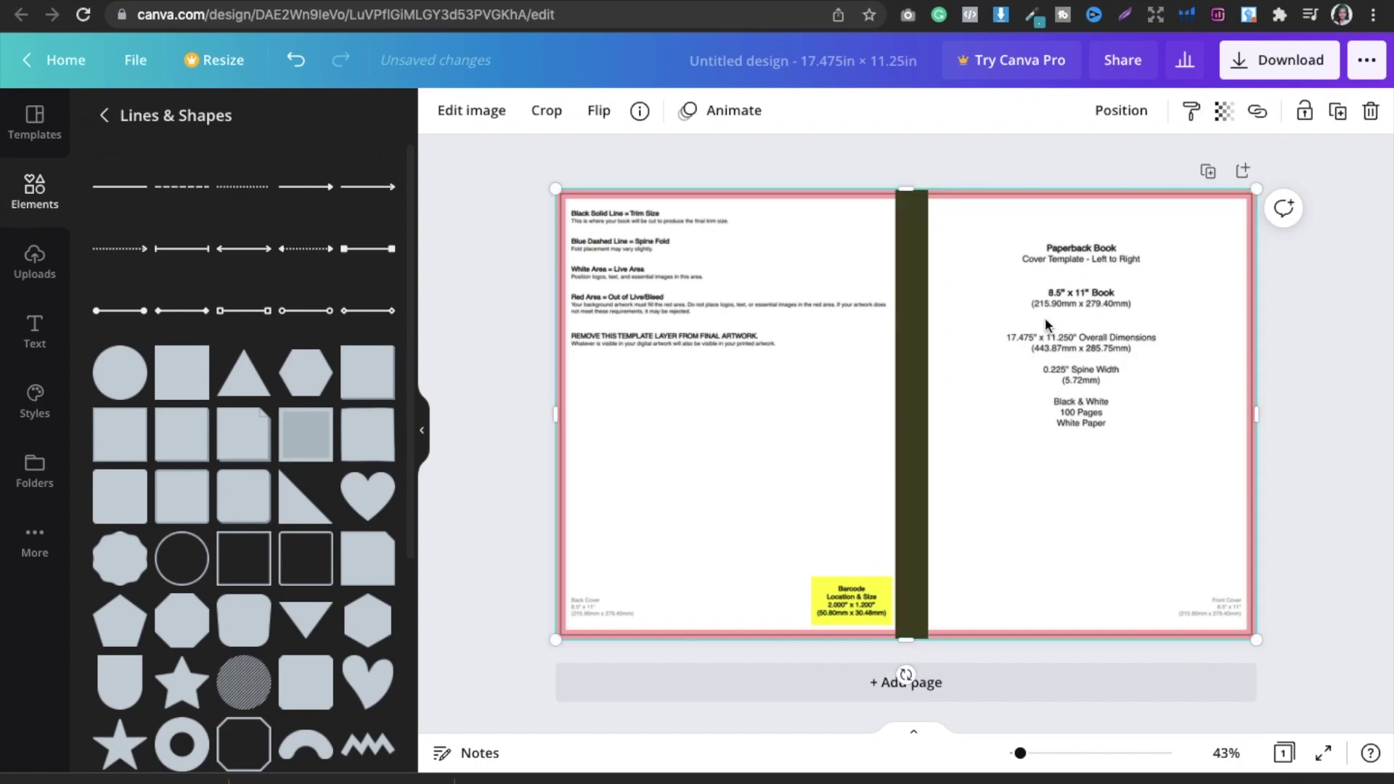
pyautogui.press('Delete')
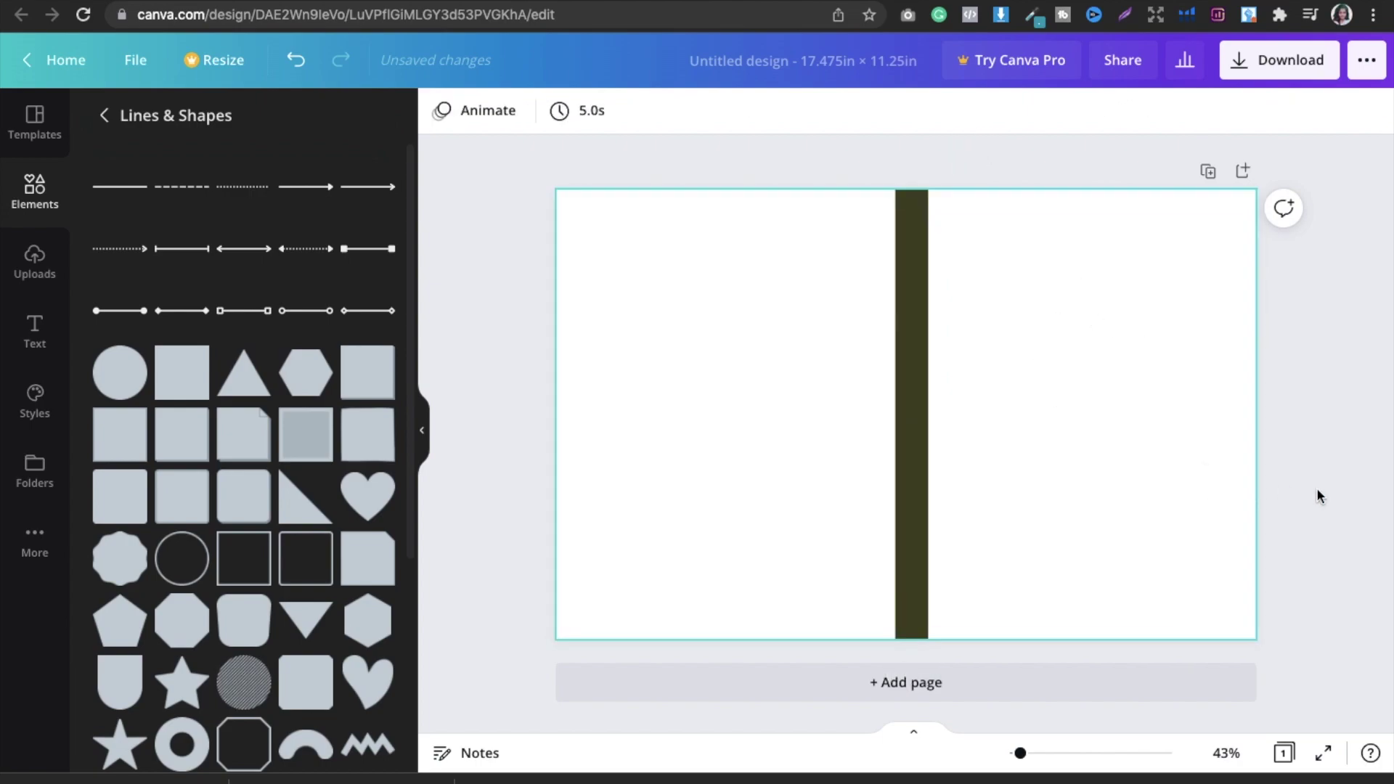
# Place the uploaded sea creature cover image against the spine strip and enlarge it to fill the front cover area.
pyautogui.click(29, 270)
pyautogui.click(333, 341)
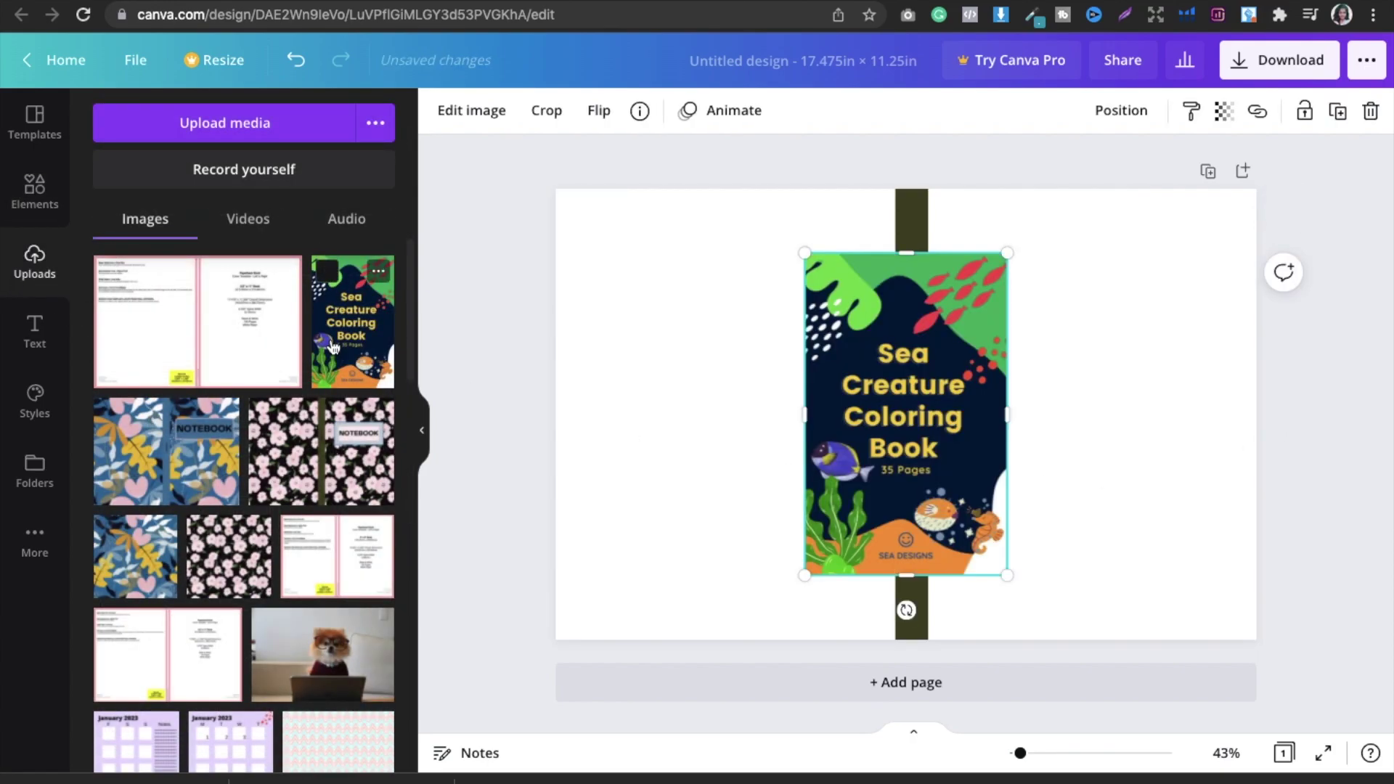
pyautogui.moveTo(886, 422); pyautogui.dragTo(1011, 359)
pyautogui.moveTo(1132, 516); pyautogui.dragTo(1292, 595)
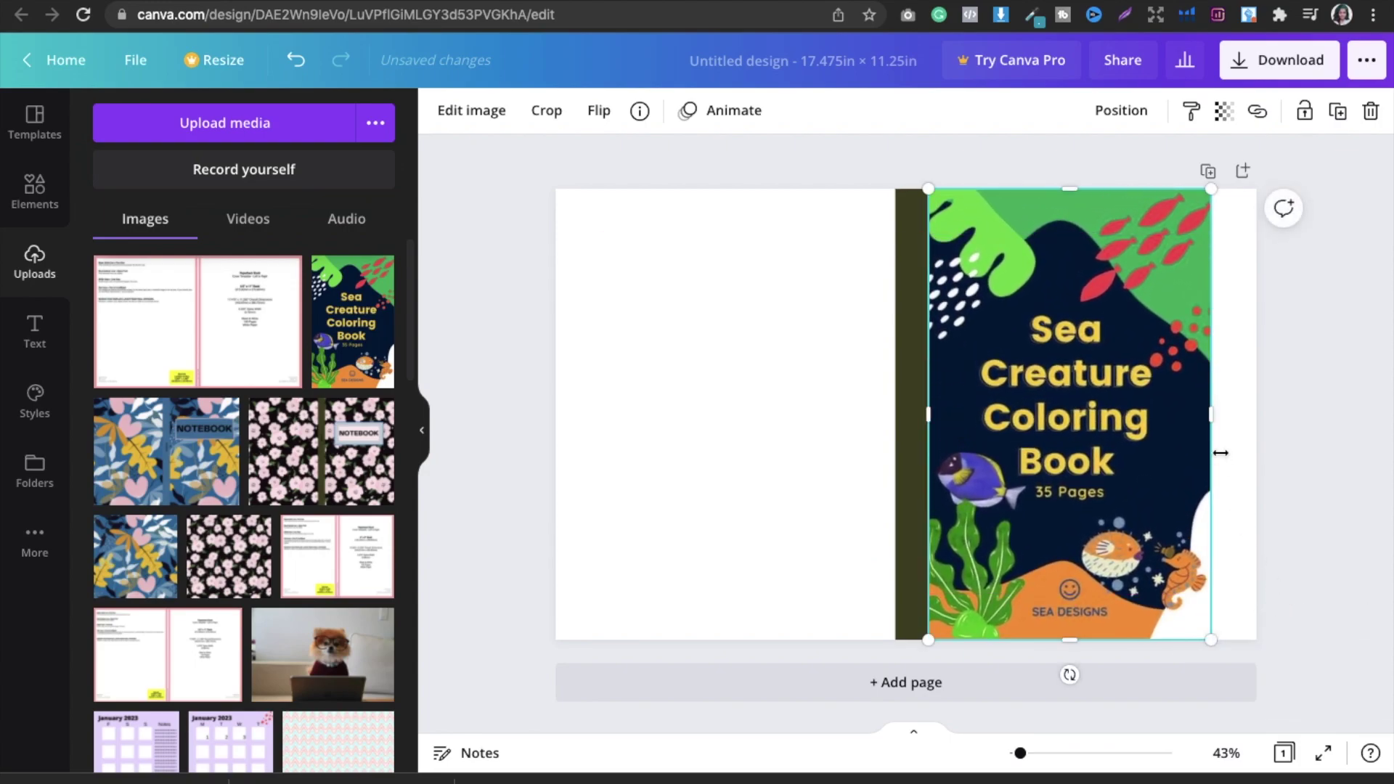
pyautogui.moveTo(1212, 414); pyautogui.dragTo(1257, 414)
pyautogui.click(1082, 456)
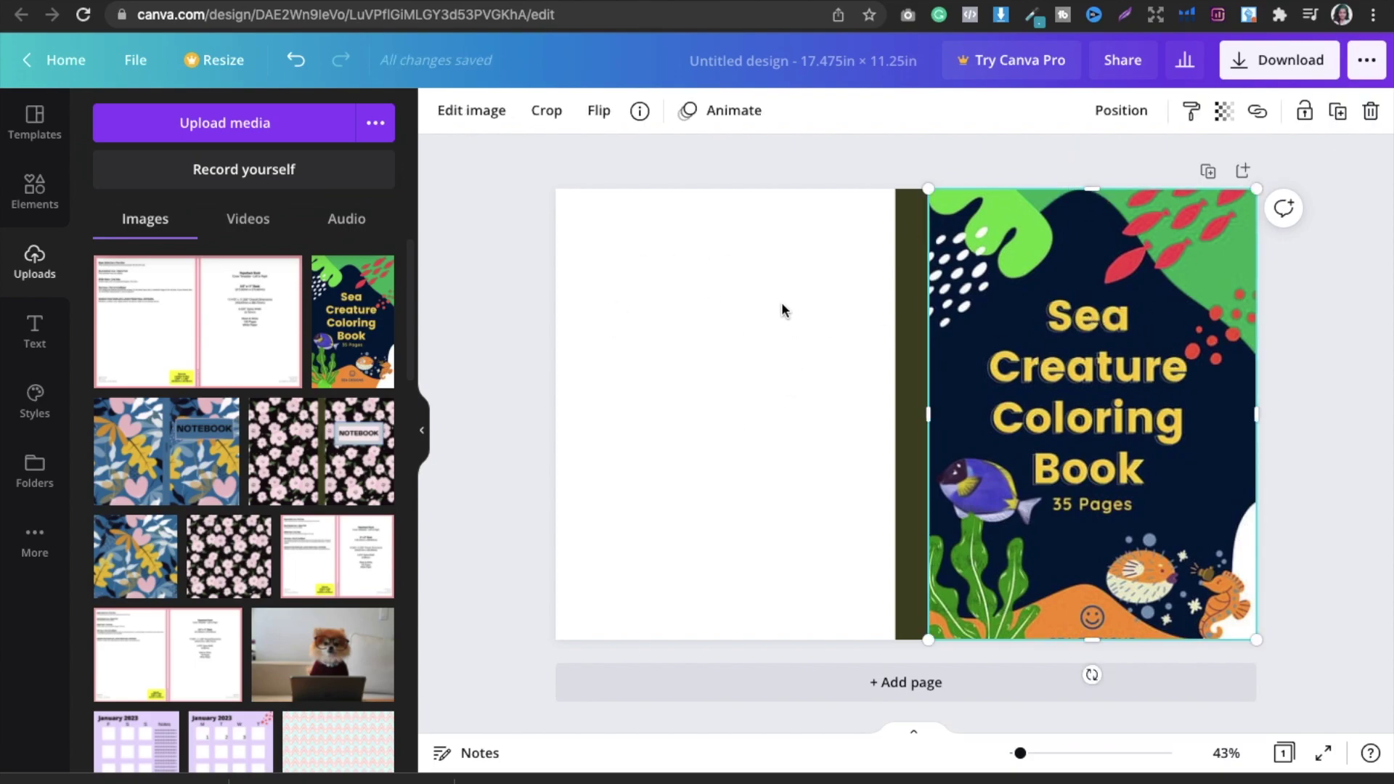
# Fill the page background with the dark navy photo colour taken from the cover image.
pyautogui.click(700, 331)
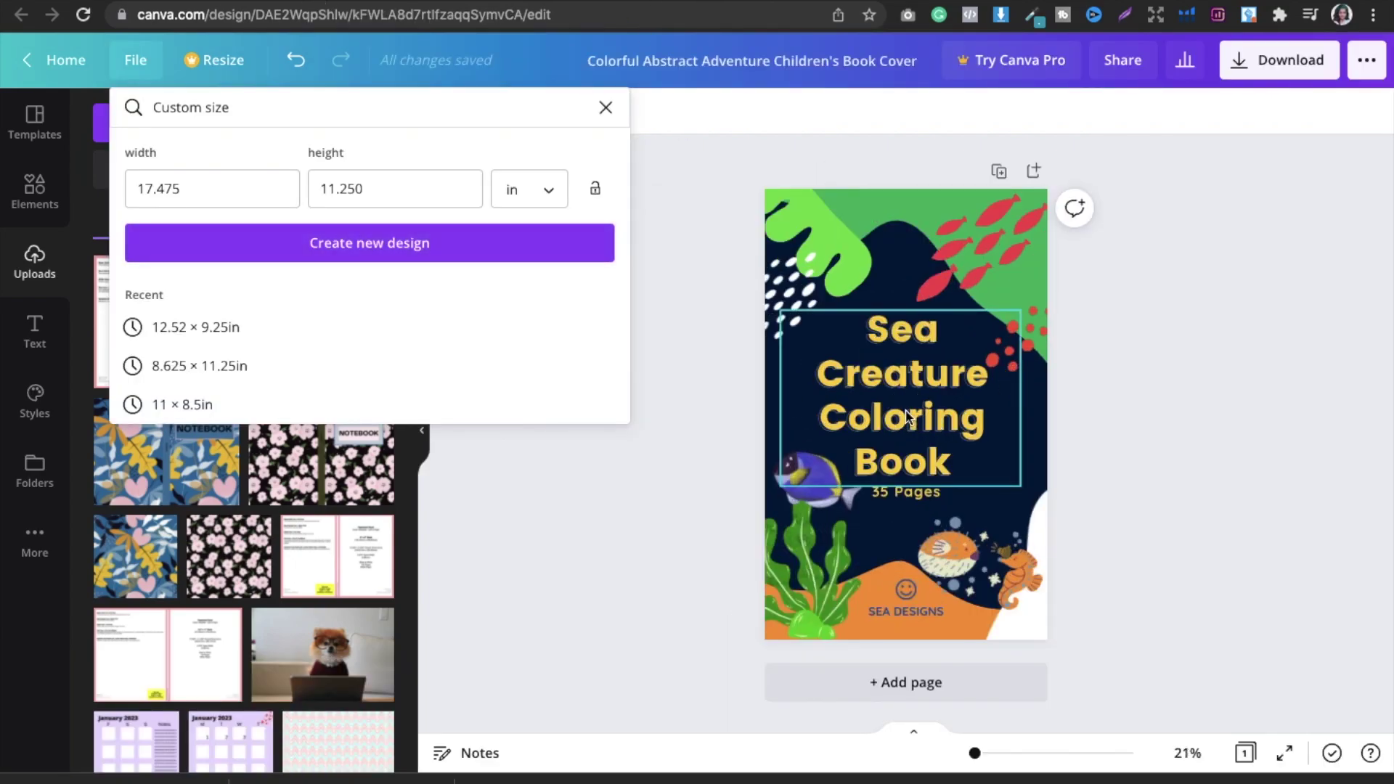
pyautogui.click(907, 416)
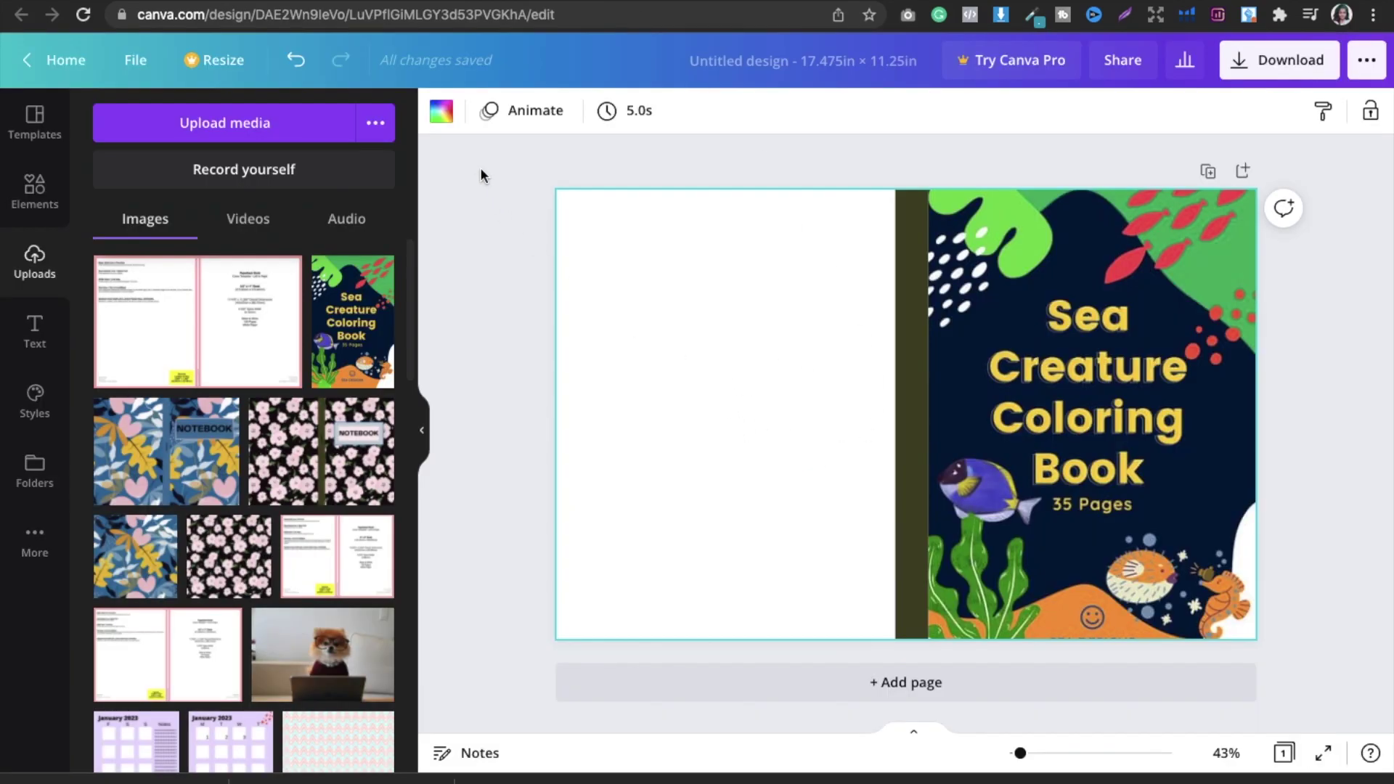
pyautogui.click(444, 118)
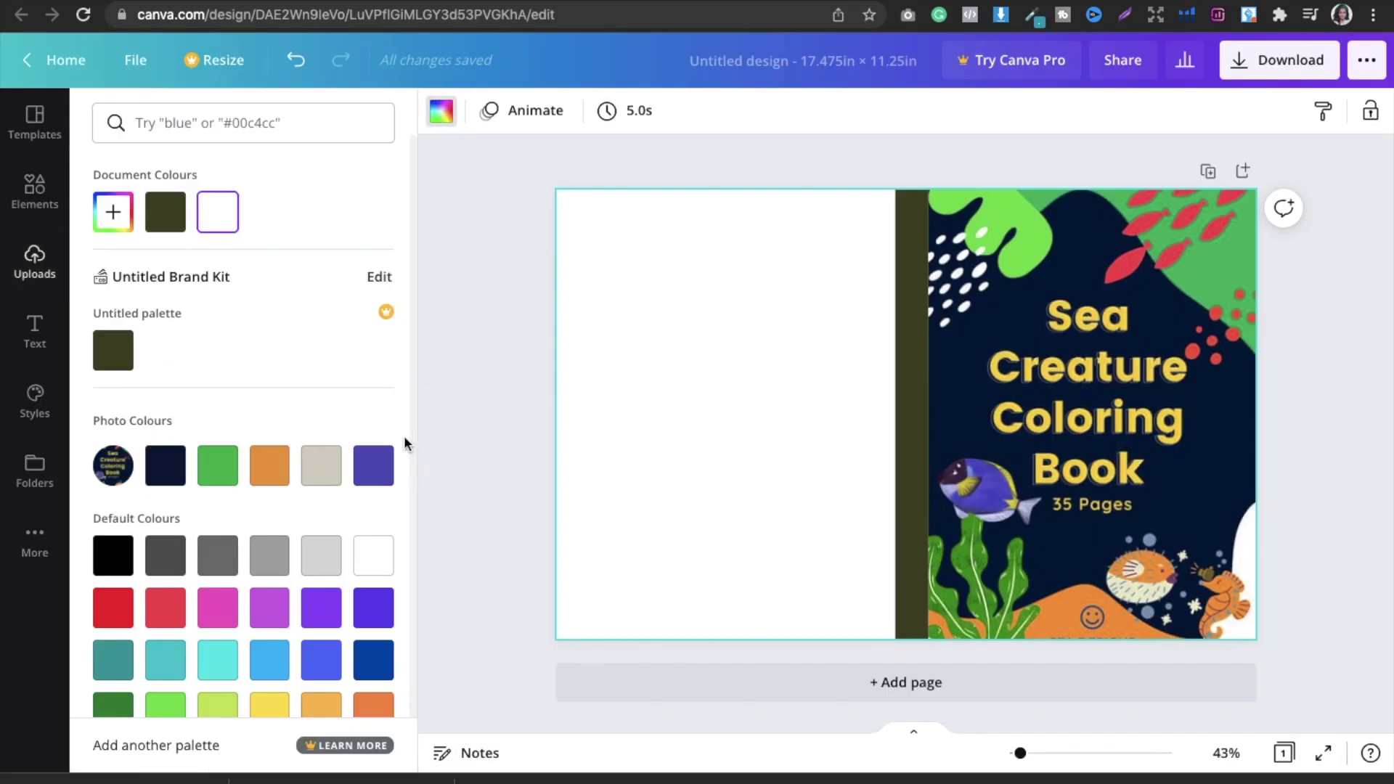
pyautogui.click(163, 467)
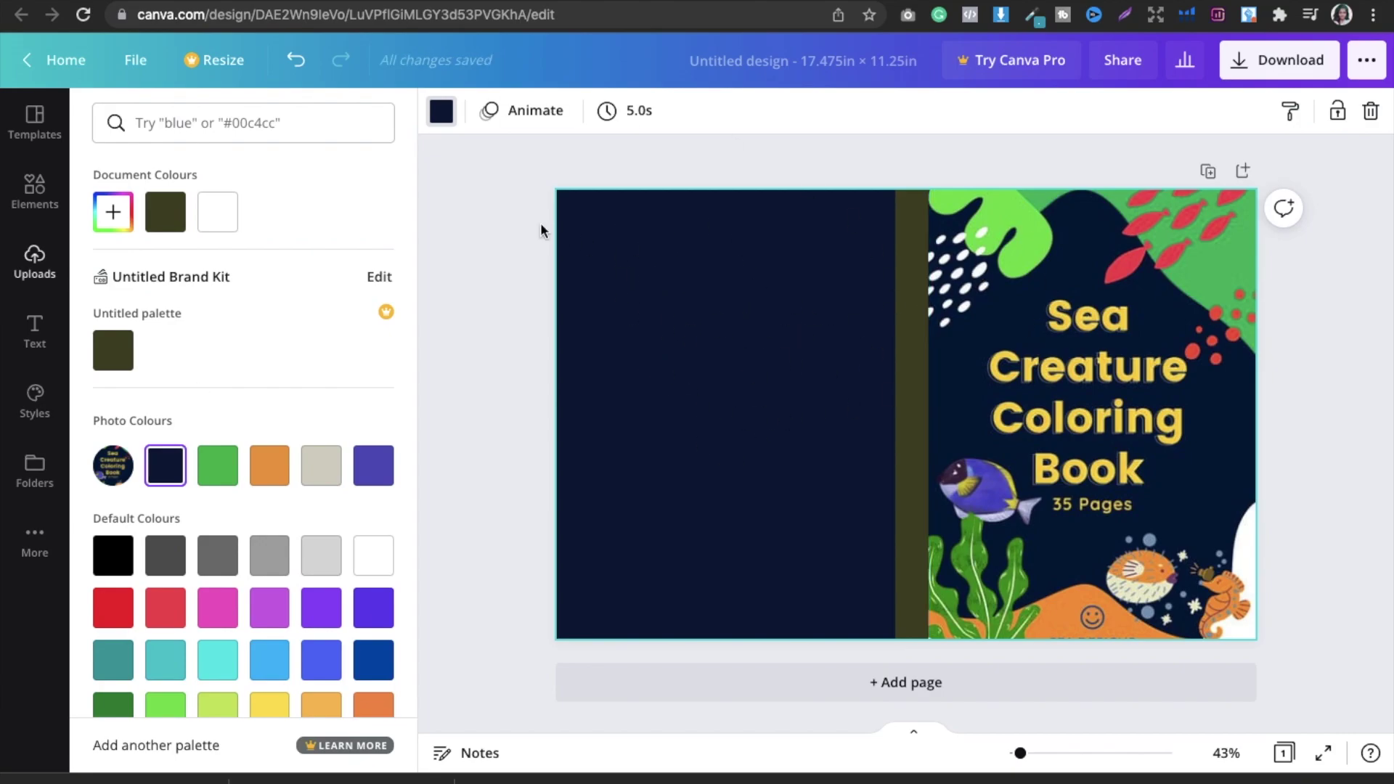
pyautogui.click(488, 216)
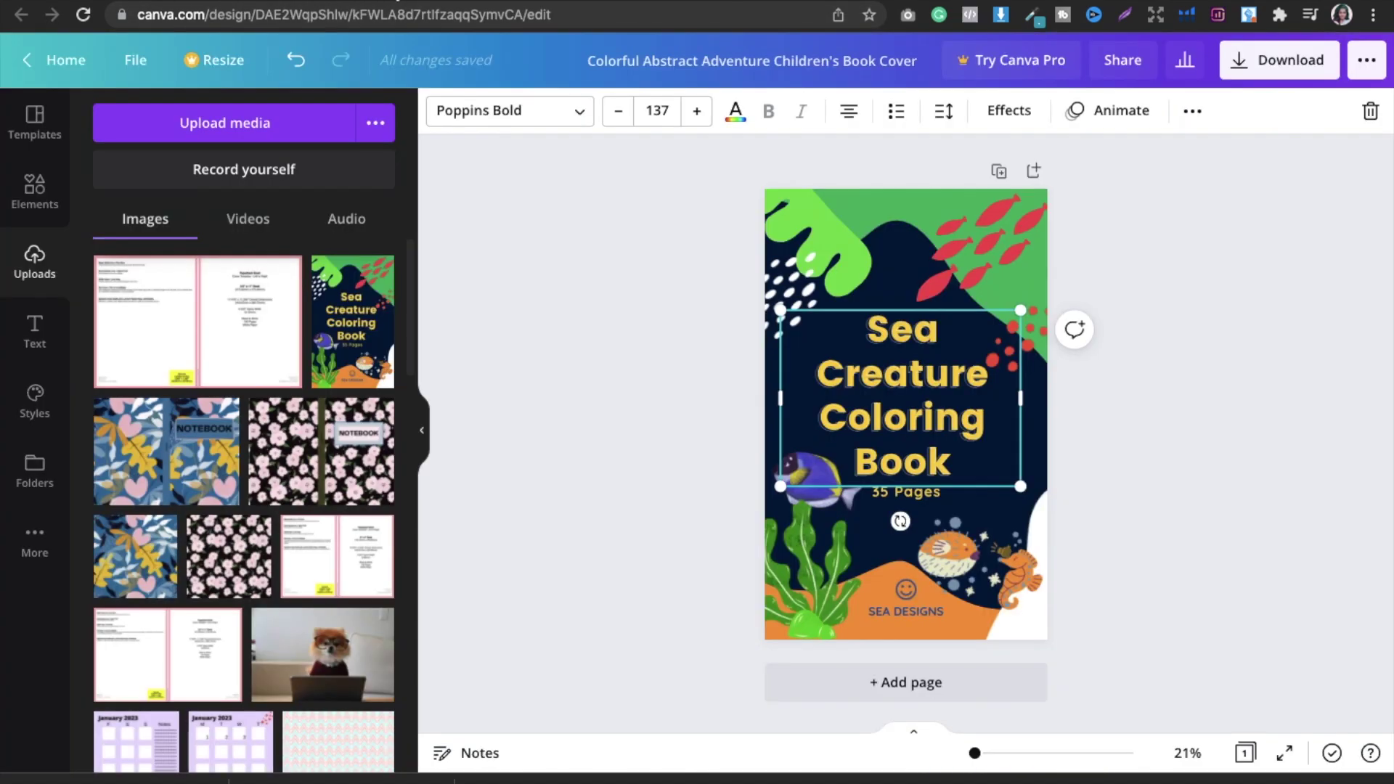
# Copy the full title text from the original children's book cover design.
pyautogui.doubleClick(865, 374)
pyautogui.press('super+a')
pyautogui.hotkey('ctrl', 'c')
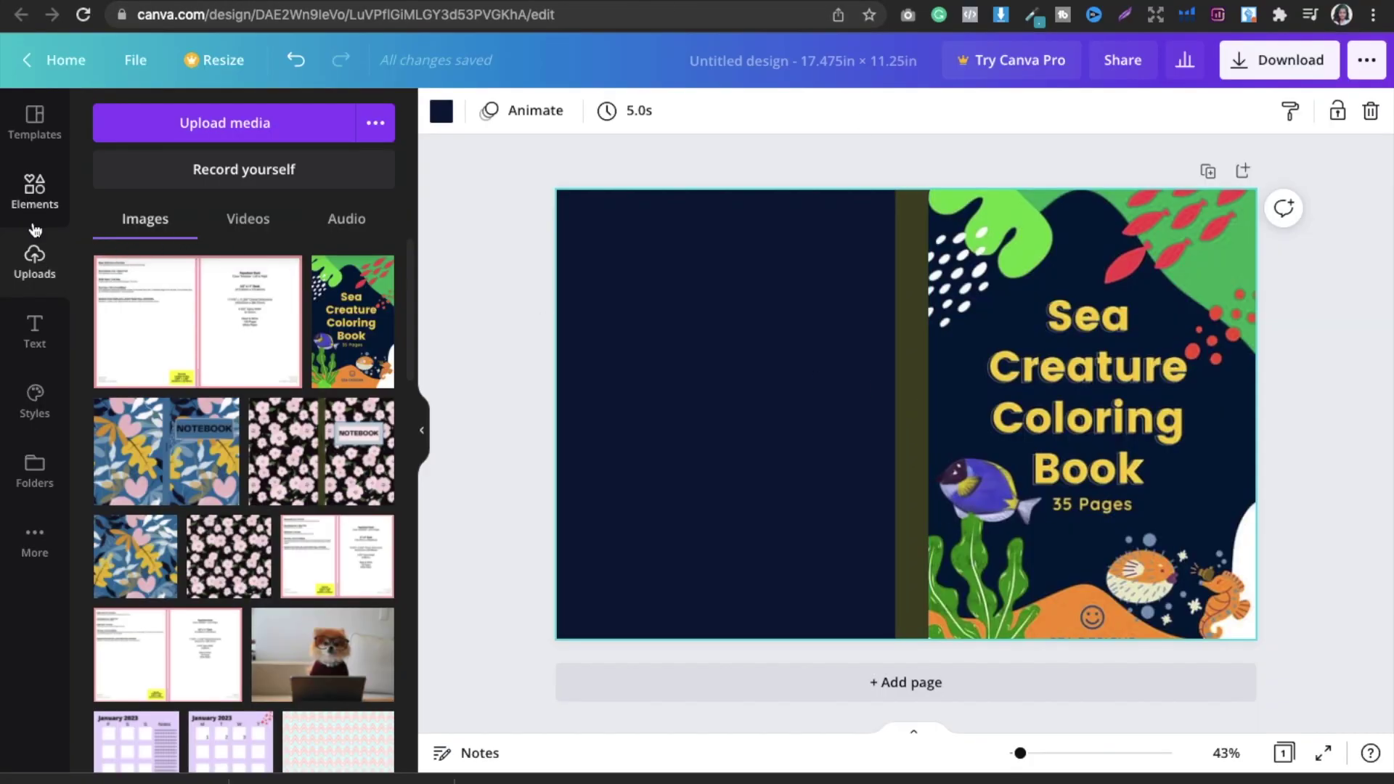
# Place the KDP template over the 17.475 x 11.25 in design again, scaled to cover the full page.
pyautogui.click(137, 299)
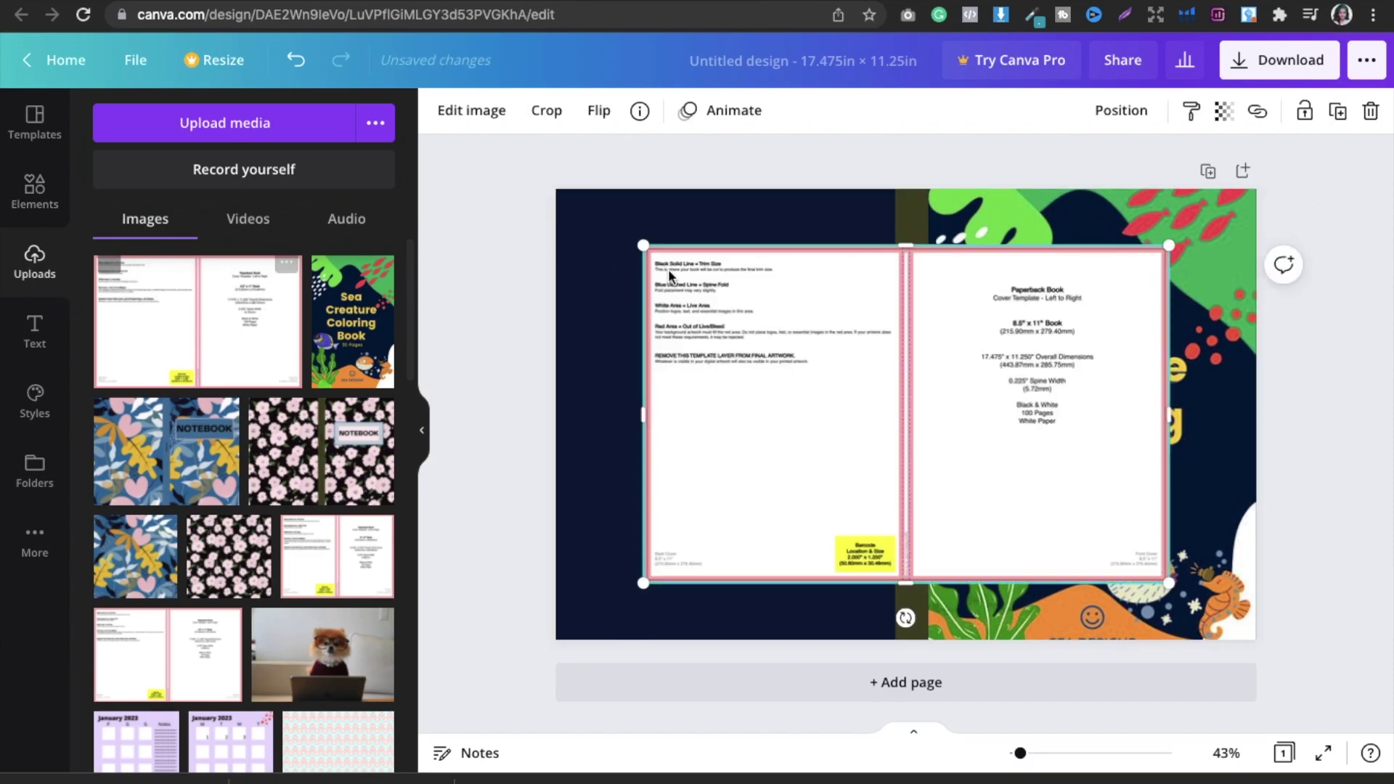
pyautogui.moveTo(601, 237); pyautogui.dragTo(541, 202)
pyautogui.moveTo(1164, 583); pyautogui.dragTo(1256, 639)
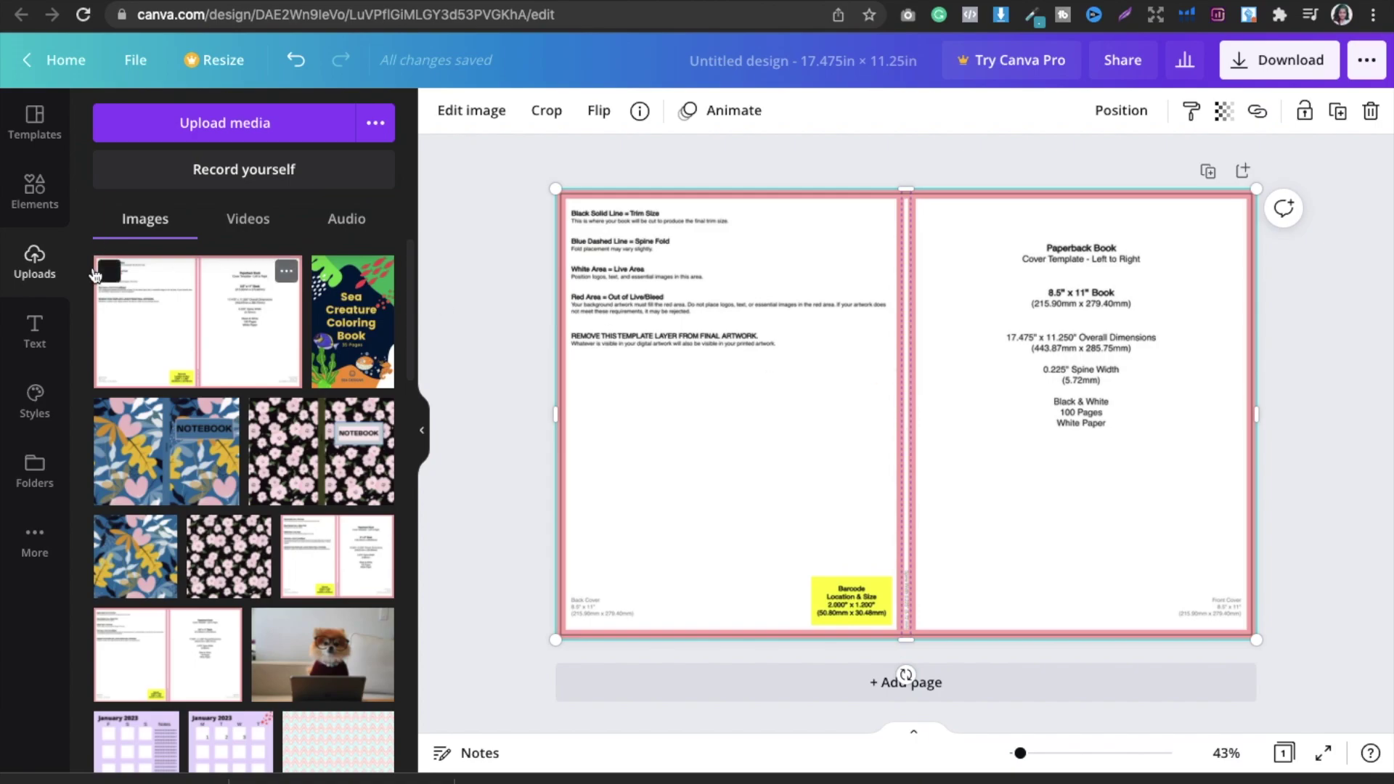
# Add a subheading text box and replace its placeholder with the copied title "Sea Creature Coloring Book".
pyautogui.click(34, 330)
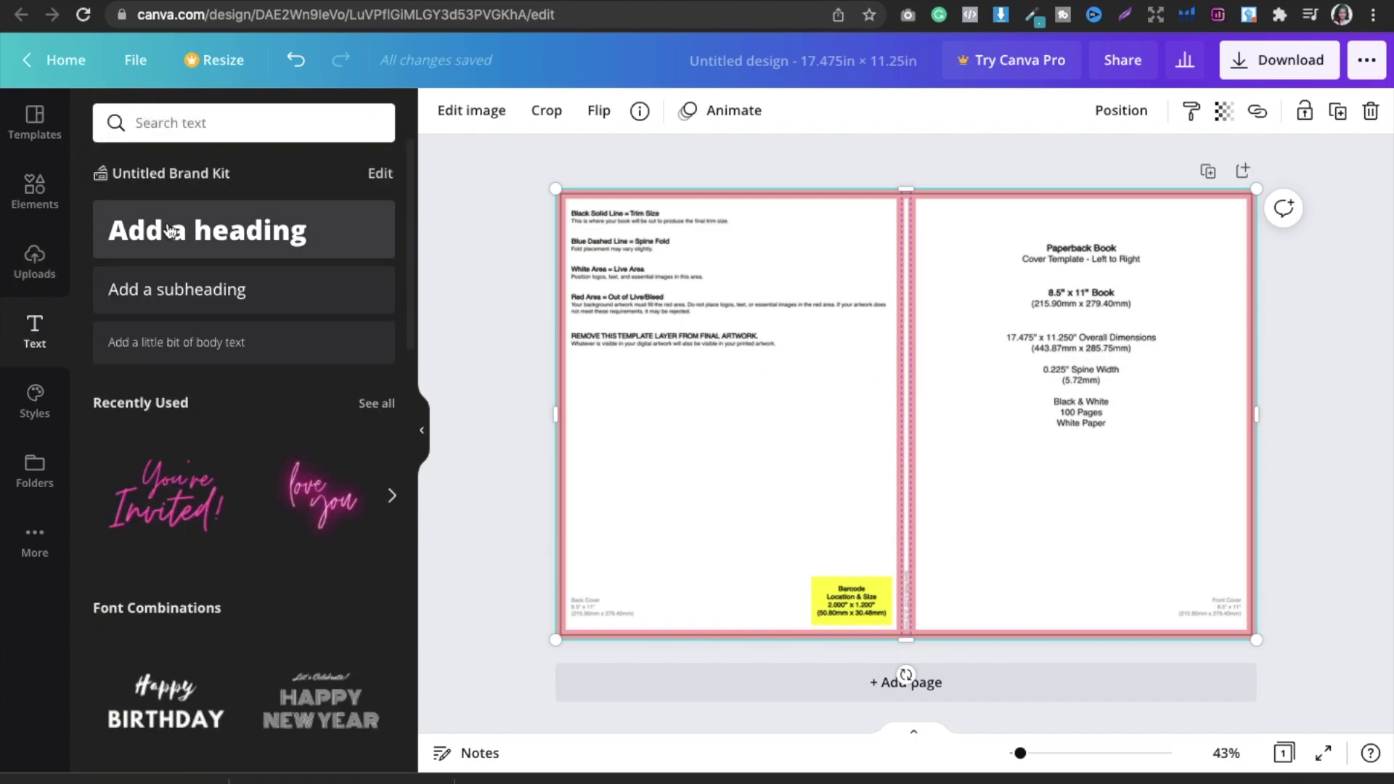
pyautogui.click(225, 292)
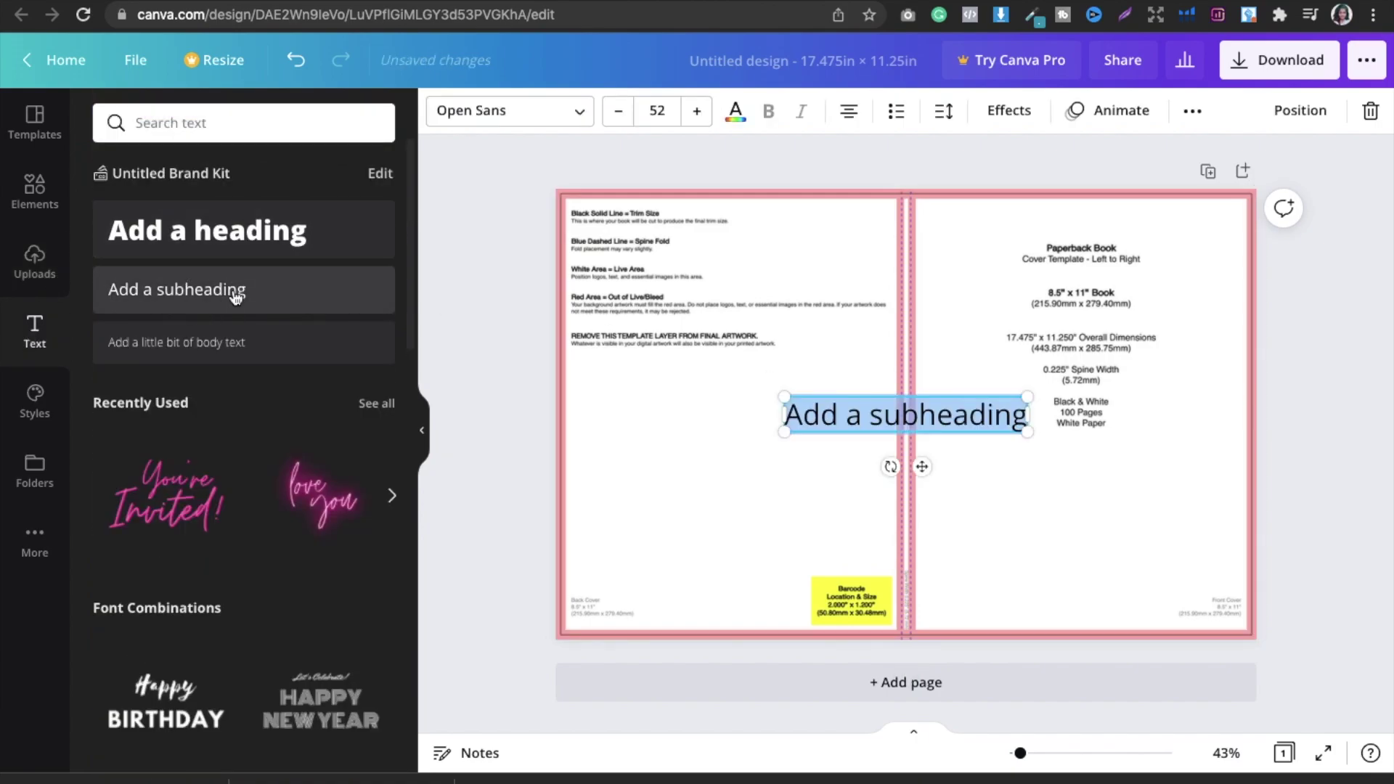
pyautogui.doubleClick(851, 416)
pyautogui.hotkey('ctrl', 'v')
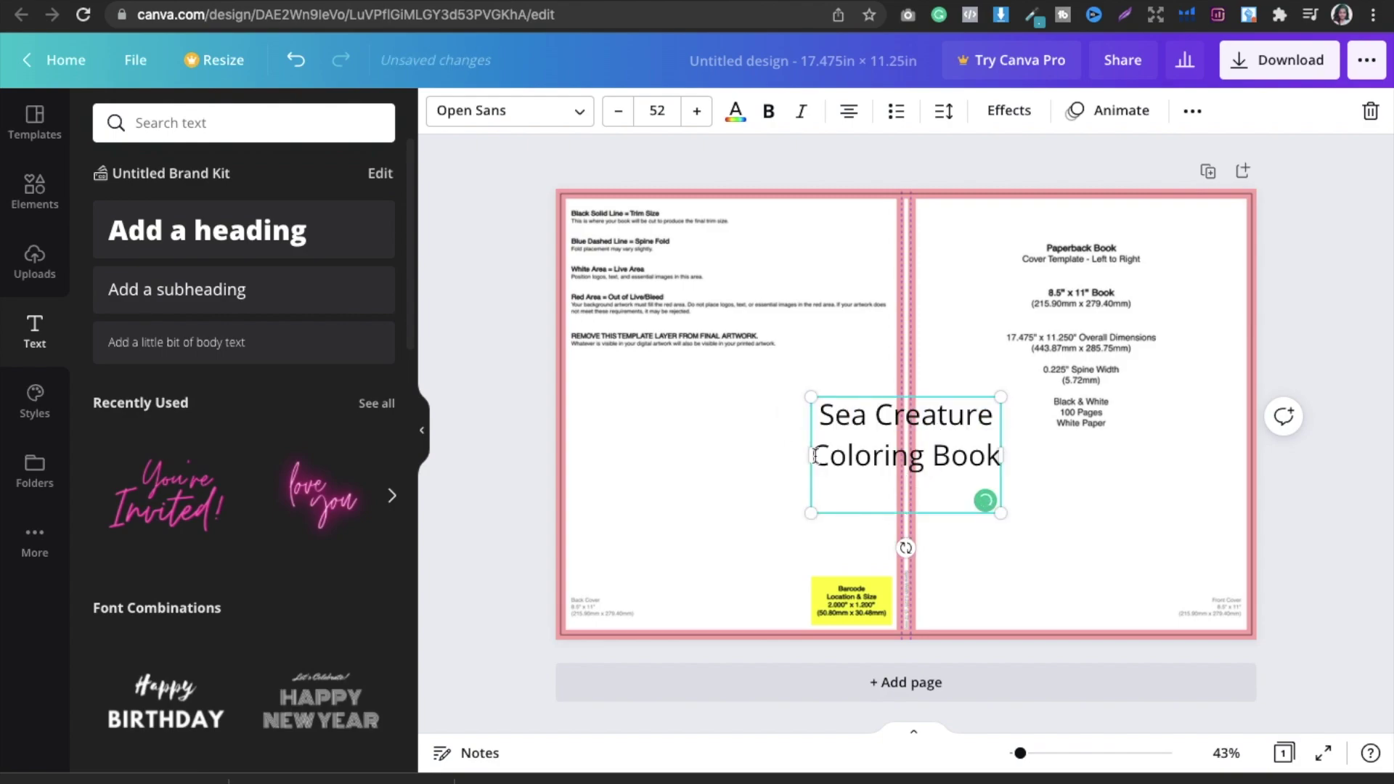
# Put the pasted title on a single line by removing its line breaks and widening the text box.
pyautogui.moveTo(811, 455); pyautogui.dragTo(710, 437)
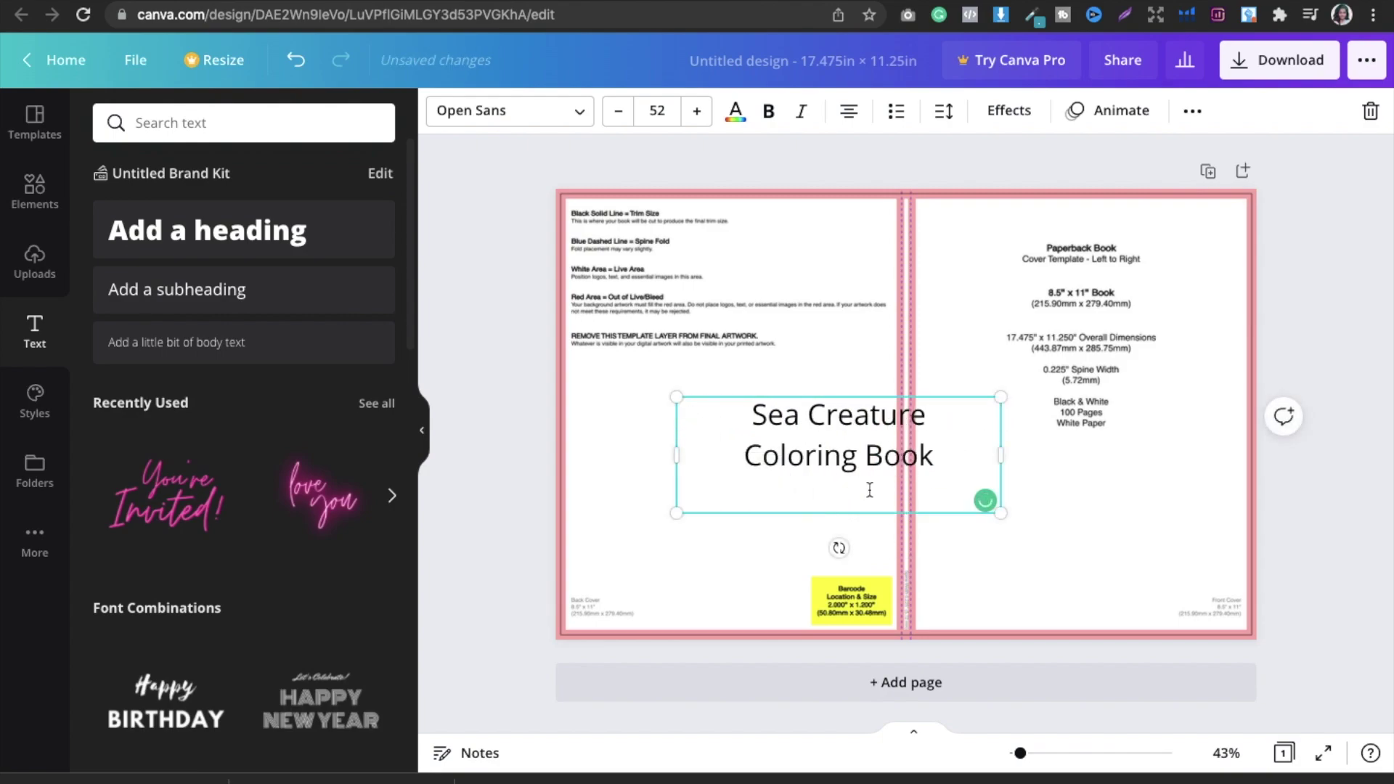
pyautogui.moveTo(1000, 454)
pyautogui.mouseDown()
pyautogui.moveTo(1195, 445)
pyautogui.moveTo(824, 401)
pyautogui.moveTo(946, 410)
pyautogui.moveTo(1013, 439)
pyautogui.mouseUp()
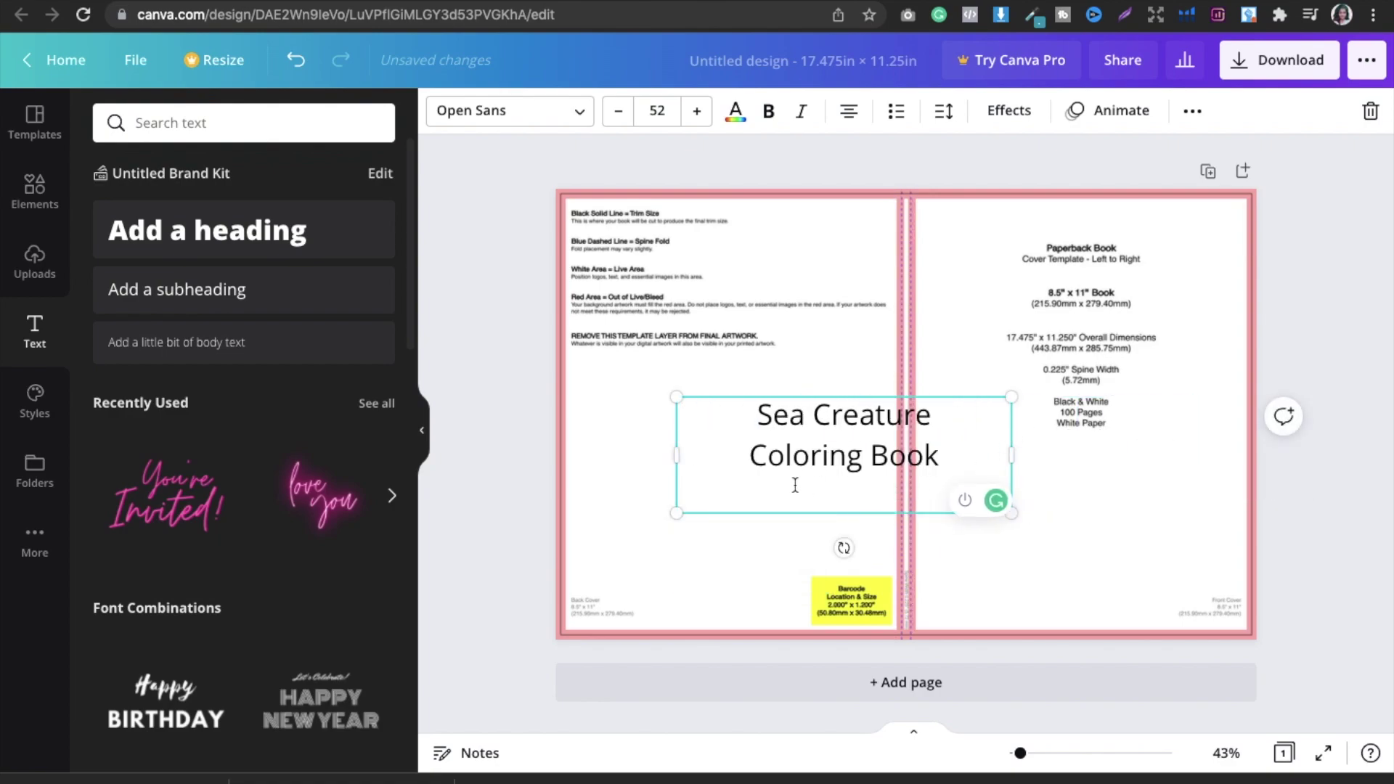
pyautogui.click(752, 456)
pyautogui.press('BackSpace')
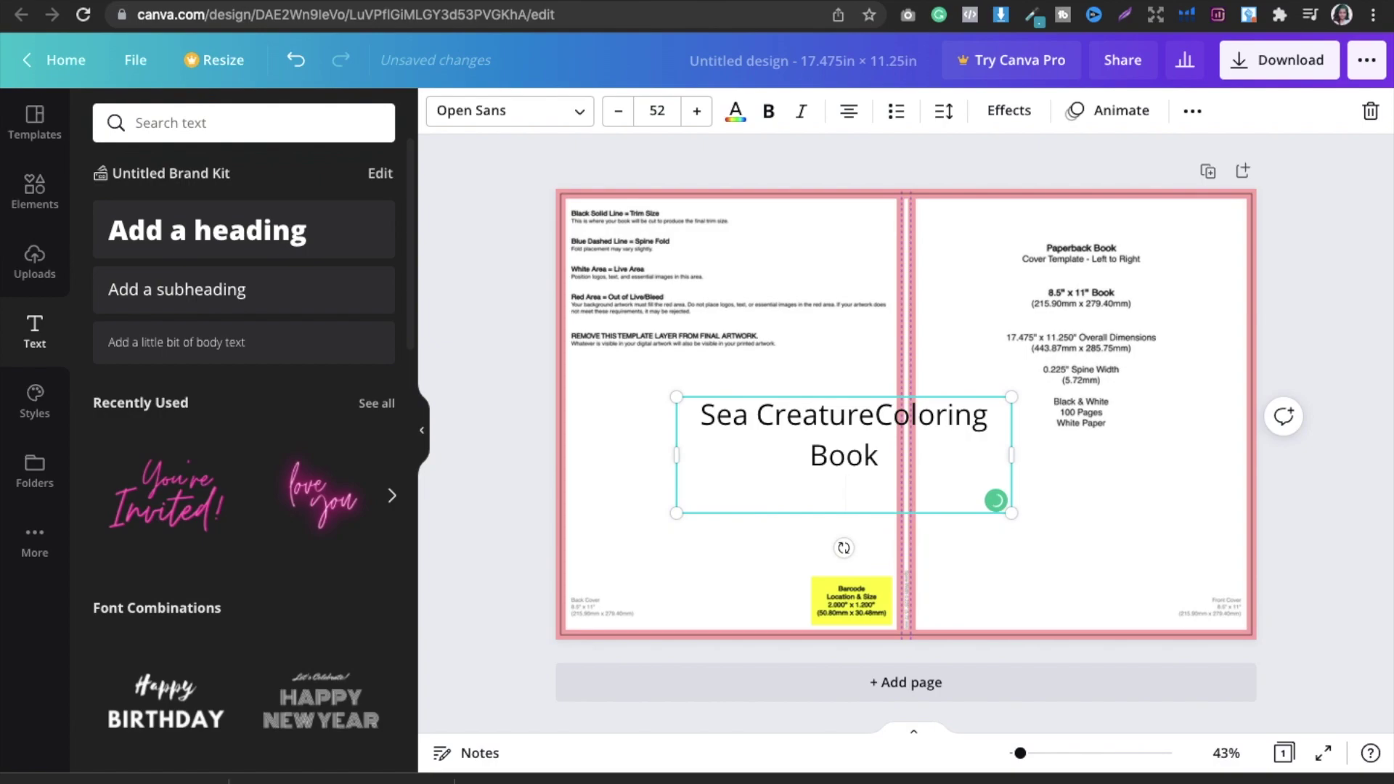
pyautogui.click(802, 462)
pyautogui.press('BackSpace')
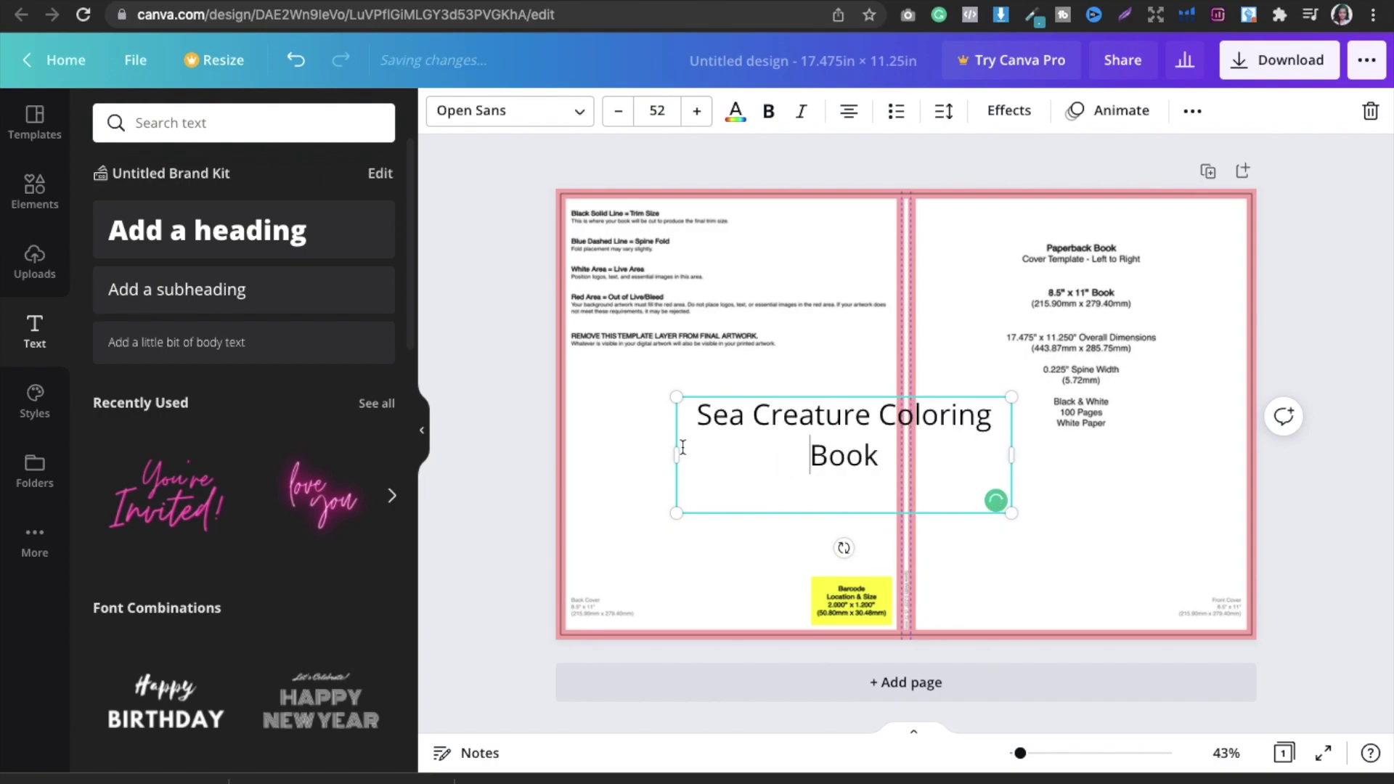
pyautogui.moveTo(676, 455); pyautogui.dragTo(545, 426)
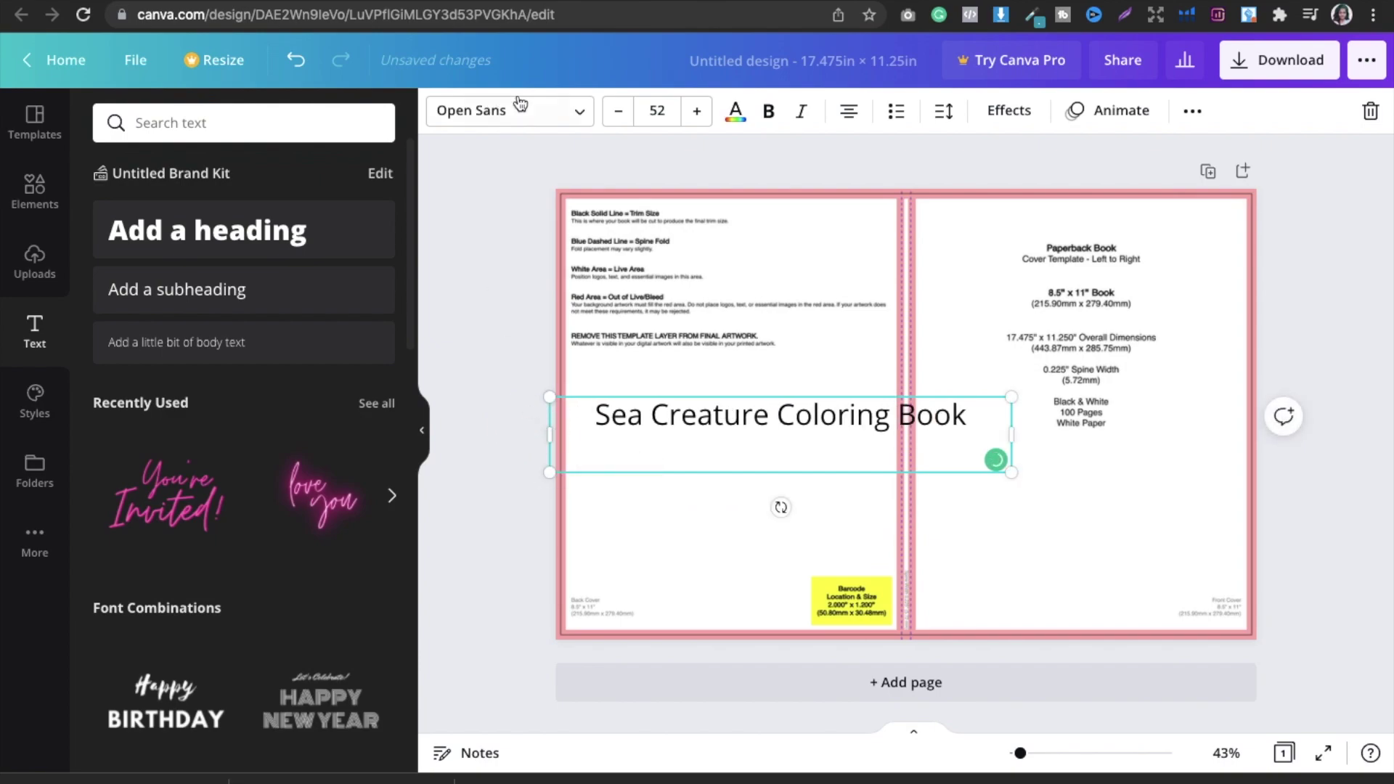
# Set the title's font size to 10.
pyautogui.click(656, 110)
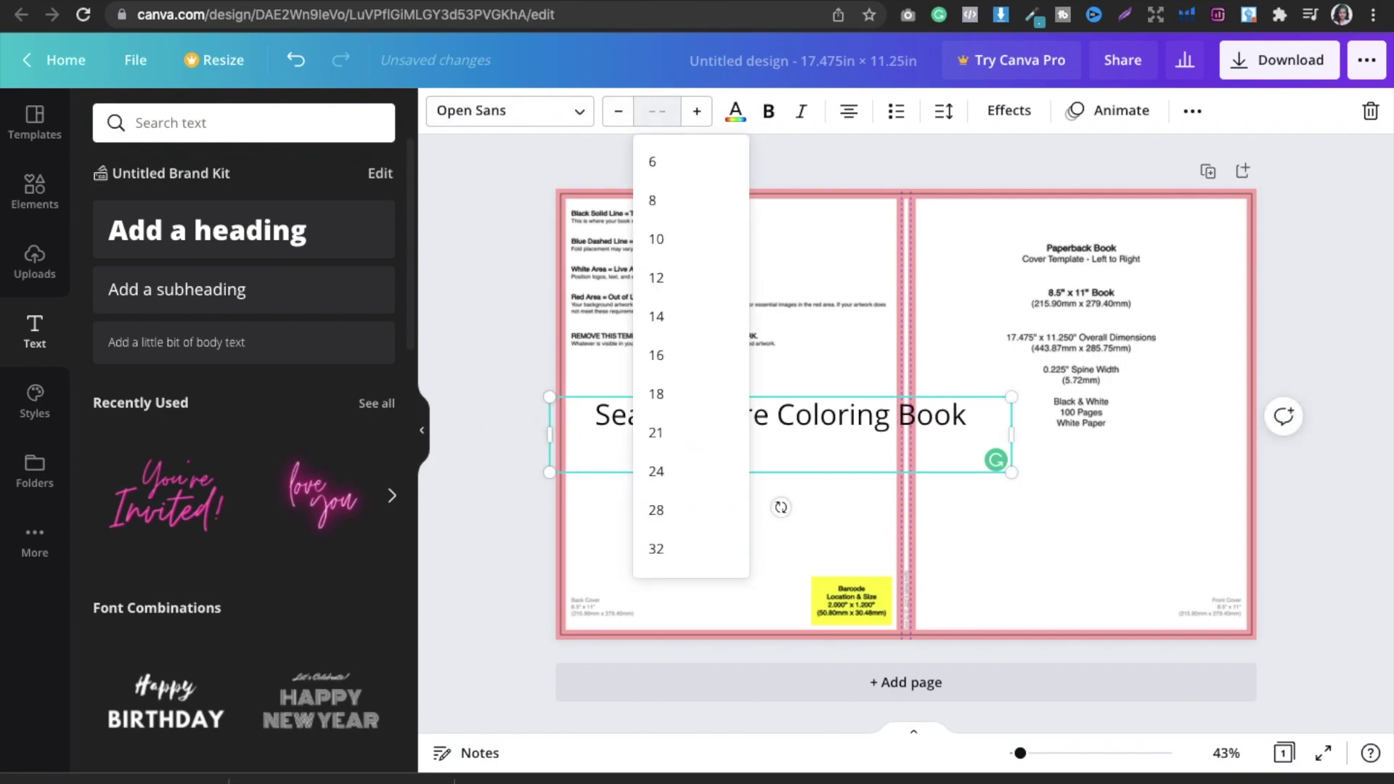
pyautogui.write('10')
pyautogui.press('Return')
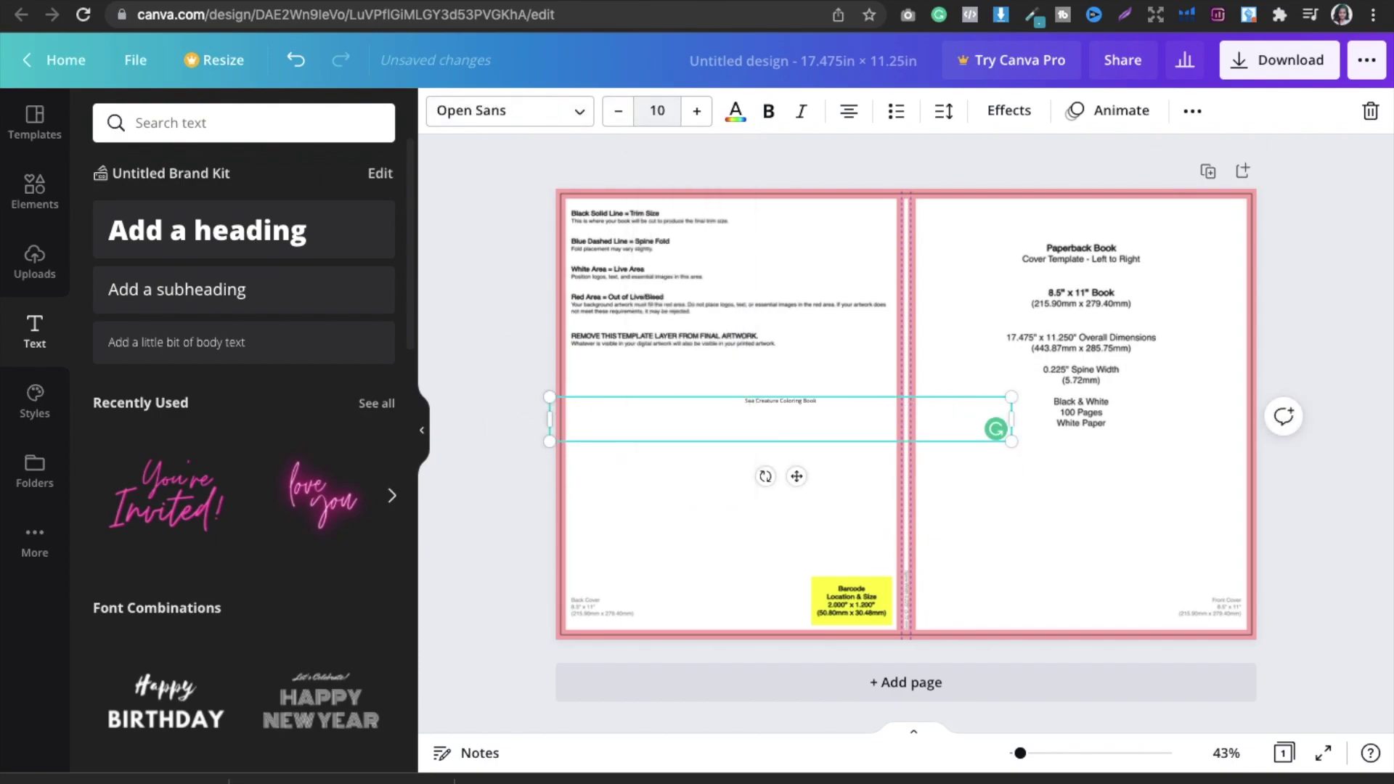
# Narrow the small title's text box and remove the empty line beneath the text.
pyautogui.click(972, 420)
pyautogui.moveTo(973, 420); pyautogui.dragTo(669, 383)
pyautogui.click(676, 340)
pyautogui.click(613, 404)
pyautogui.click(583, 424)
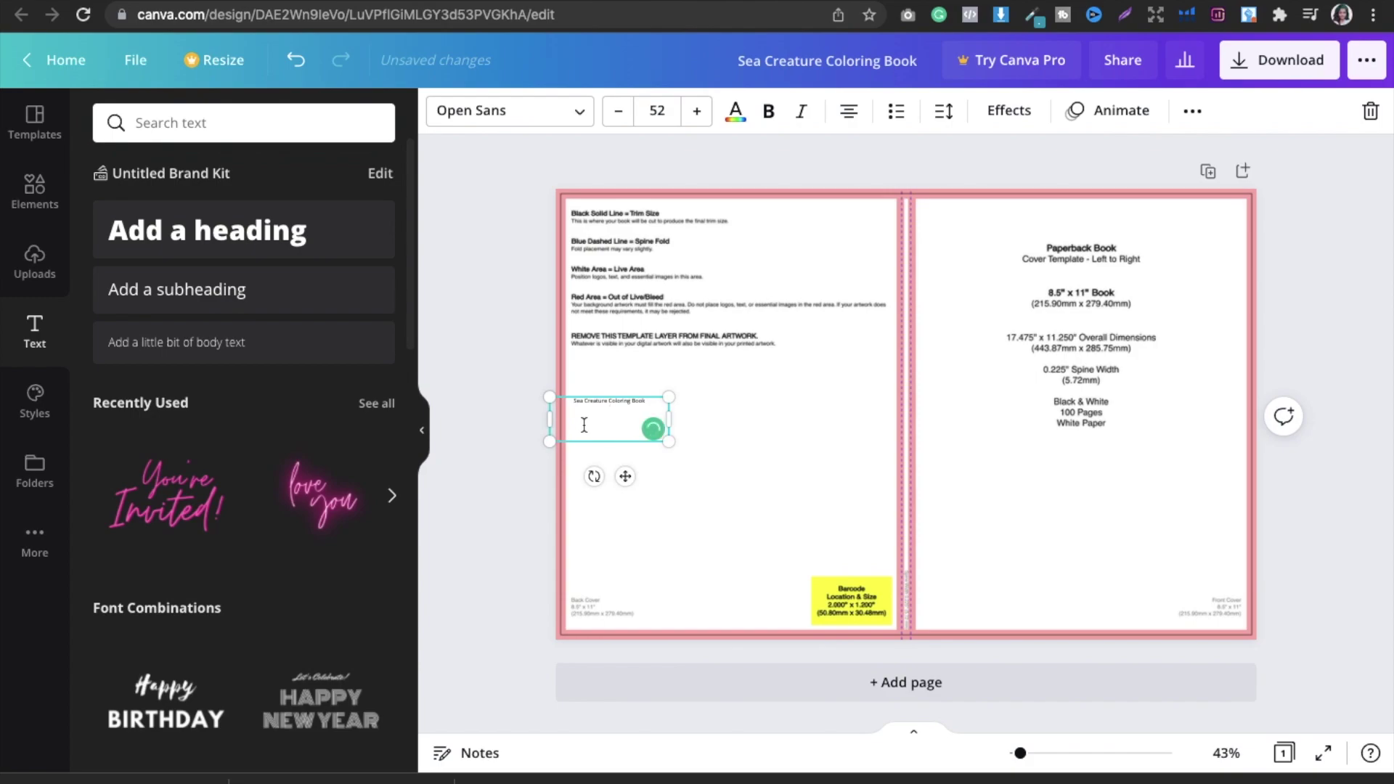
pyautogui.press('BackSpace')
# Rotate the small title 90° and position it vertically beside the template's spine on the back cover side.
pyautogui.click(753, 421)
pyautogui.moveTo(625, 399); pyautogui.dragTo(805, 376)
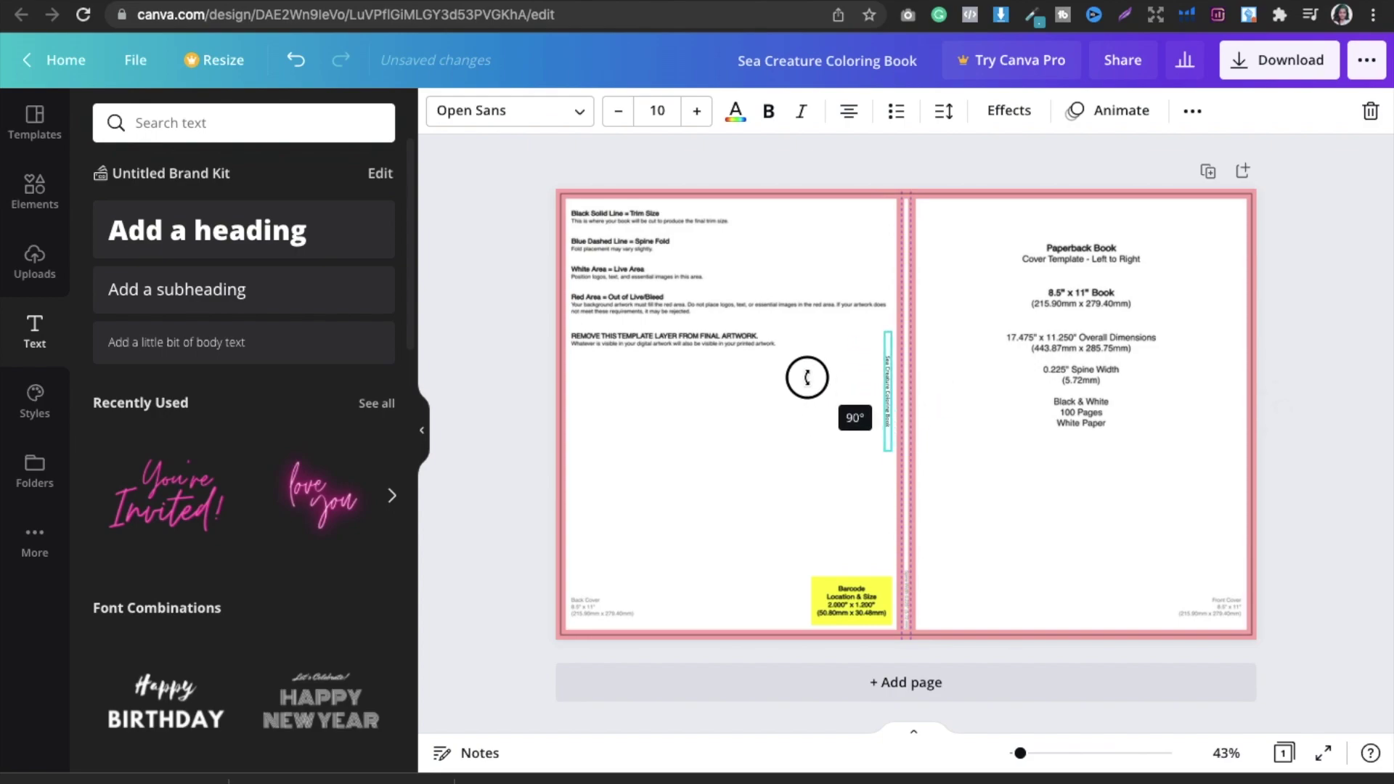
pyautogui.click(986, 398)
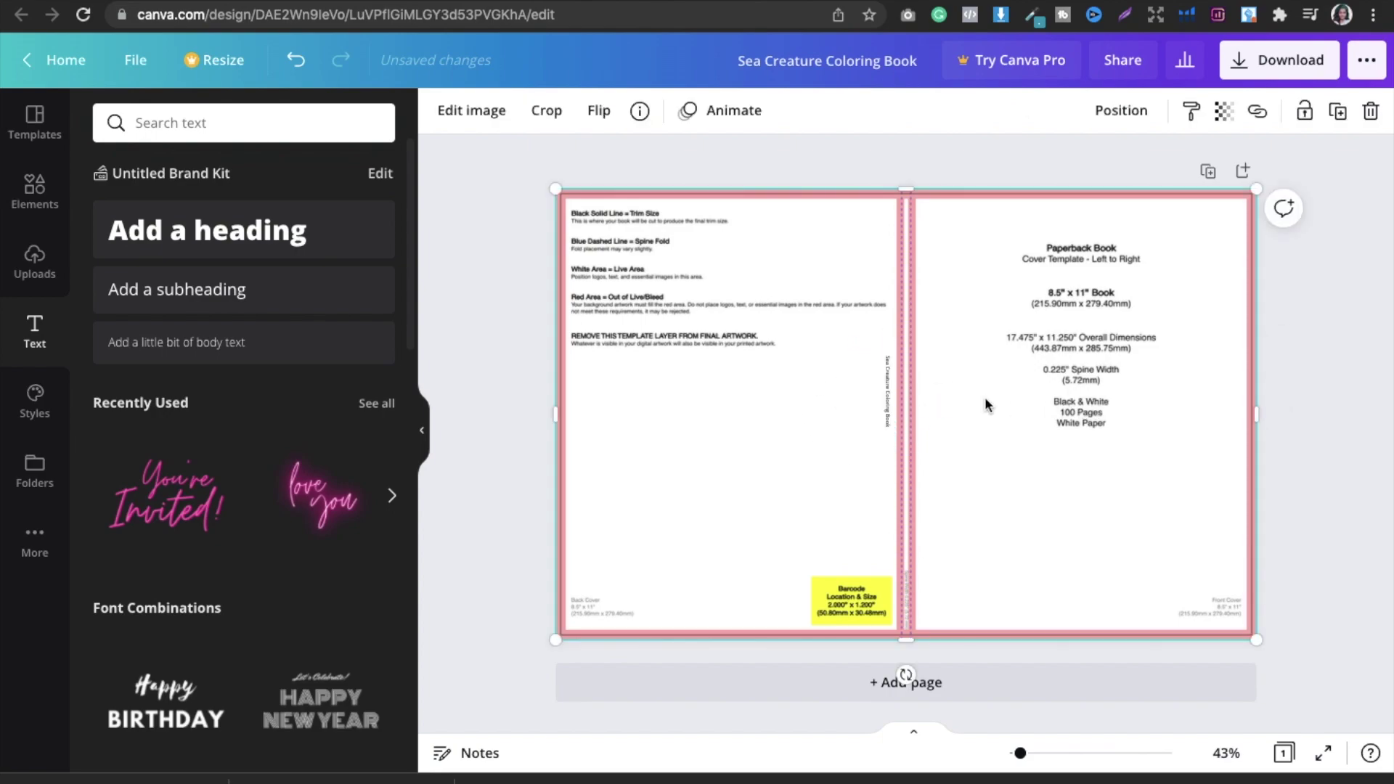
# Move the vertical small title from the back cover side onto the template's spine, fitting it between the dashed fold lines.
pyautogui.click(886, 392)
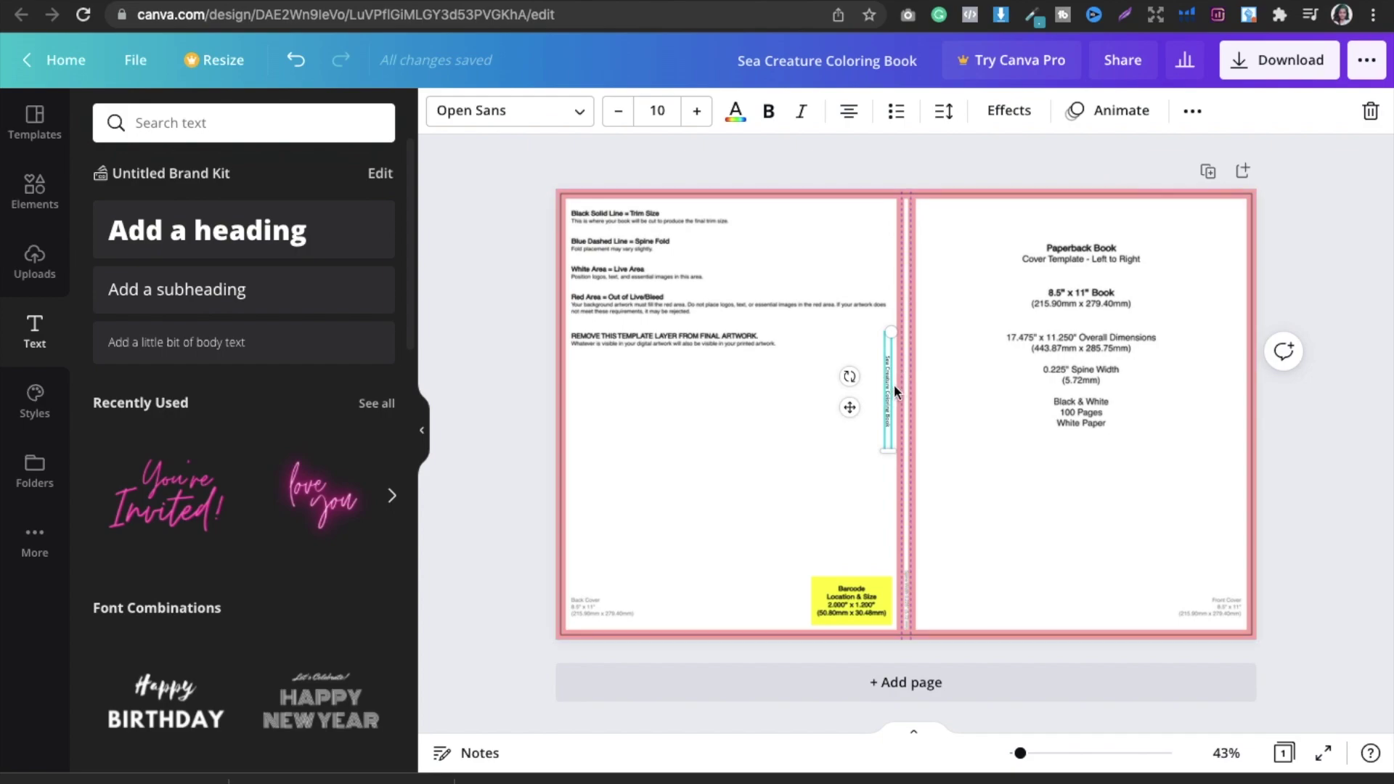
pyautogui.click(950, 384)
pyautogui.moveTo(886, 381); pyautogui.dragTo(907, 382)
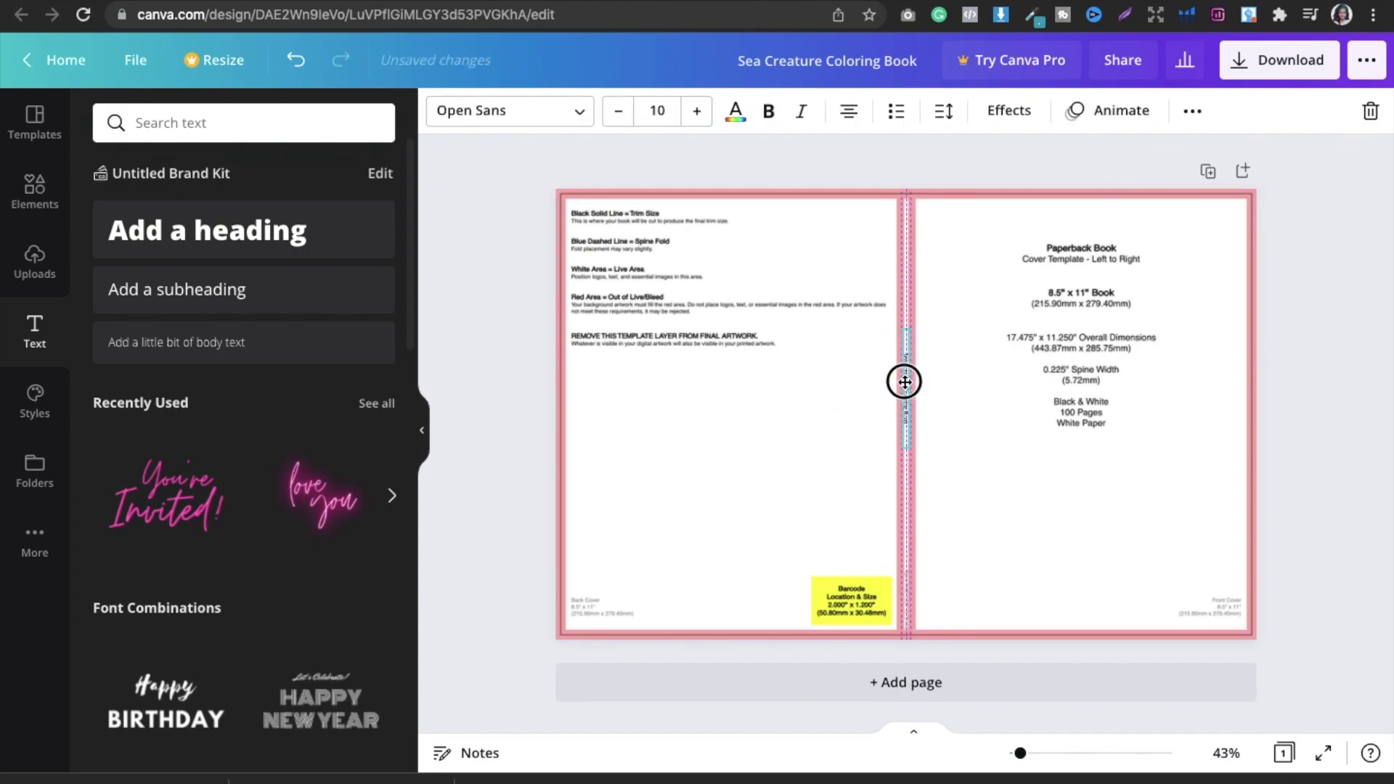
pyautogui.click(1057, 368)
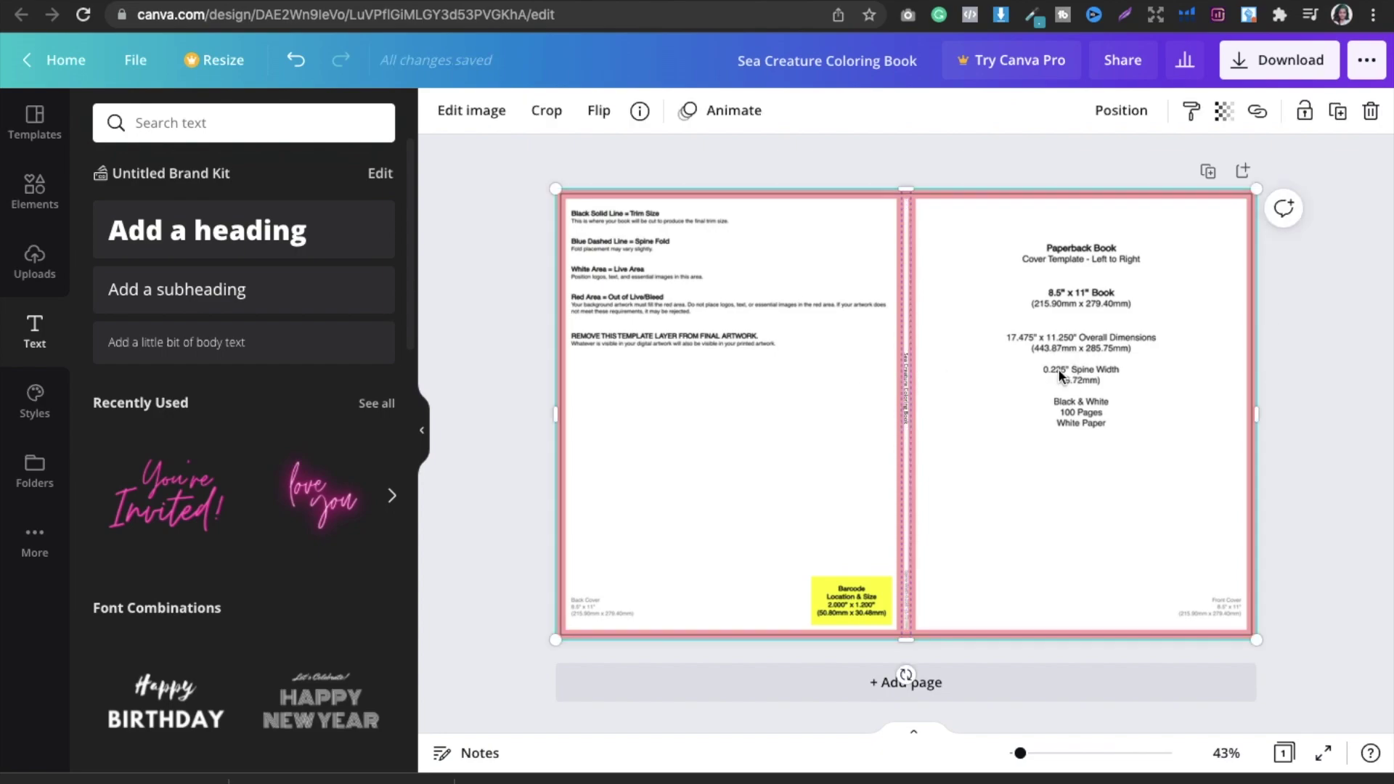
pyautogui.click(904, 369)
pyautogui.moveTo(906, 330); pyautogui.dragTo(906, 340)
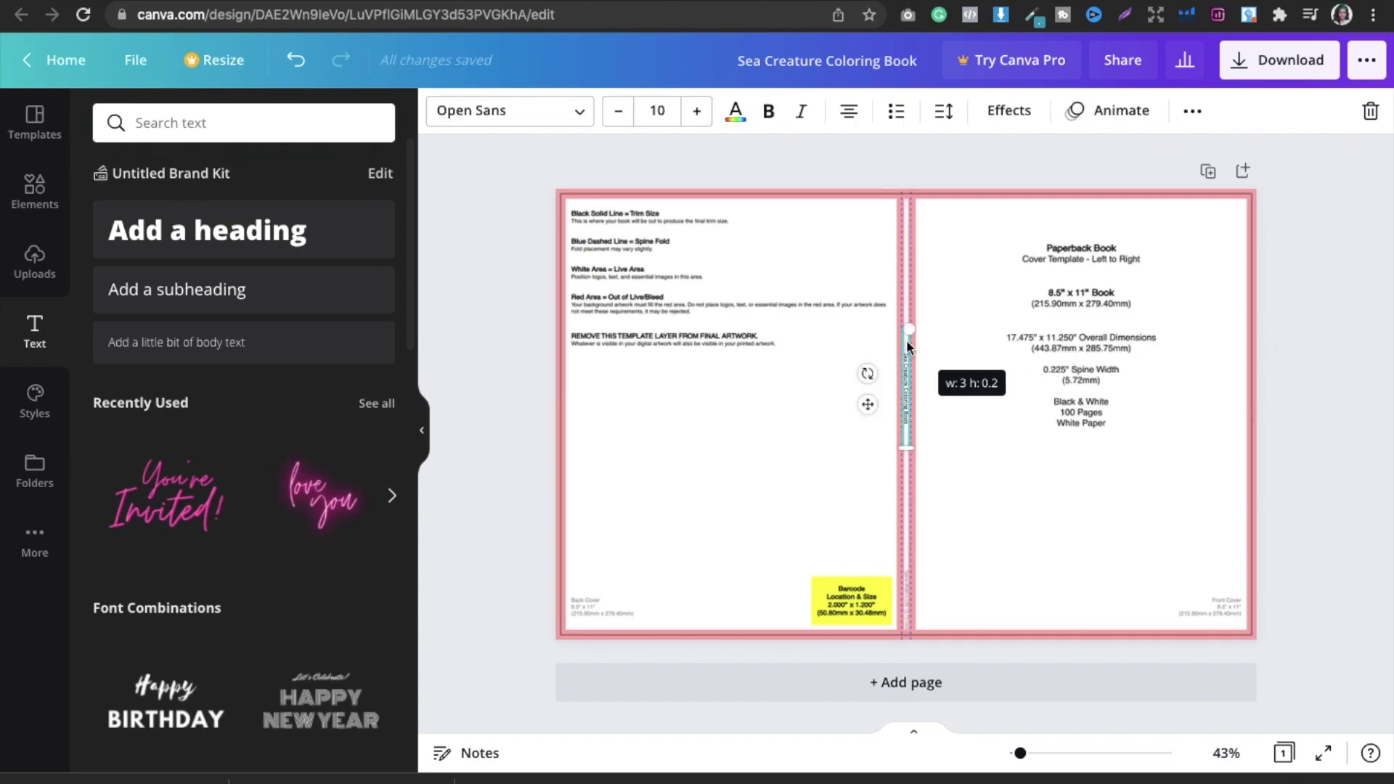
# Delete the KDP cover template image overlaying the design.
pyautogui.click(947, 314)
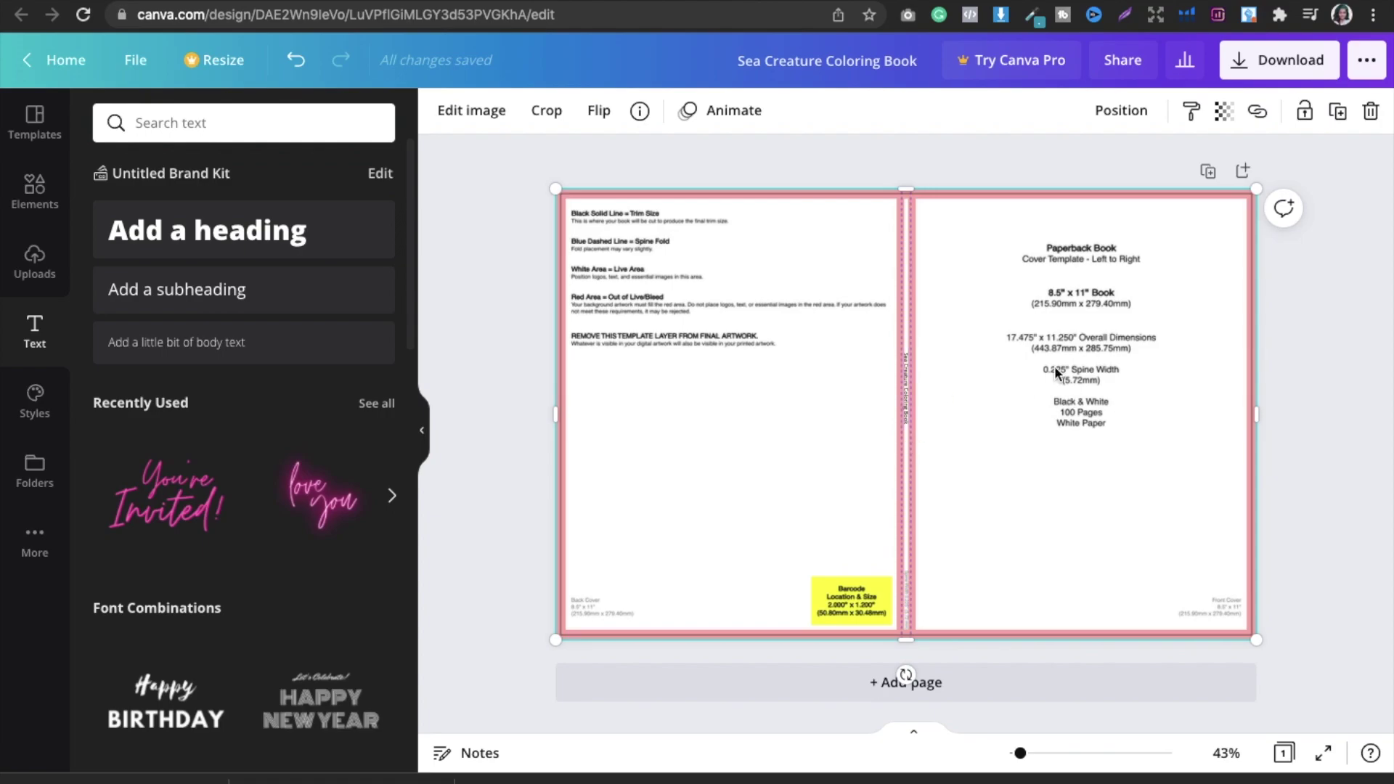
pyautogui.click(1014, 374)
pyautogui.press('Delete')
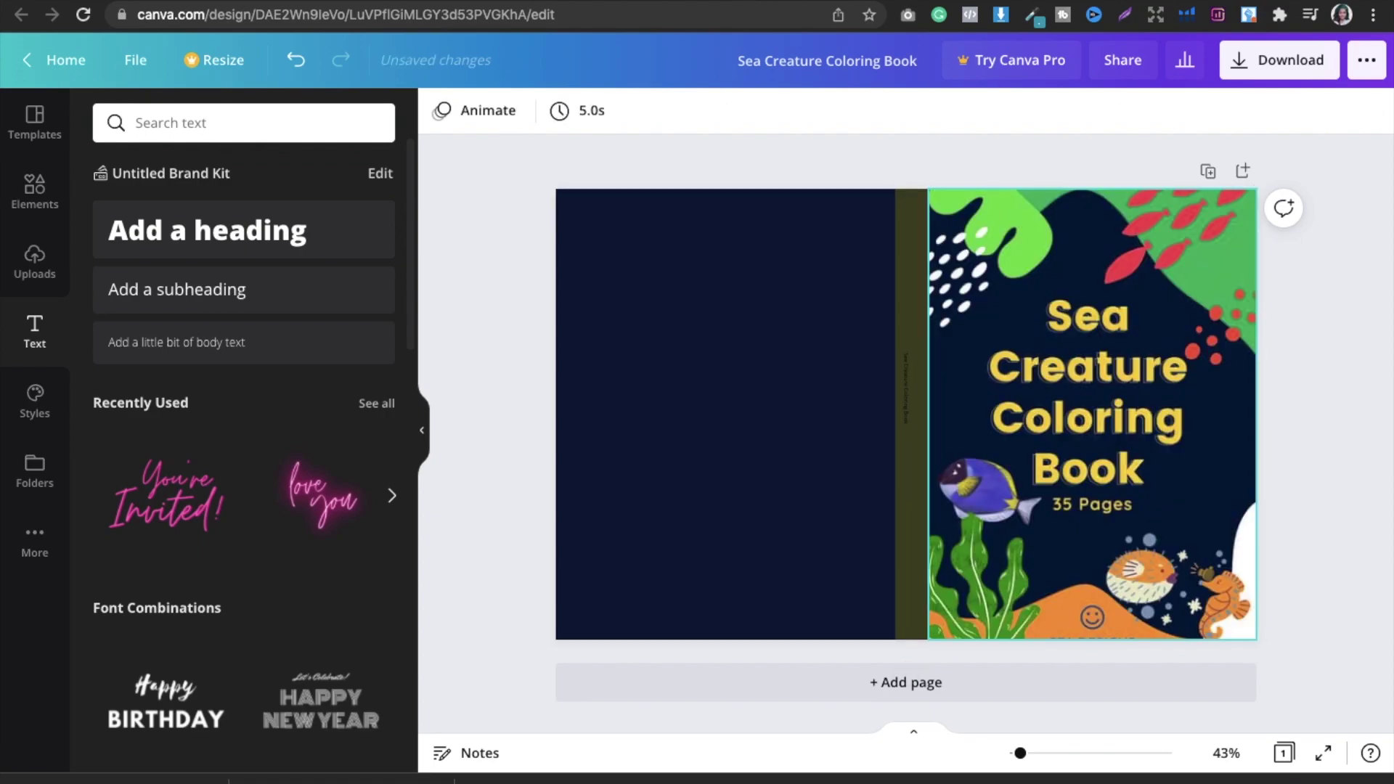
# Widen the dark olive spine rectangle slightly toward the back cover.
pyautogui.click(911, 377)
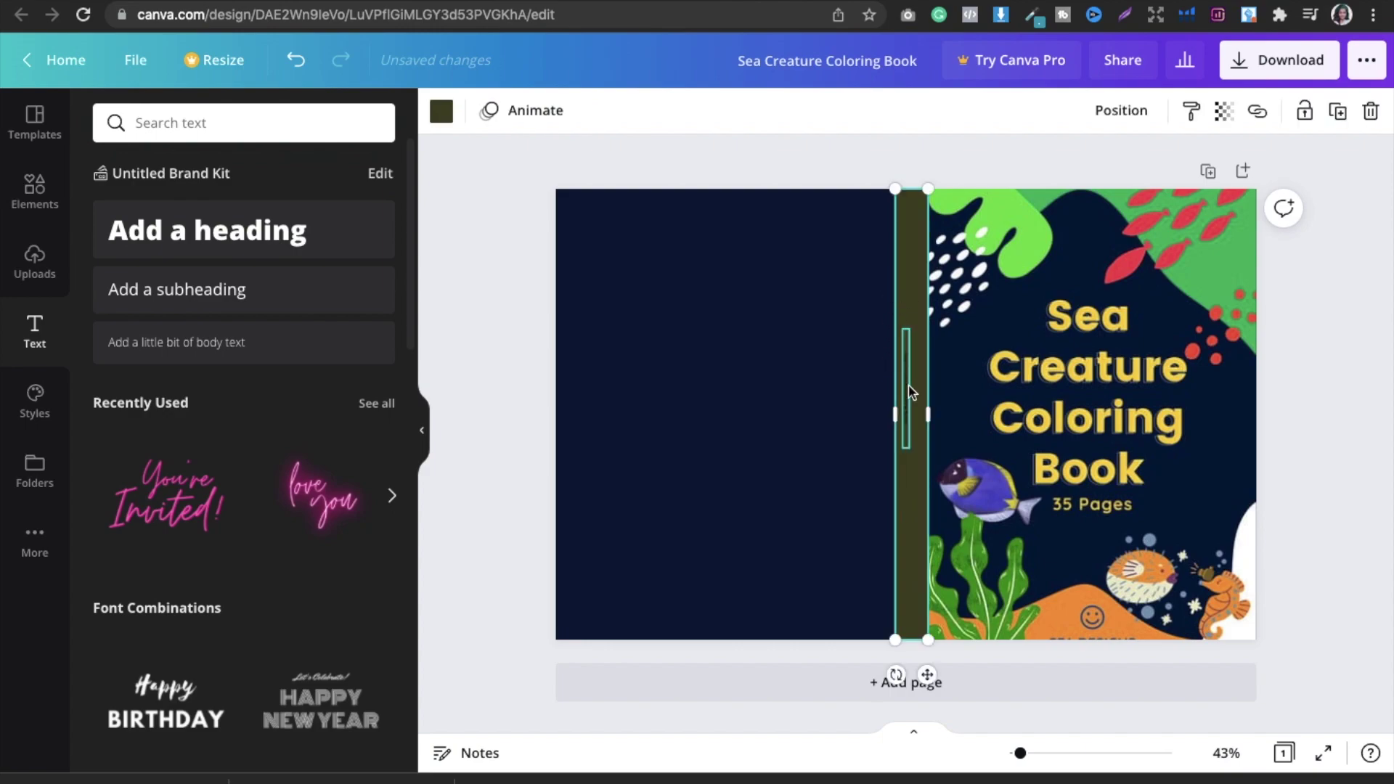
pyautogui.moveTo(895, 411); pyautogui.dragTo(889, 411)
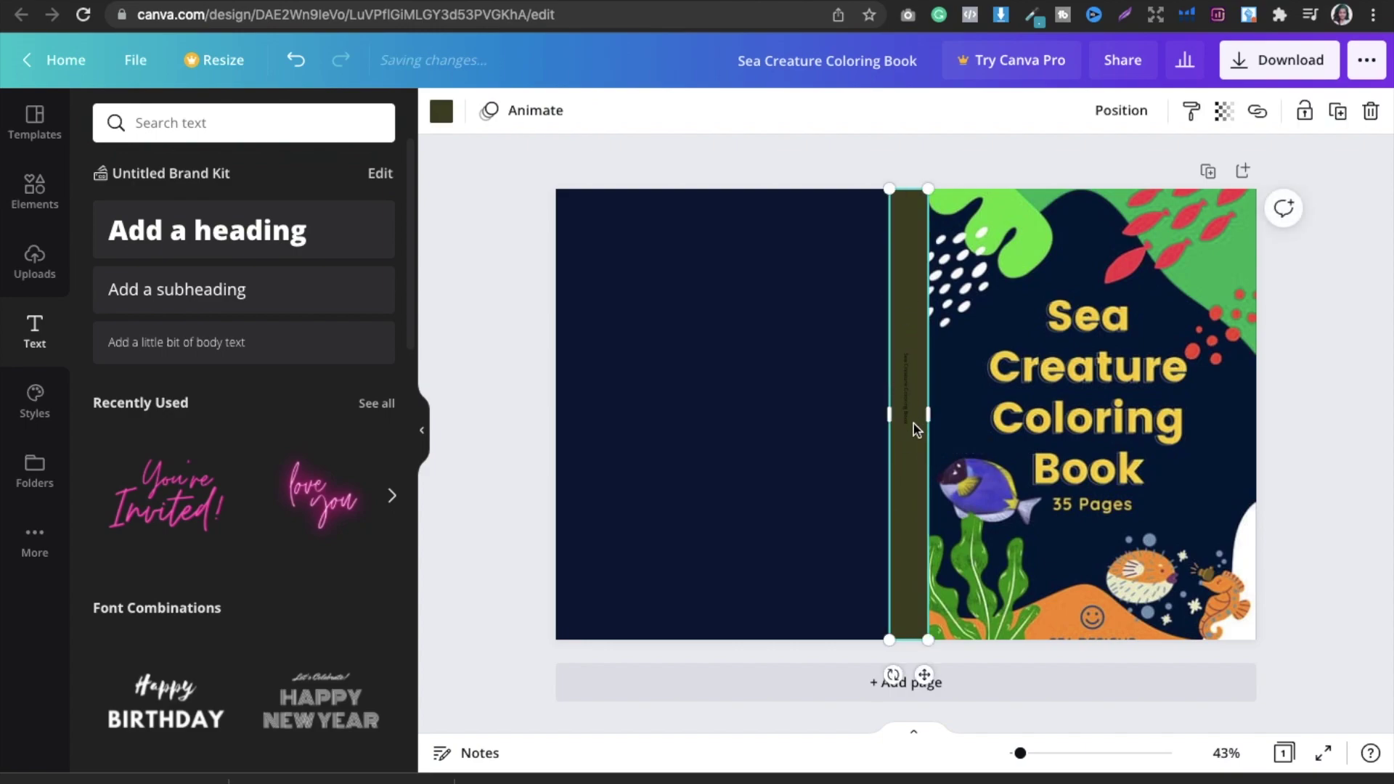
pyautogui.click(880, 156)
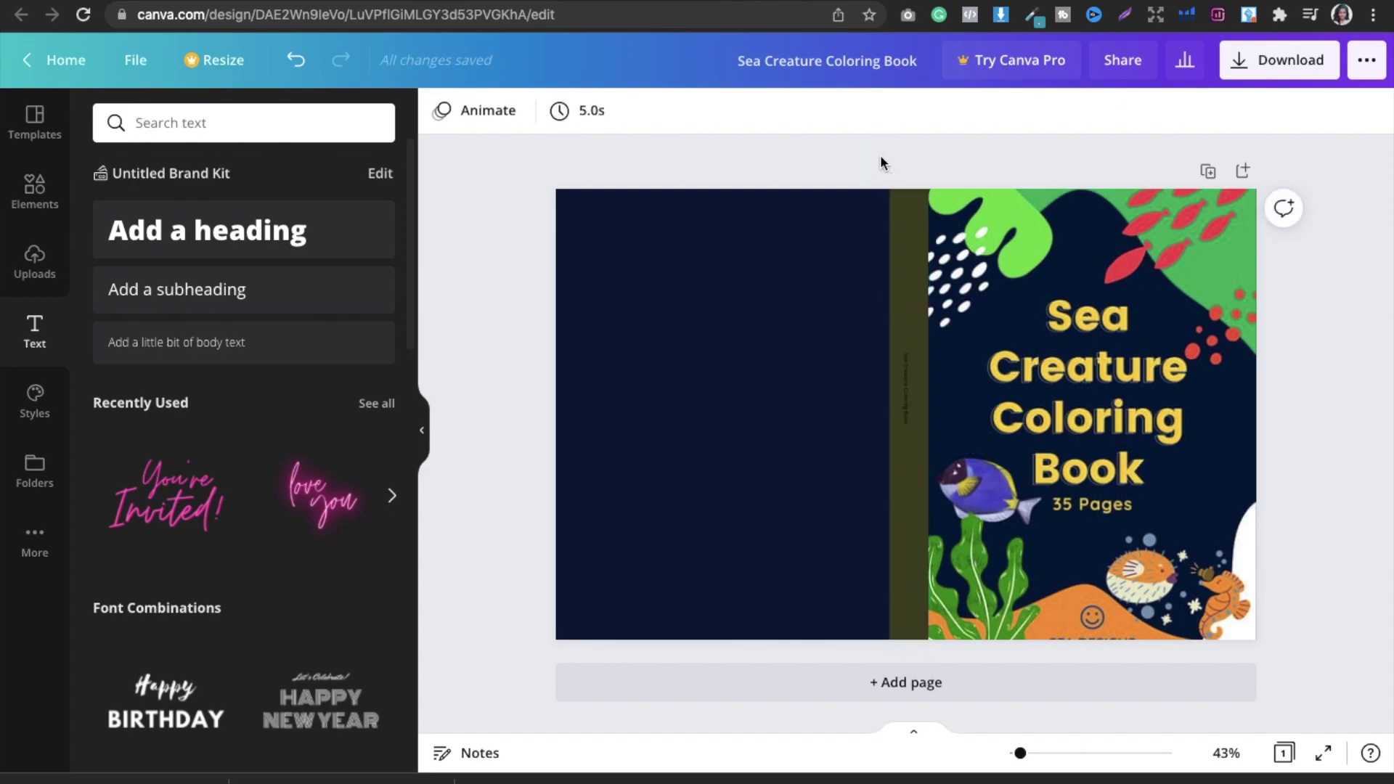
# Recolour the spine rectangle with the cover's photo colours, trying orange and settling on green.
pyautogui.click(908, 240)
pyautogui.click(441, 110)
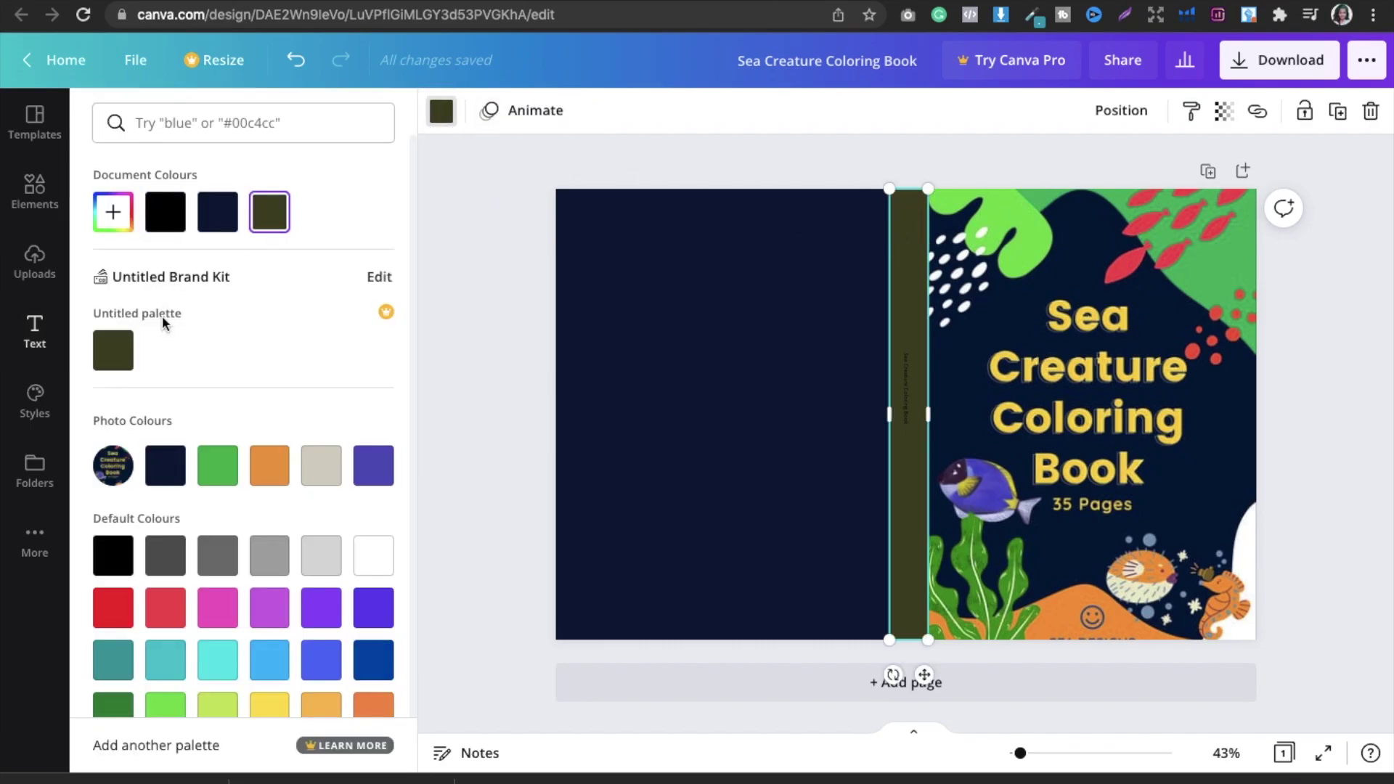
pyautogui.click(262, 476)
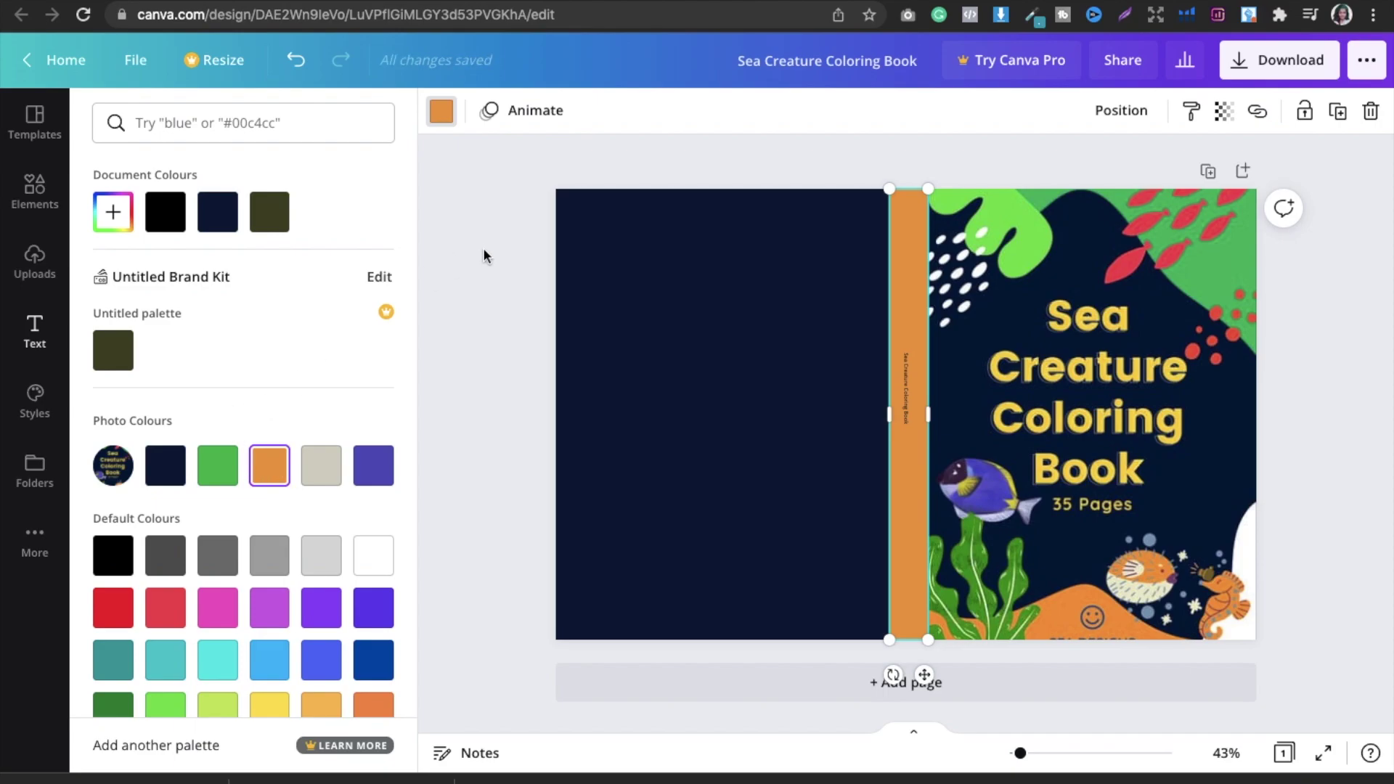
pyautogui.click(238, 457)
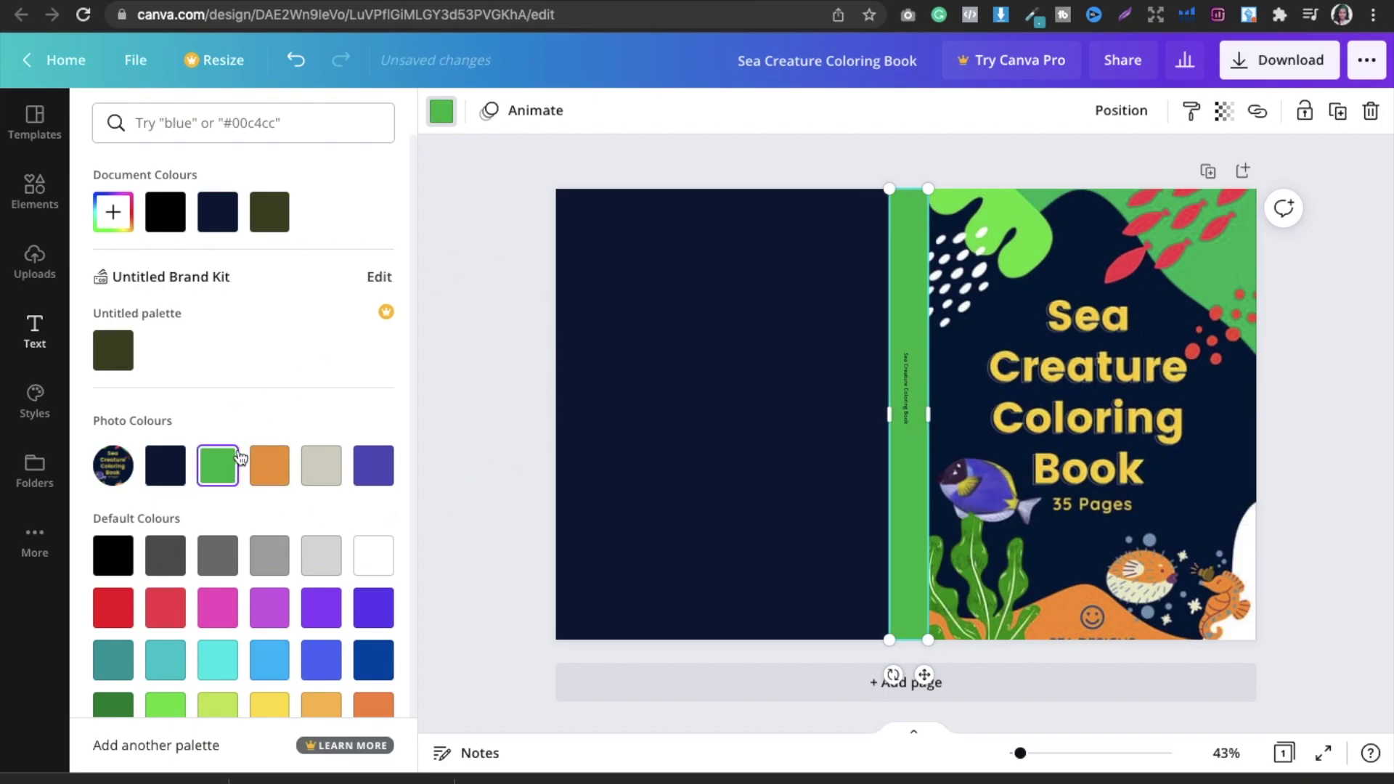
pyautogui.click(468, 376)
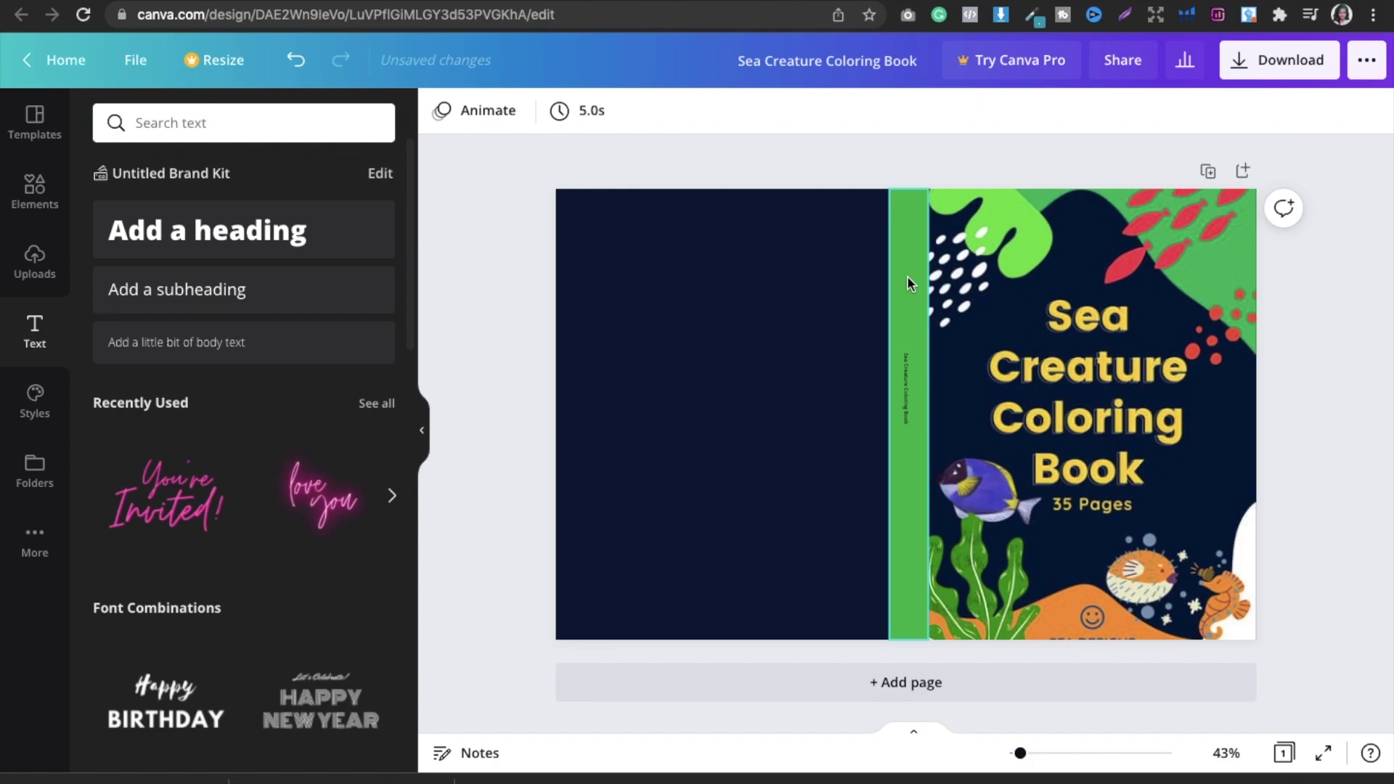